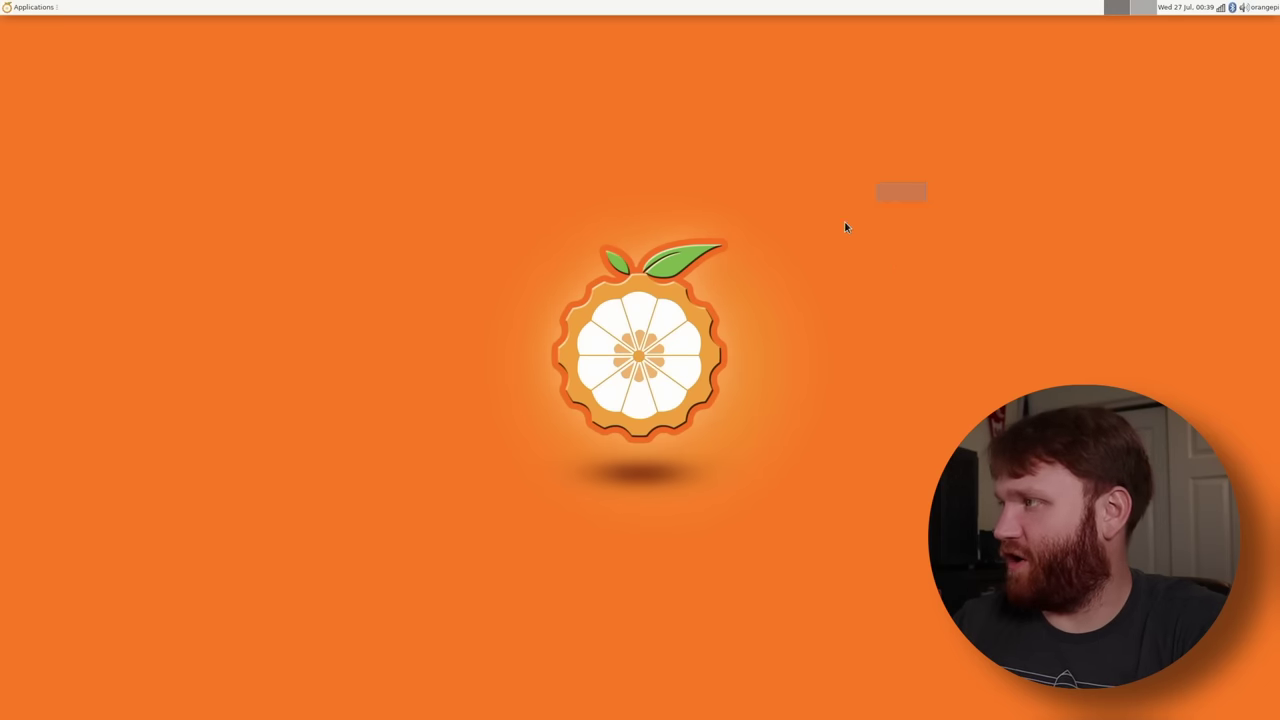
Launch Terminal Emulator from the Applications menu.
{"action": "left_click_drag", "start_coordinate": [845, 227], "coordinate": [482, 391]}
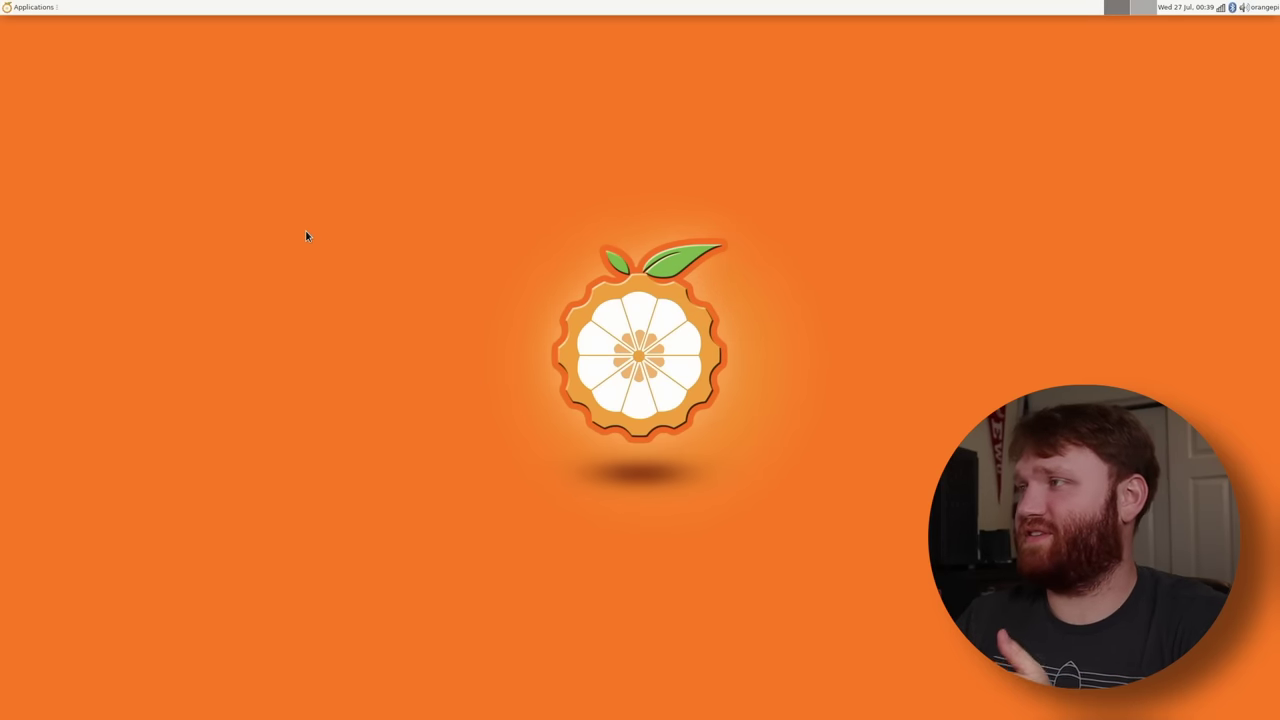
{"action": "left_click", "coordinate": [36, 7]}
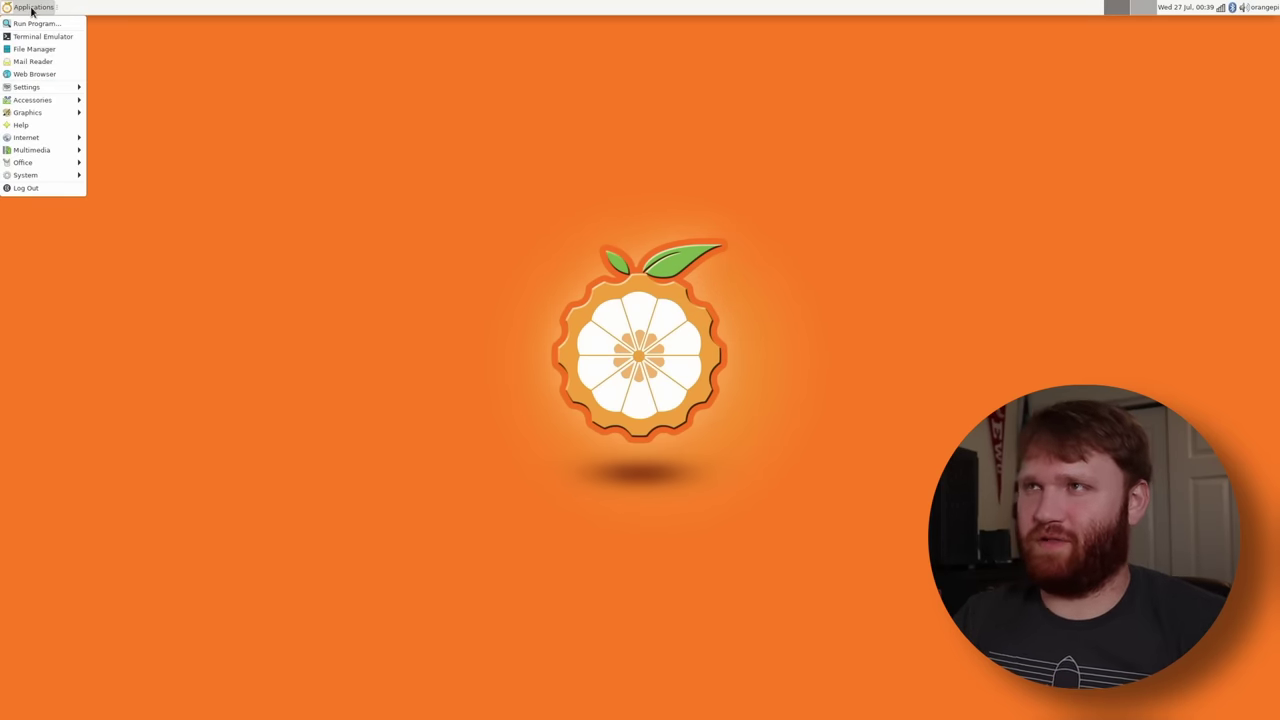
{"action": "mouse_move", "coordinate": [26, 91]}
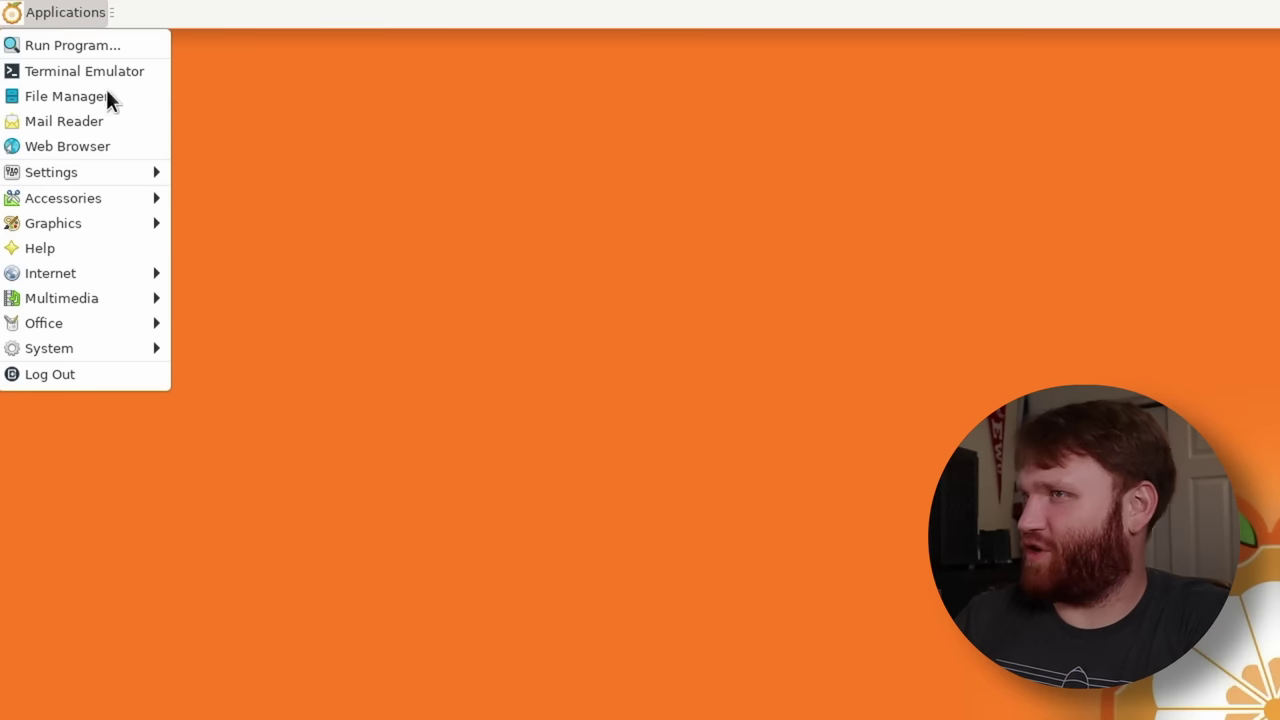
{"action": "left_click", "coordinate": [80, 75]}
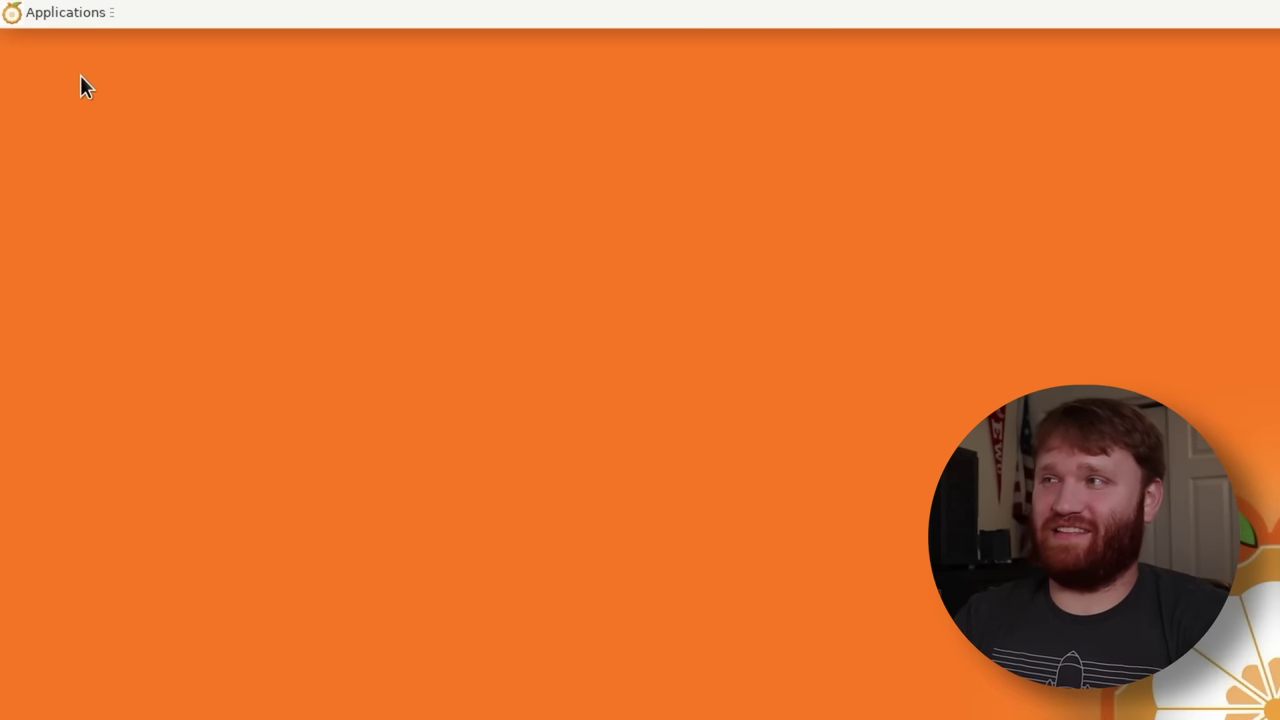
Center the terminal, run htop (about 752M of 3.77G used), then quit it.
{"action": "left_click_drag", "start_coordinate": [1095, 512], "coordinate": [700, 304]}
{"action": "type", "text": "htop"}
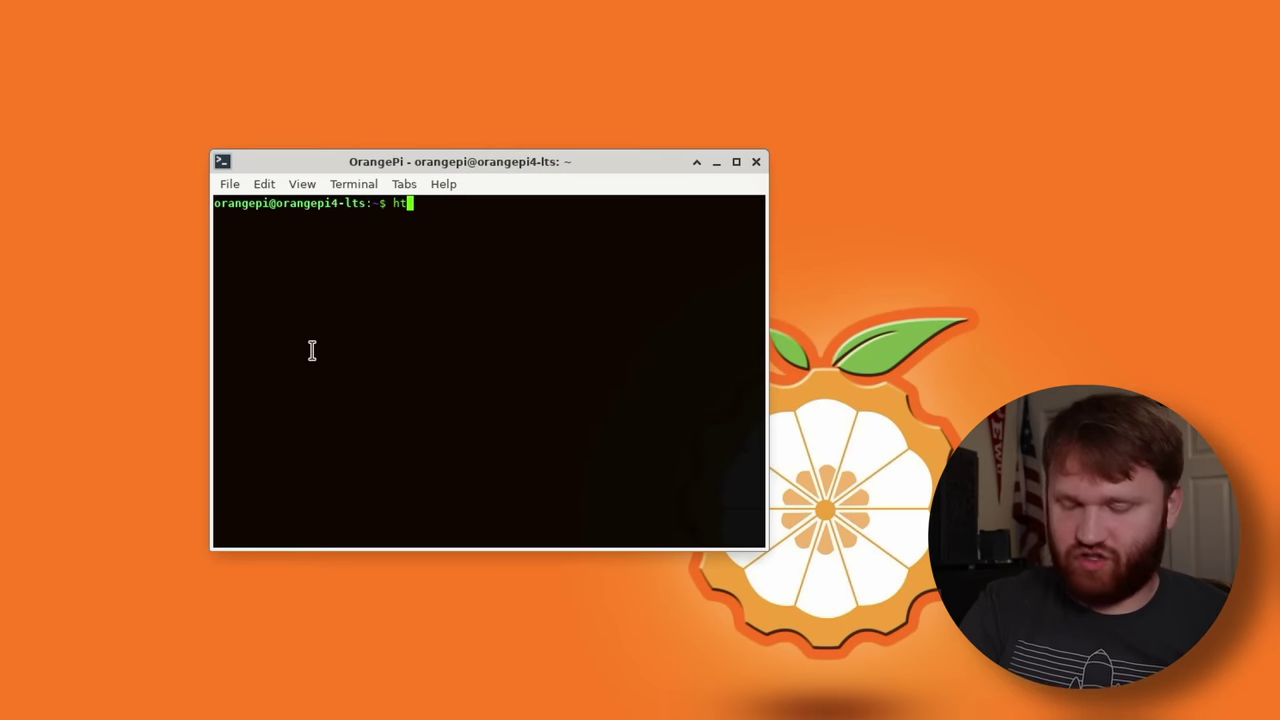
{"action": "key", "text": "Return"}
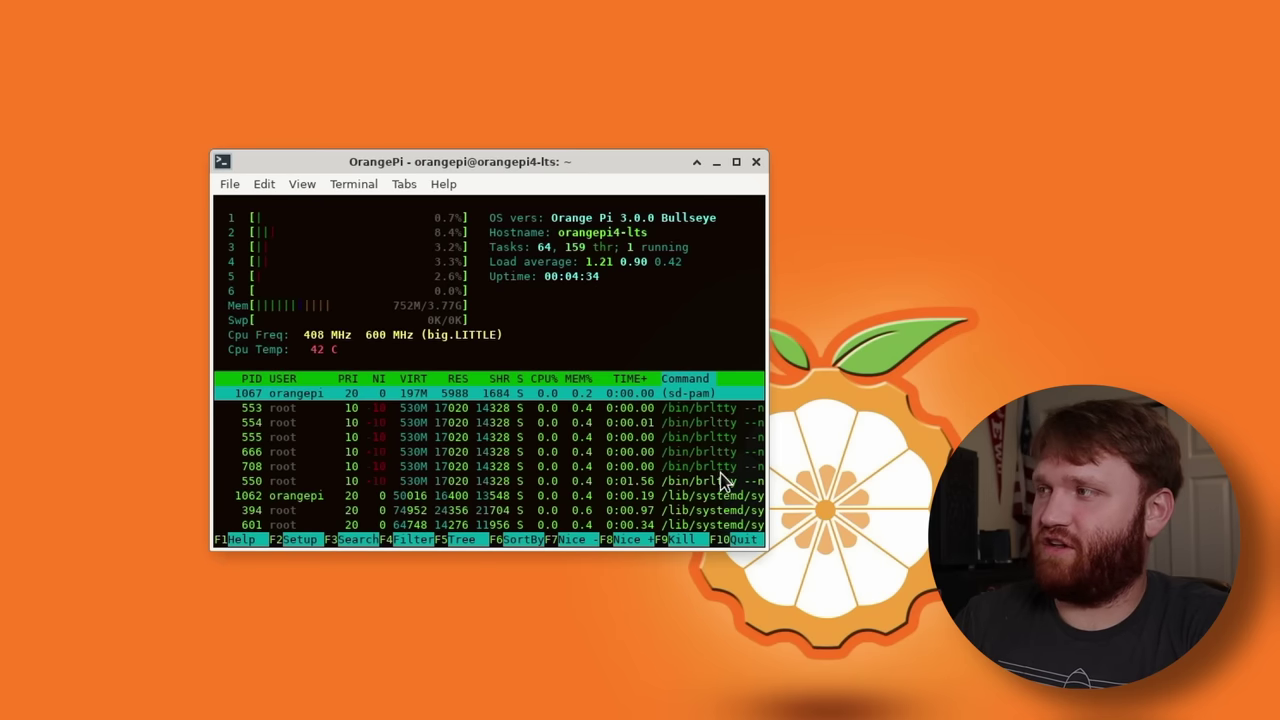
{"action": "left_click", "coordinate": [740, 541]}
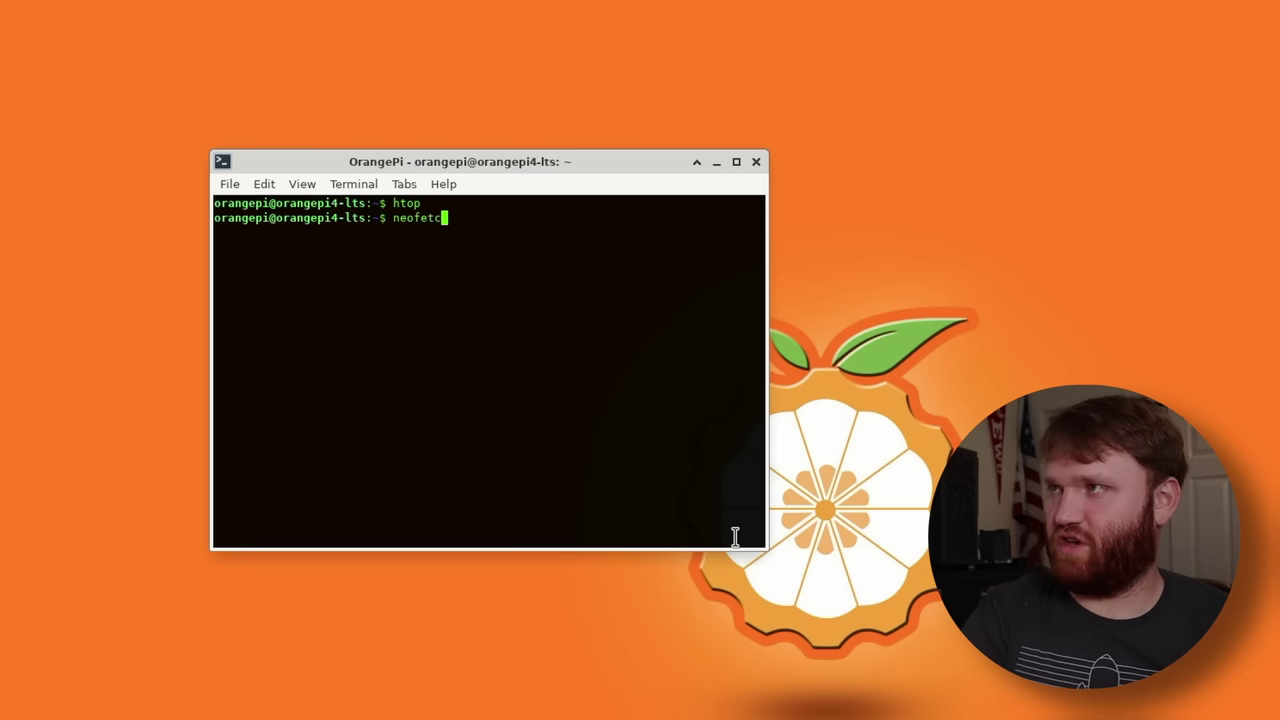
Run neofetch, highlight the host, bash and 2560x1440 resolution lines, then close the terminal.
{"action": "type", "text": "neofetc"}
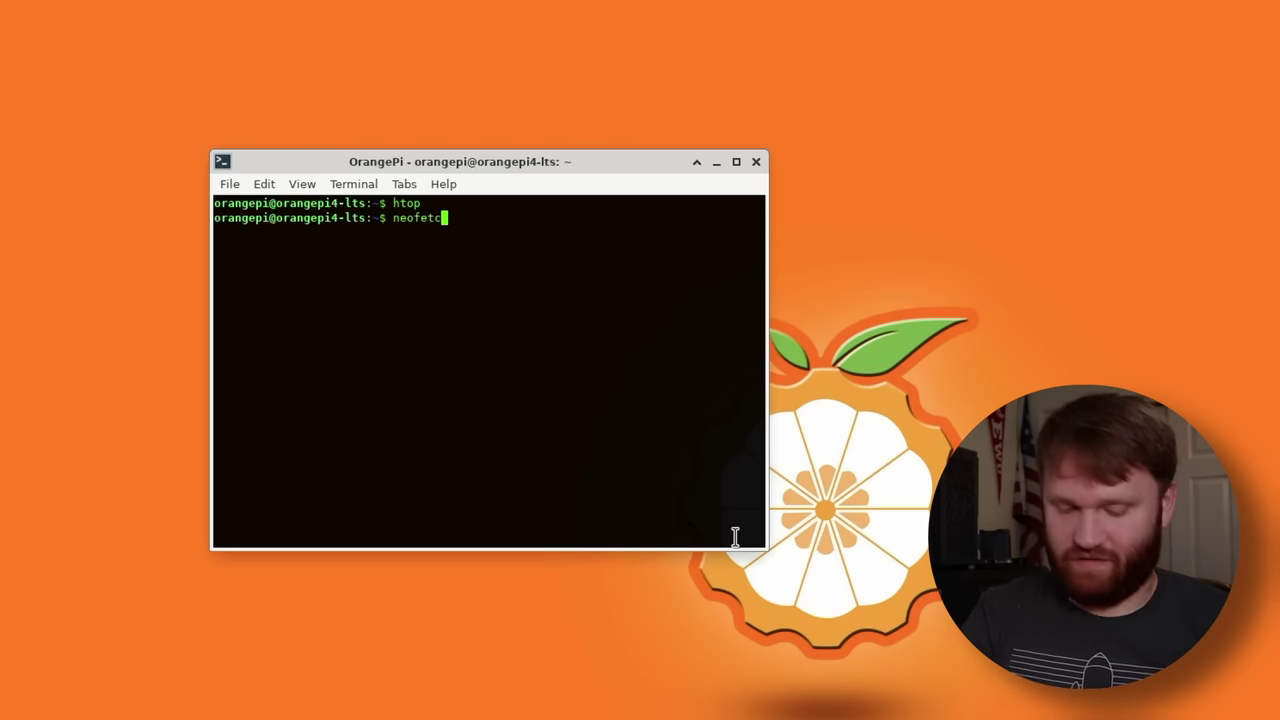
{"action": "type", "text": "h"}
{"action": "key", "text": "Return"}
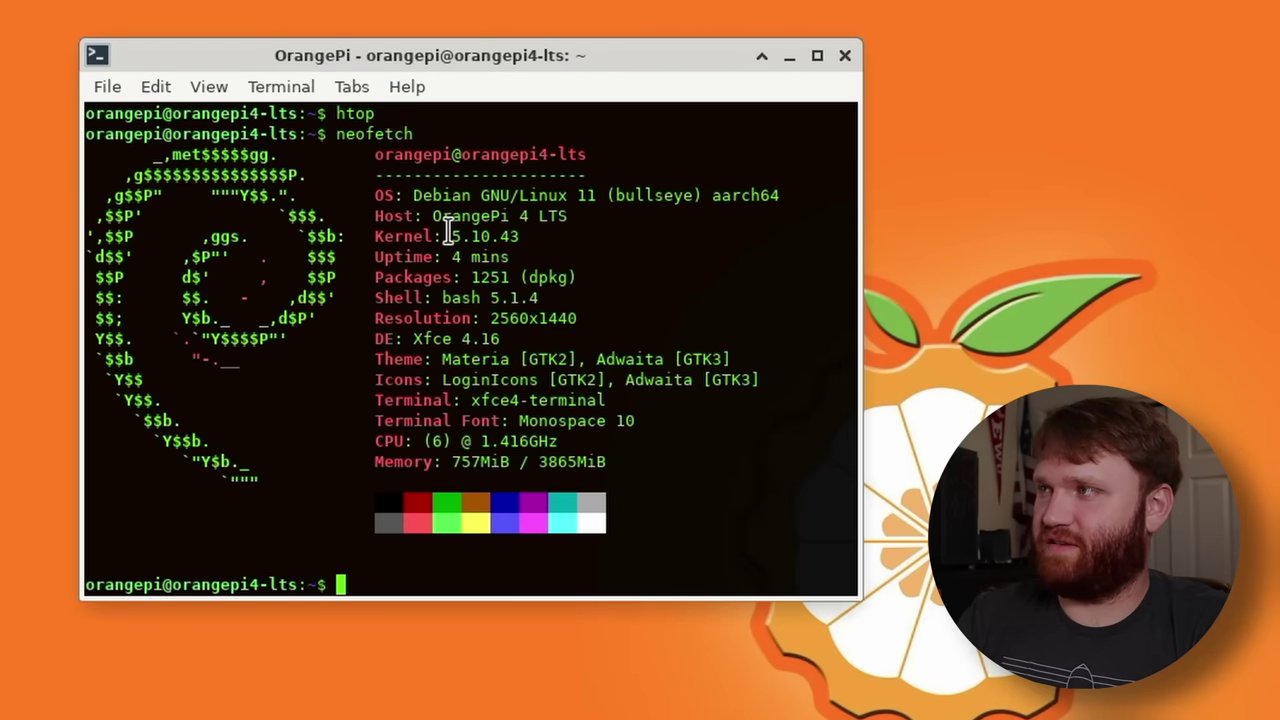
{"action": "left_click_drag", "start_coordinate": [447, 236], "coordinate": [463, 216]}
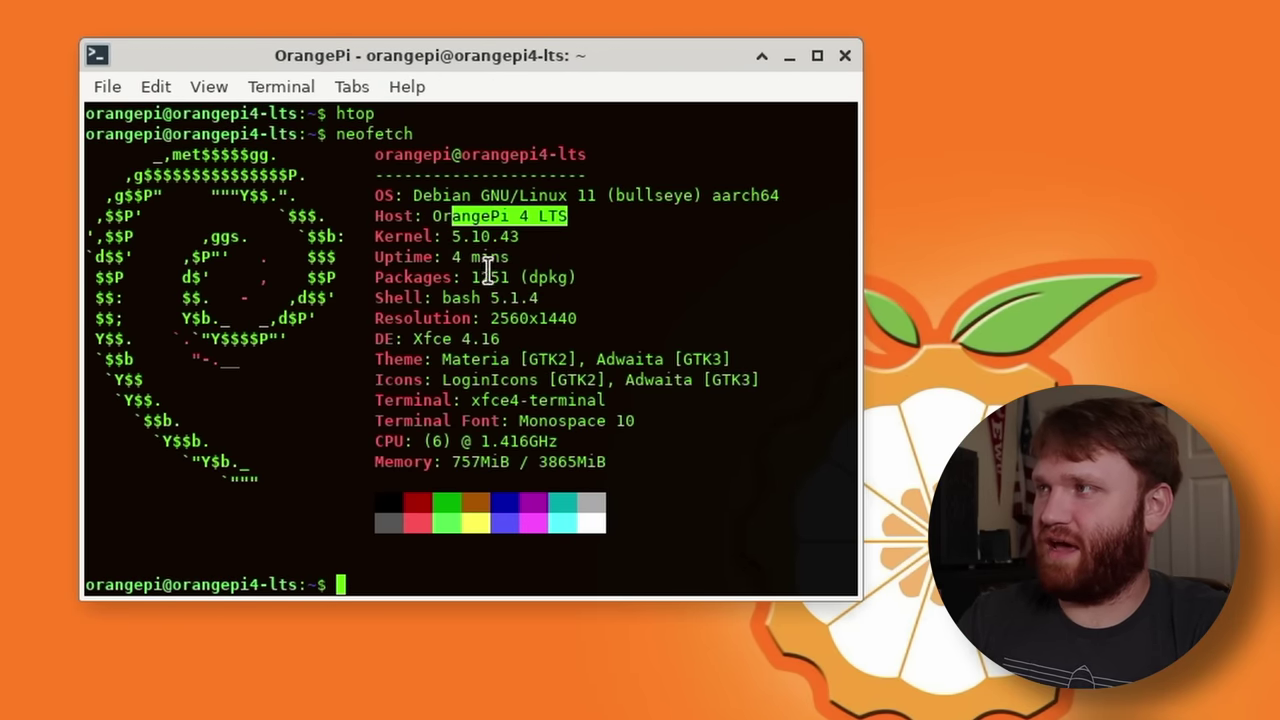
{"action": "left_click_drag", "start_coordinate": [503, 284], "coordinate": [423, 297]}
{"action": "left_click_drag", "start_coordinate": [577, 318], "coordinate": [497, 340]}
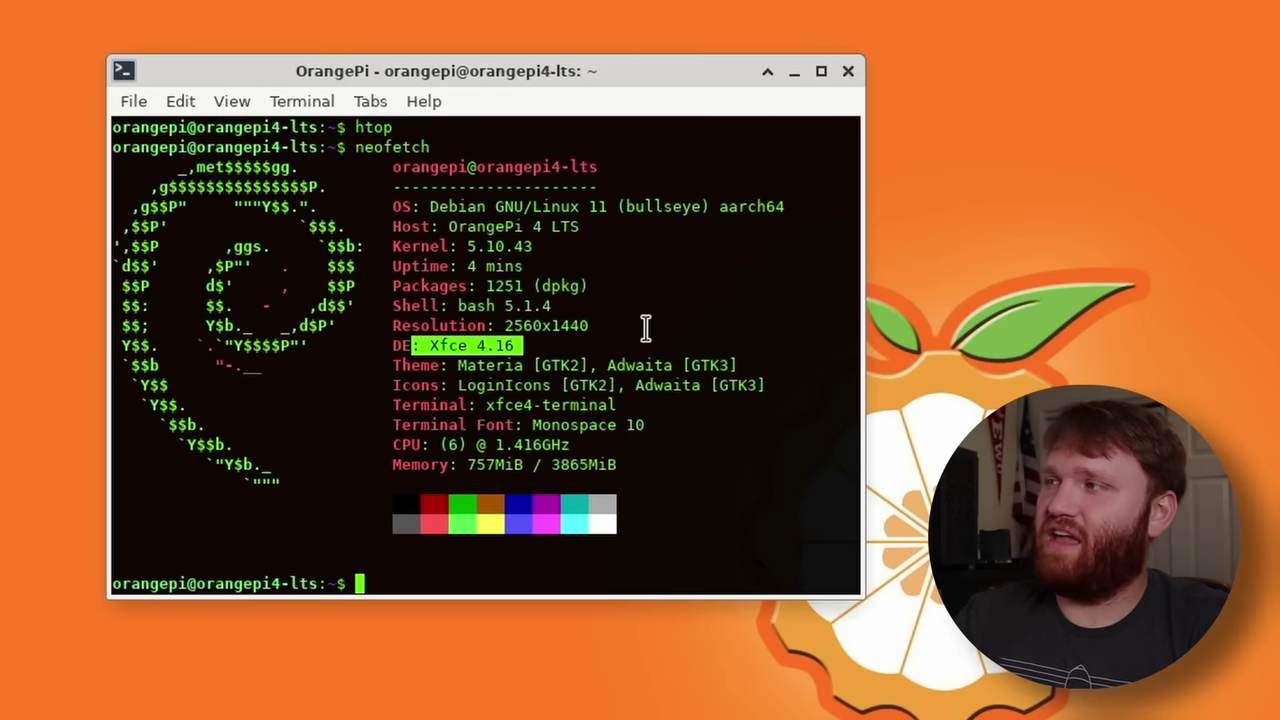
{"action": "left_click", "coordinate": [678, 443]}
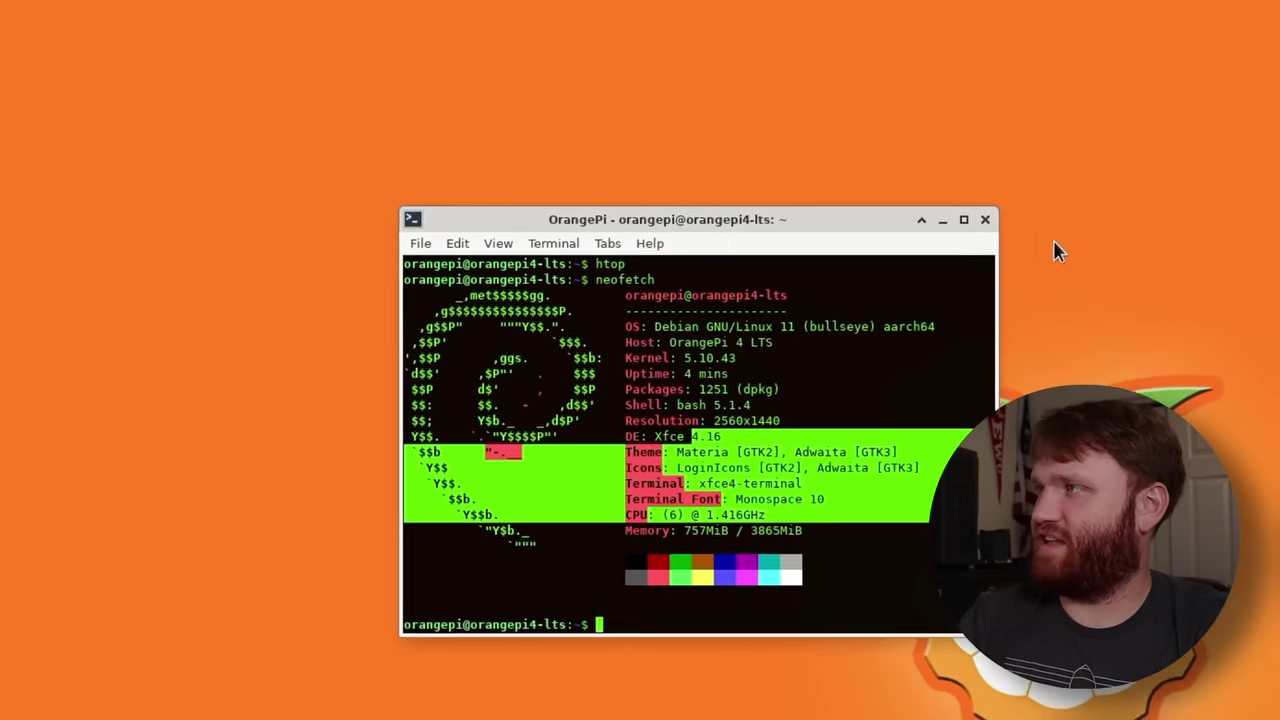
{"action": "left_click", "coordinate": [843, 70]}
Launch the Software app from the Applications > System menu.
{"action": "left_click", "coordinate": [60, 10]}
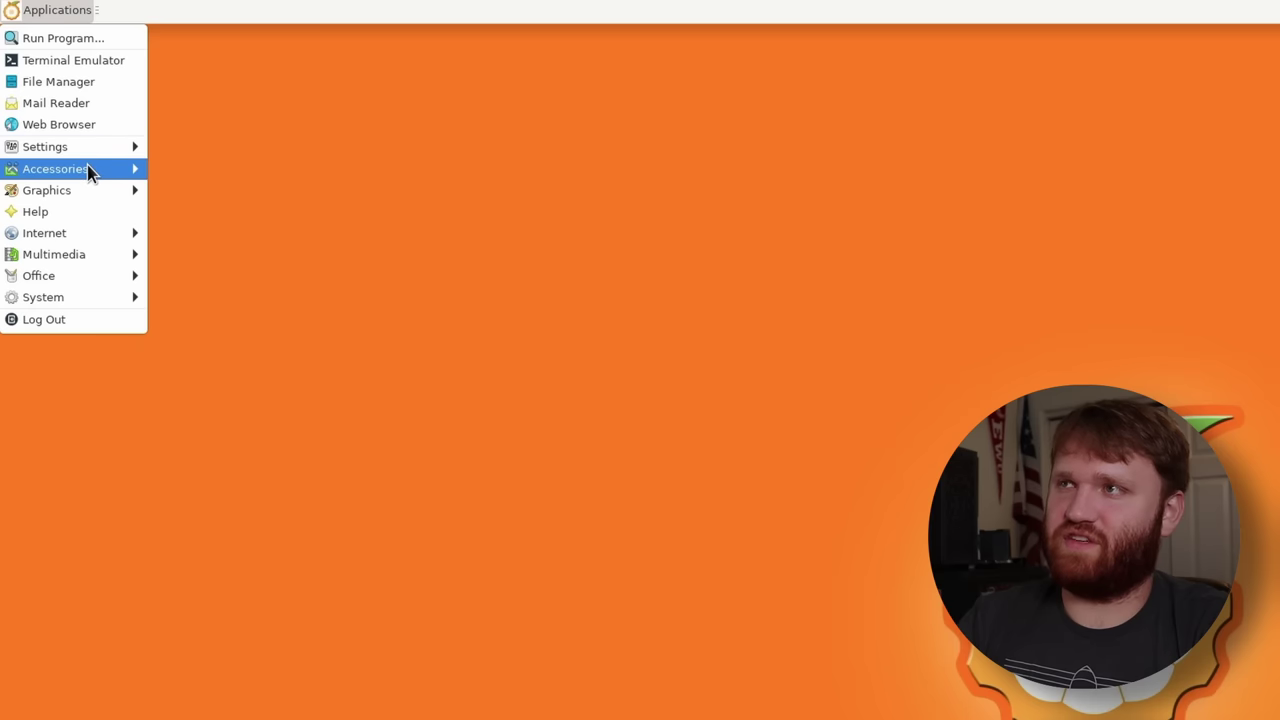
{"action": "mouse_move", "coordinate": [87, 170]}
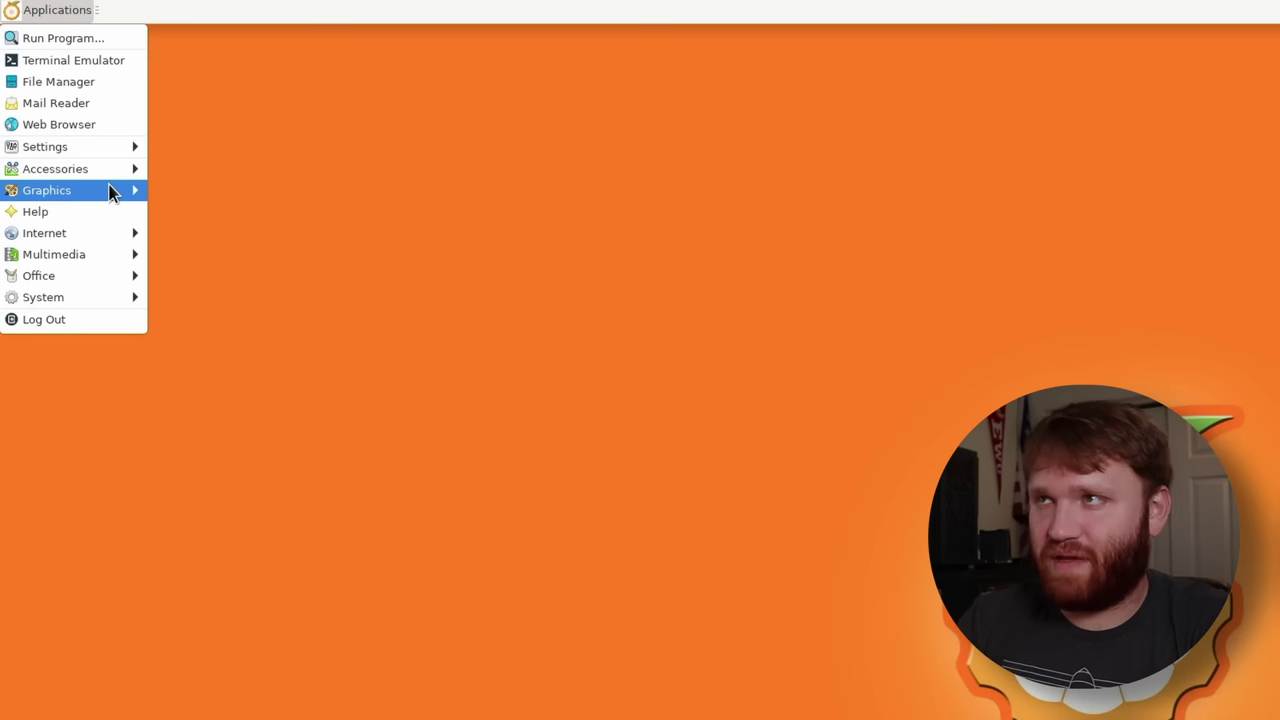
{"action": "mouse_move", "coordinate": [110, 192]}
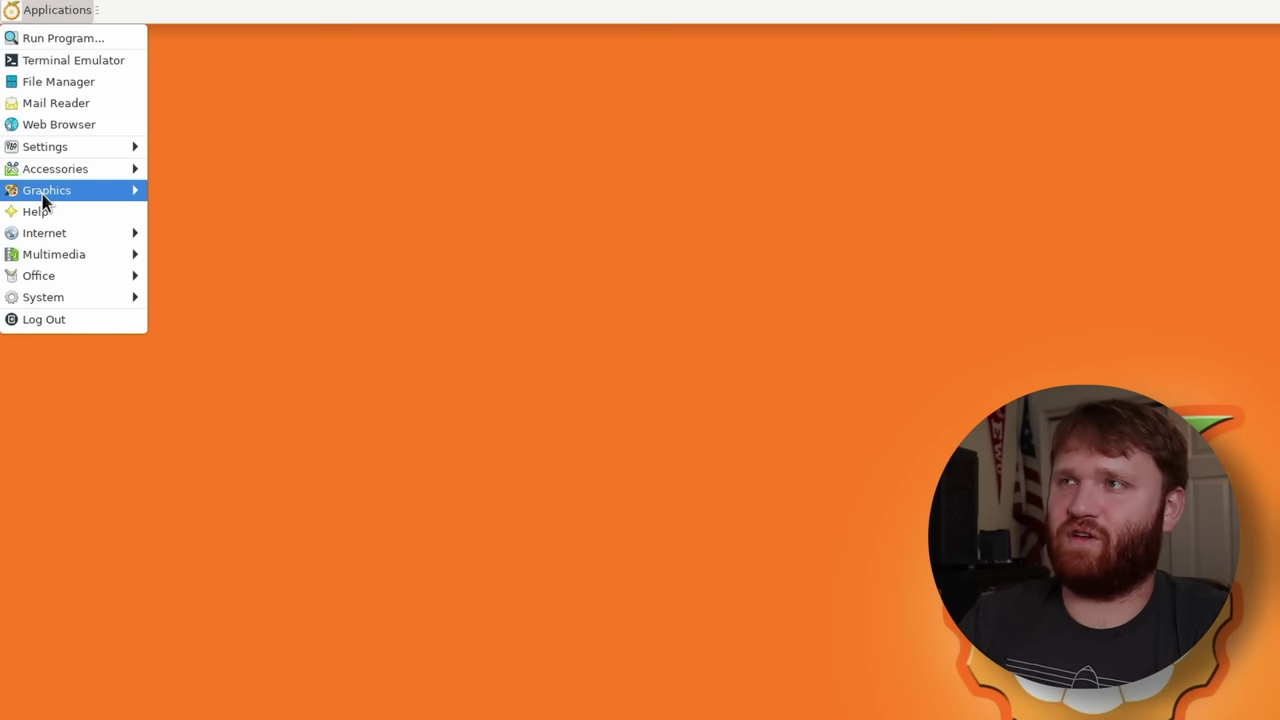
{"action": "mouse_move", "coordinate": [48, 200]}
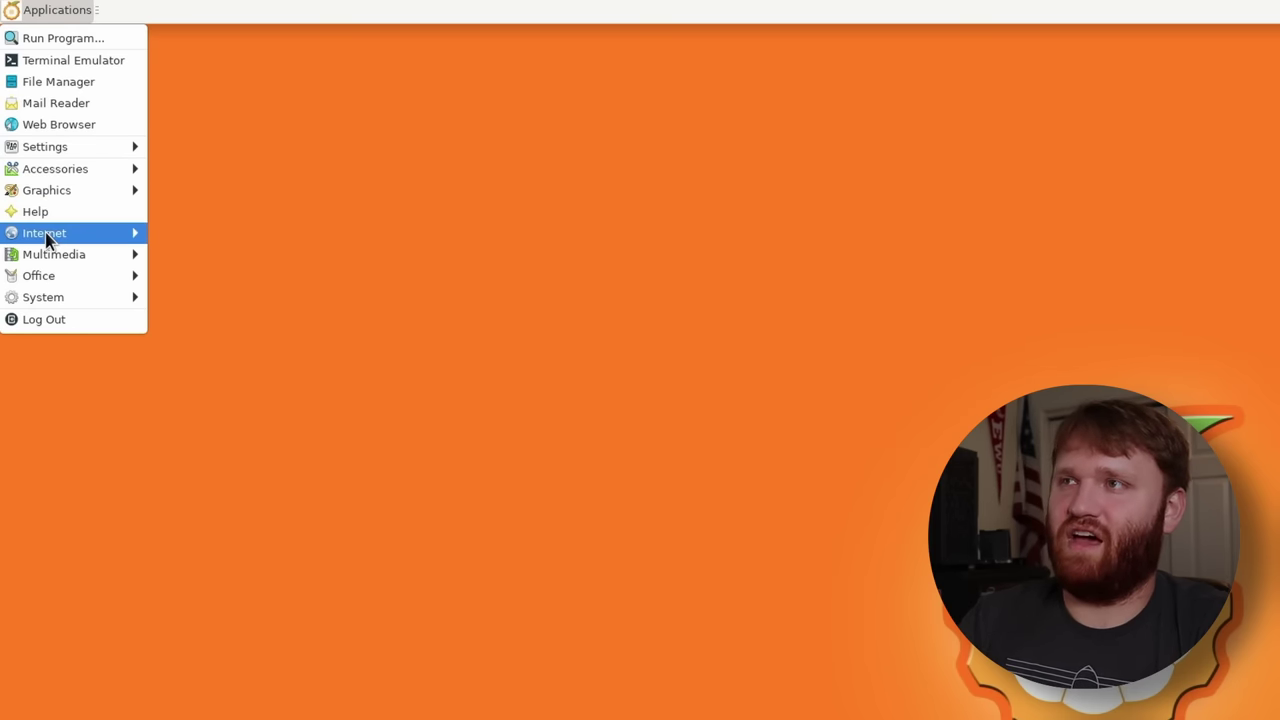
{"action": "mouse_move", "coordinate": [47, 240]}
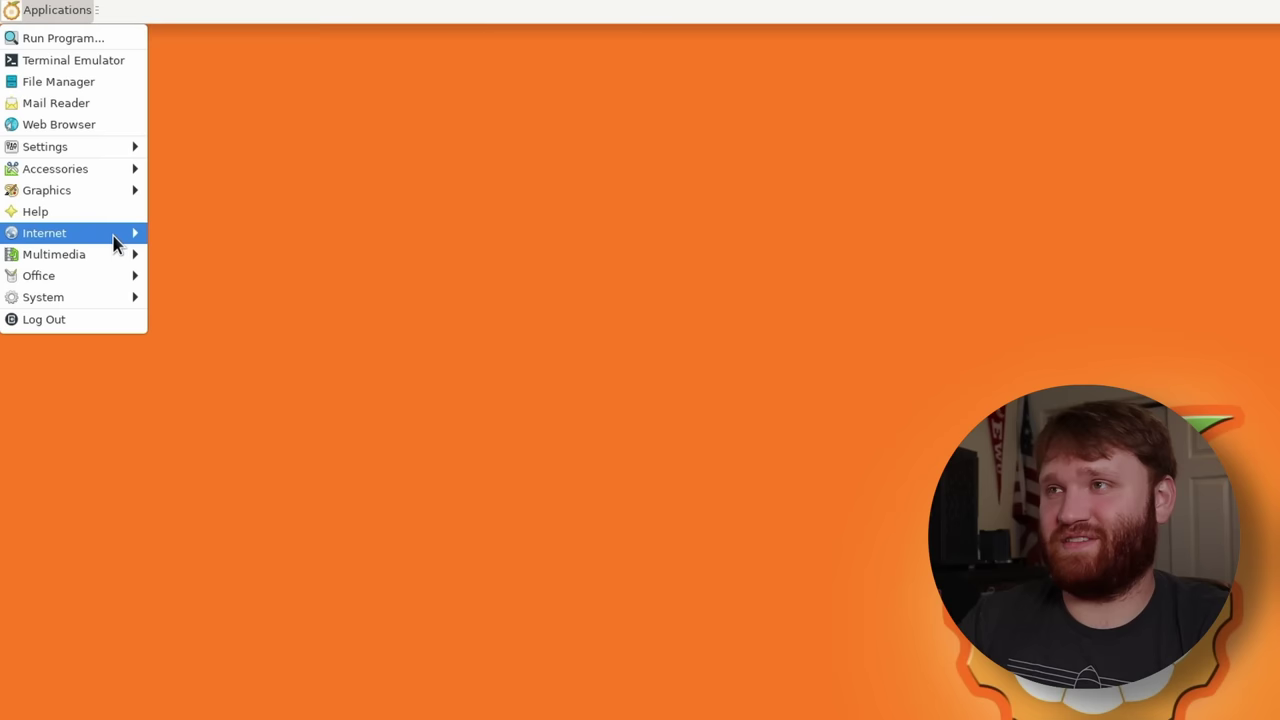
{"action": "mouse_move", "coordinate": [107, 258]}
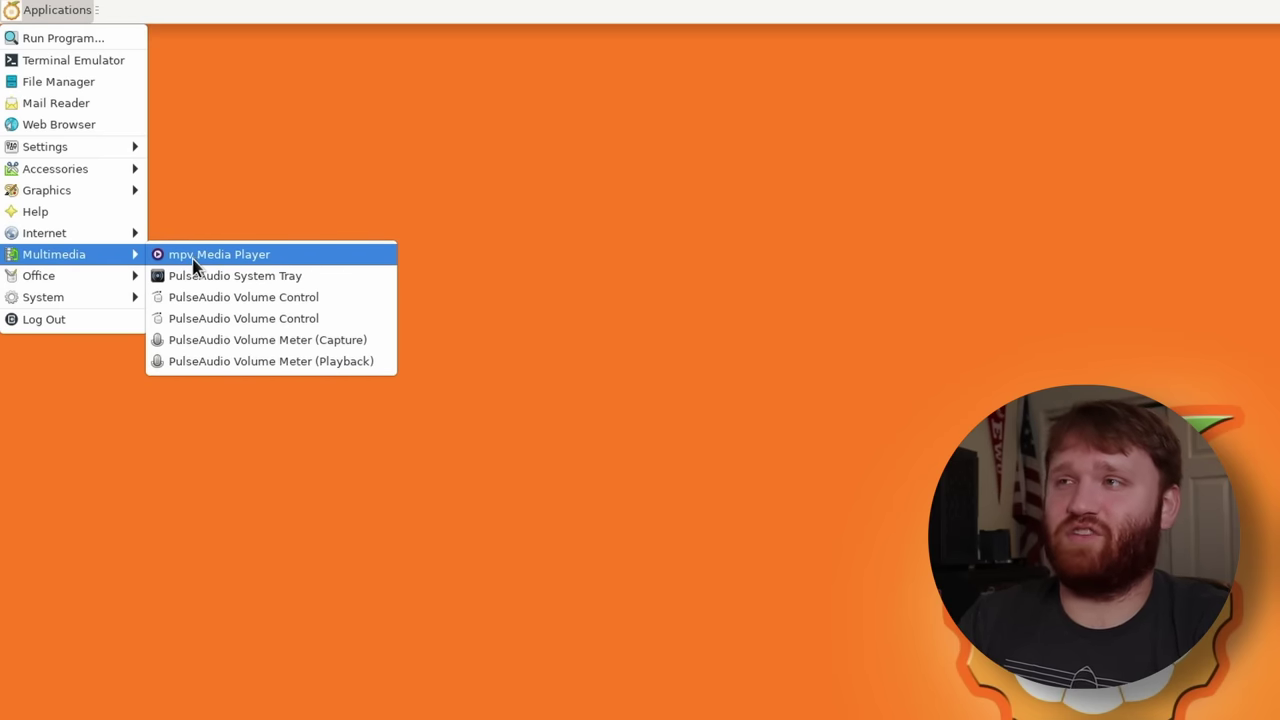
{"action": "mouse_move", "coordinate": [82, 281]}
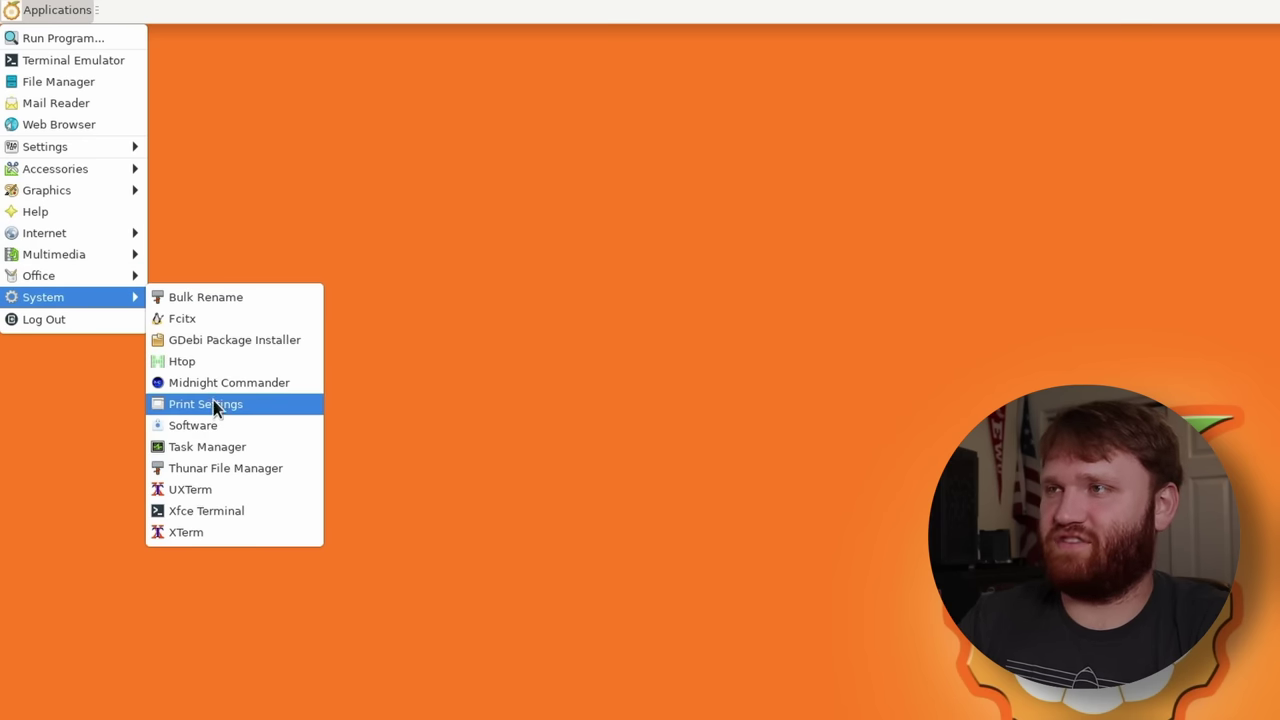
{"action": "left_click", "coordinate": [203, 428]}
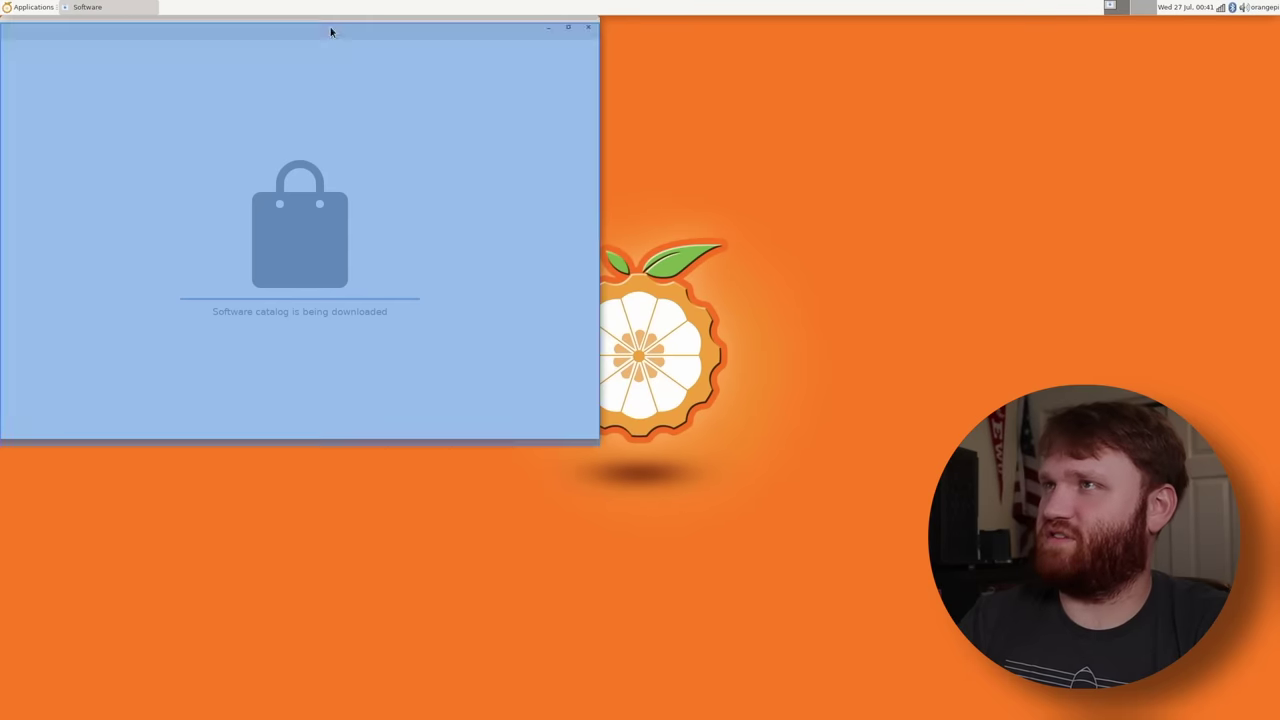
{"action": "left_click_drag", "start_coordinate": [331, 32], "coordinate": [391, 102]}
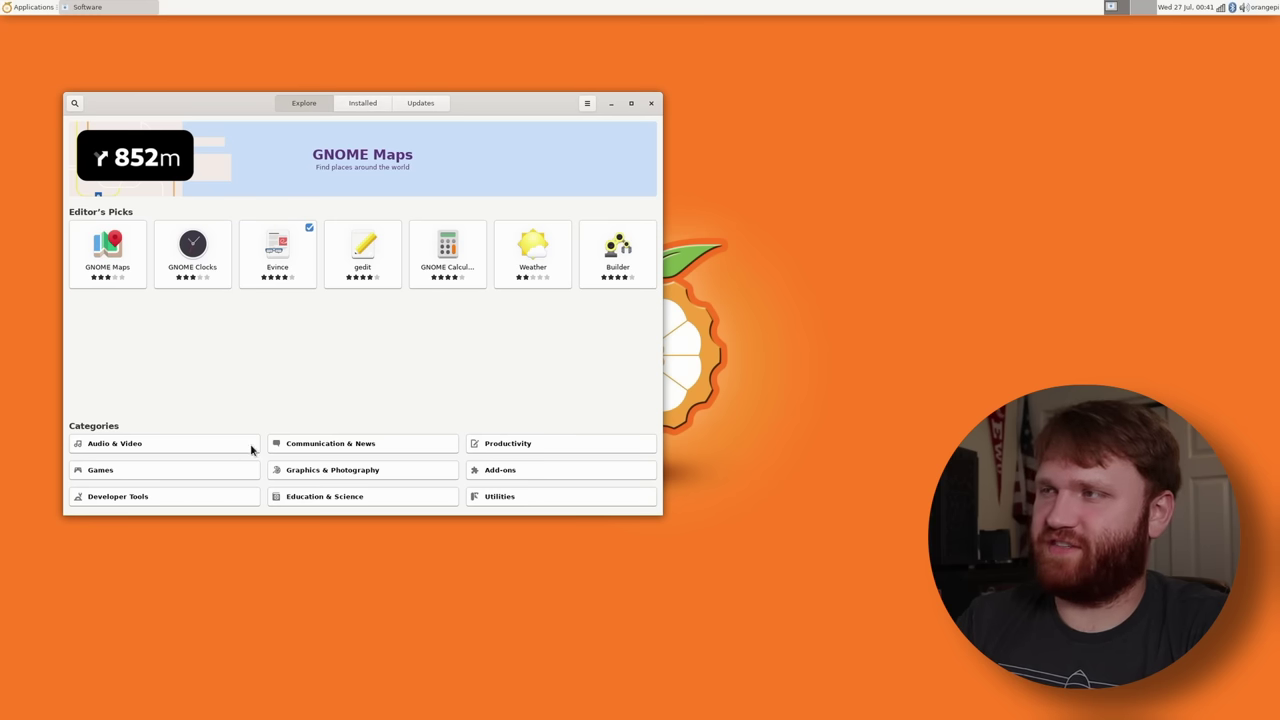
Close Software and place a terminal running htop at the upper right.
{"action": "left_click", "coordinate": [649, 103]}
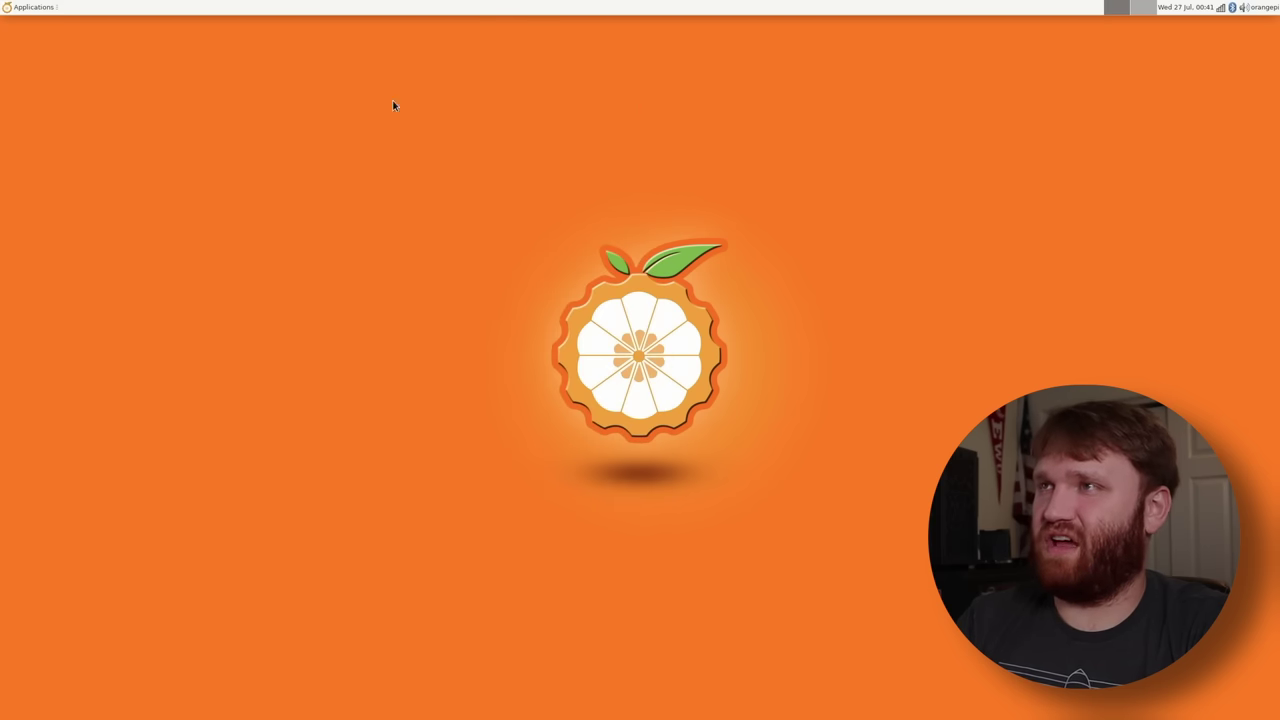
{"action": "left_click", "coordinate": [4, 9]}
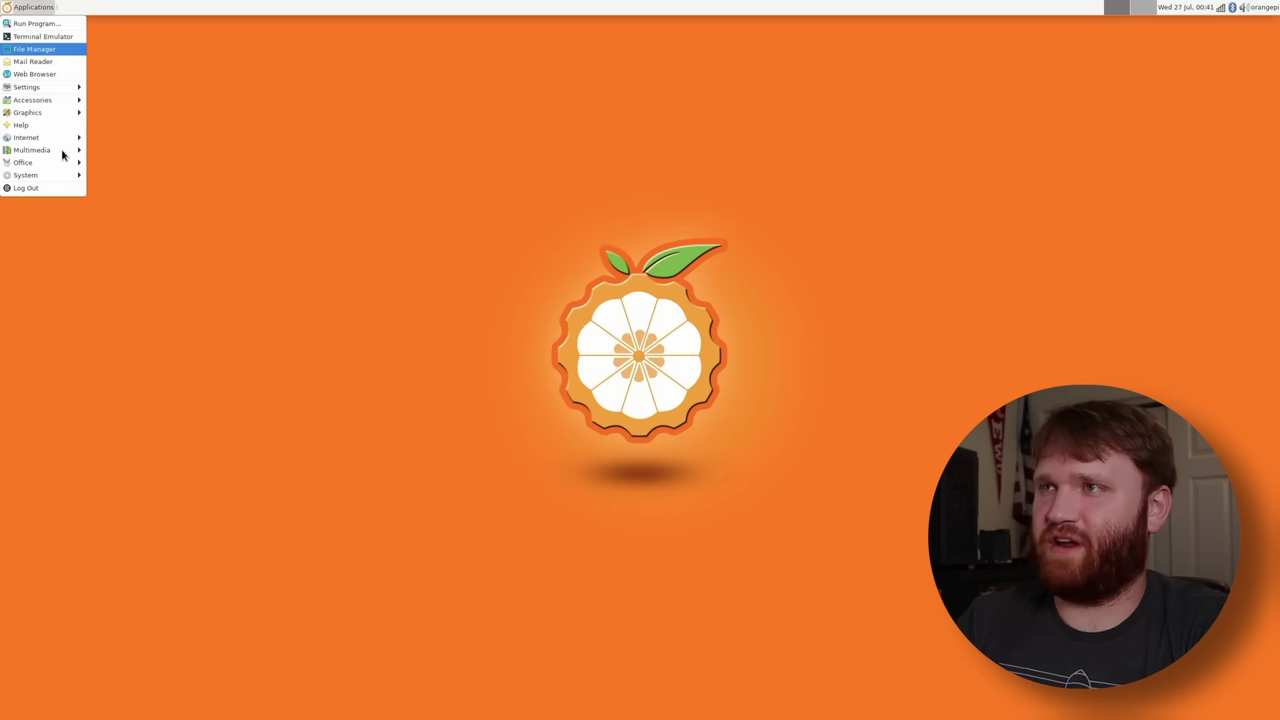
{"action": "left_click", "coordinate": [19, 36]}
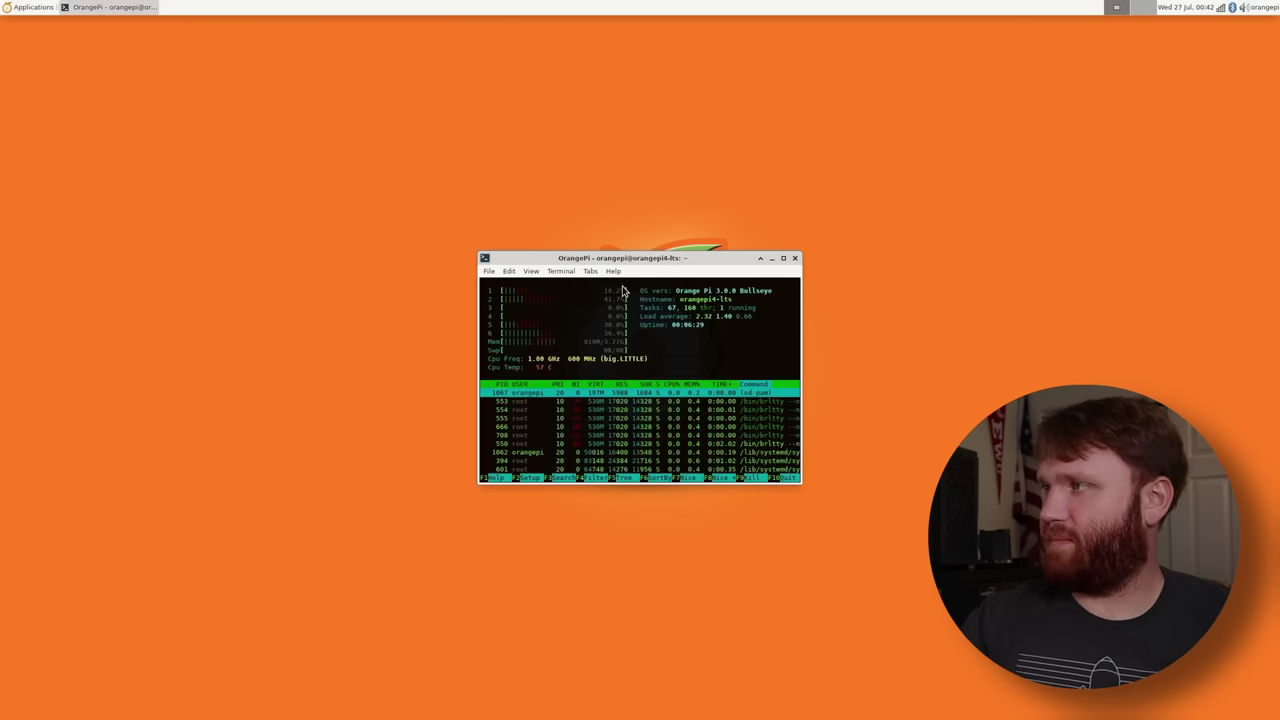
{"action": "left_click_drag", "start_coordinate": [623, 258], "coordinate": [947, 155]}
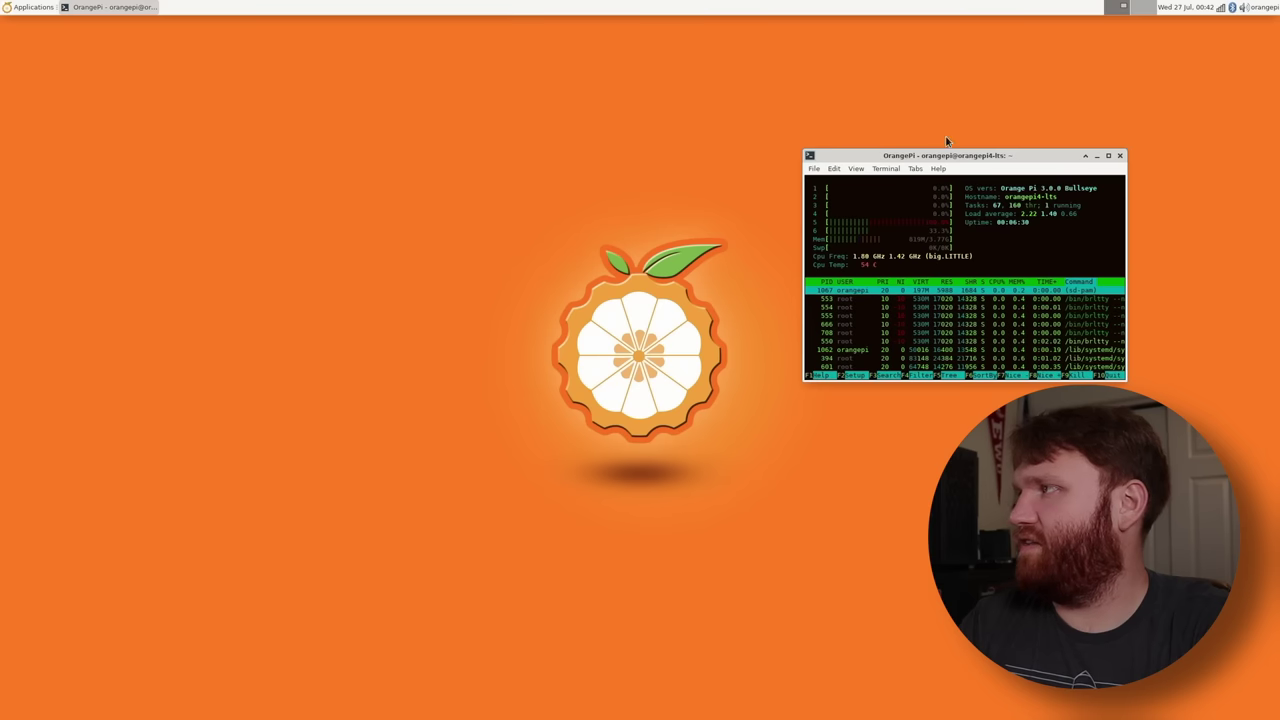
Launch GIMP from Applications > Graphics and shift the htop terminal further up-right.
{"action": "left_click", "coordinate": [4, 7]}
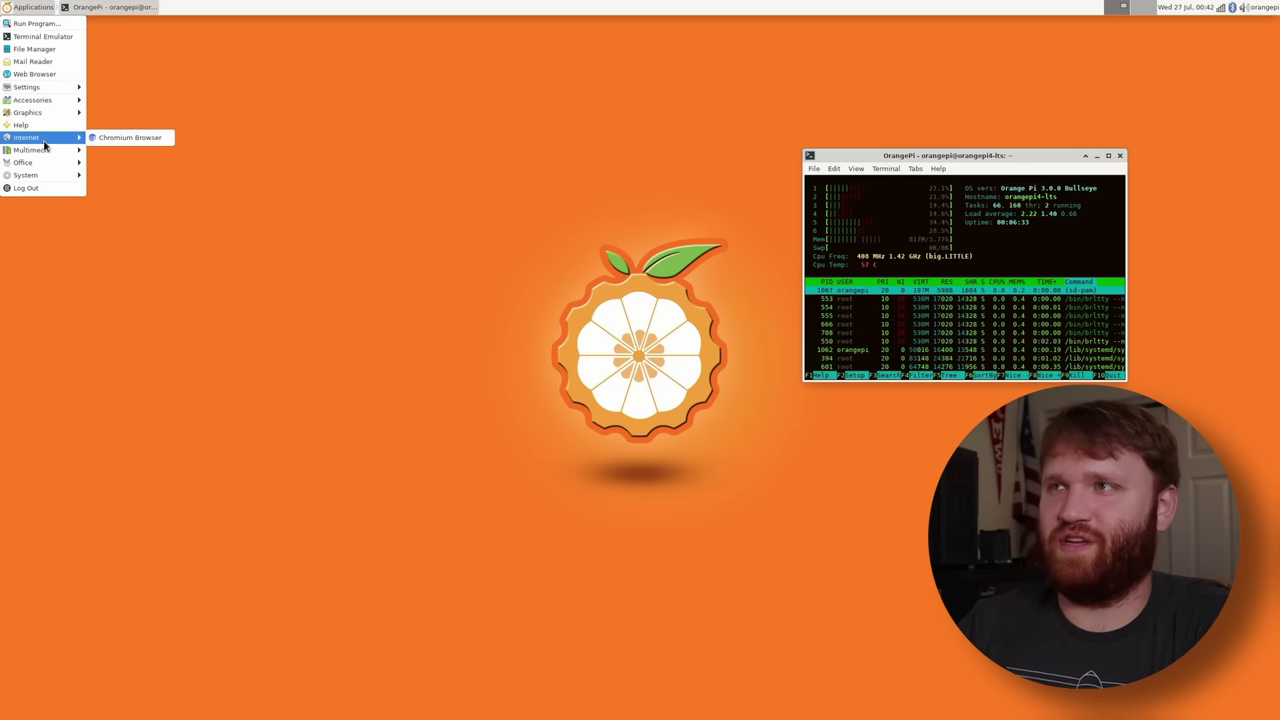
{"action": "mouse_move", "coordinate": [68, 113]}
{"action": "left_click", "coordinate": [137, 126]}
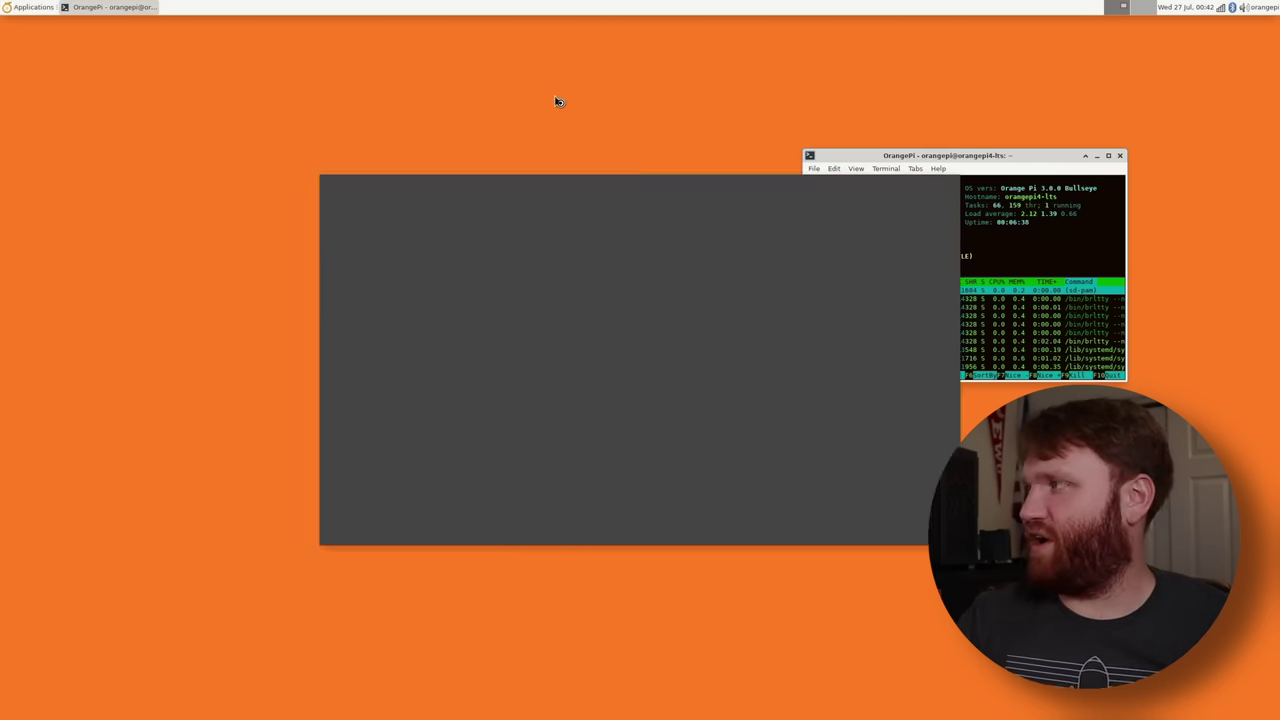
{"action": "left_click_drag", "start_coordinate": [942, 156], "coordinate": [1077, 126]}
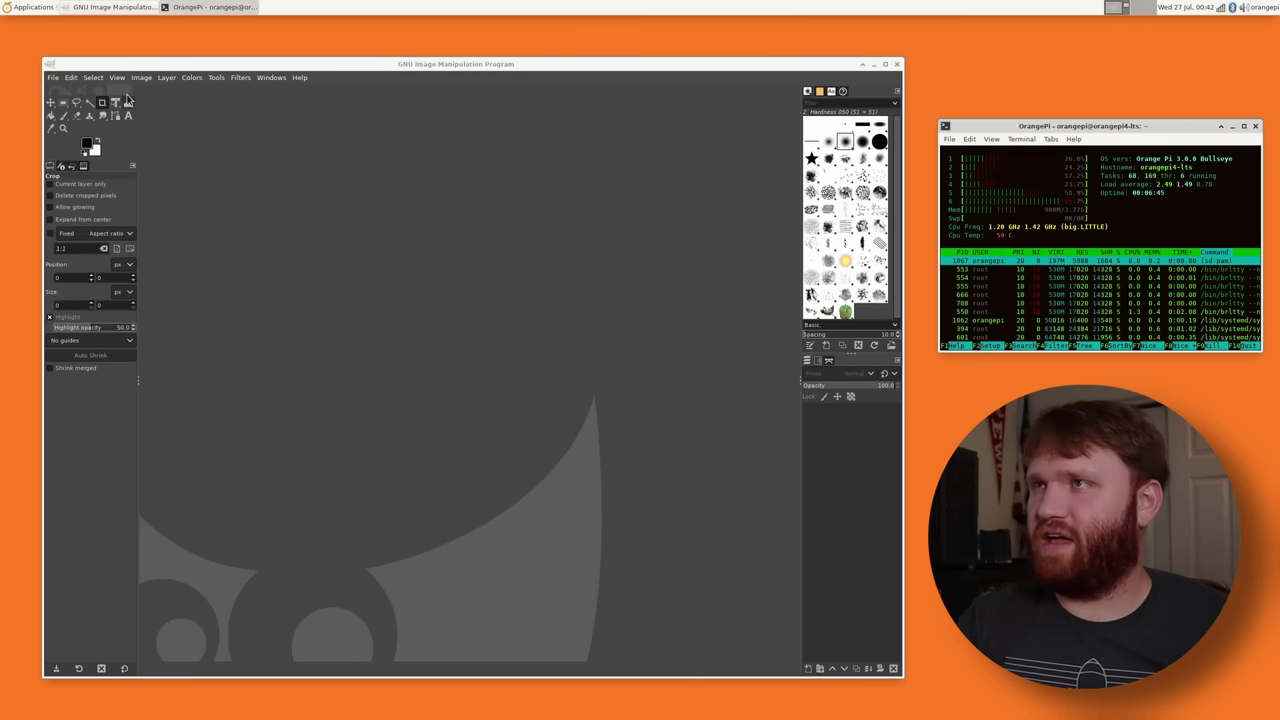
Create a new 1920x1080 image in GIMP.
{"action": "left_click", "coordinate": [52, 77]}
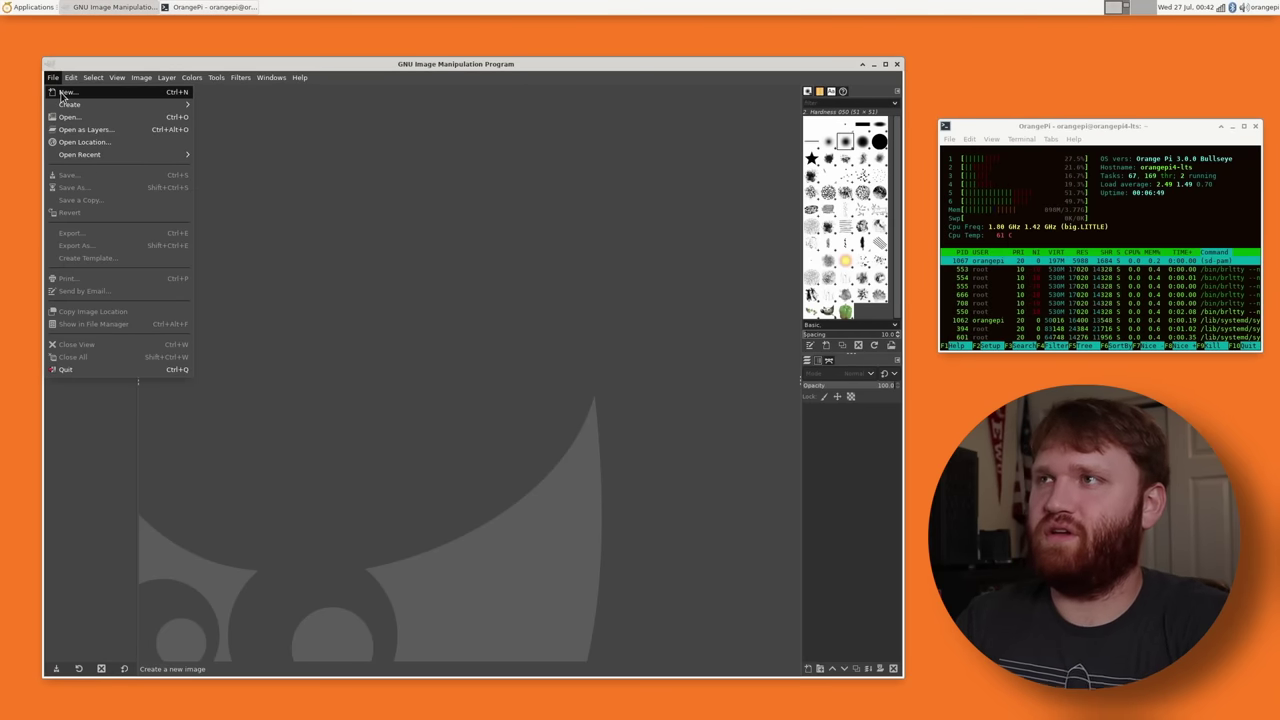
{"action": "left_click", "coordinate": [62, 93]}
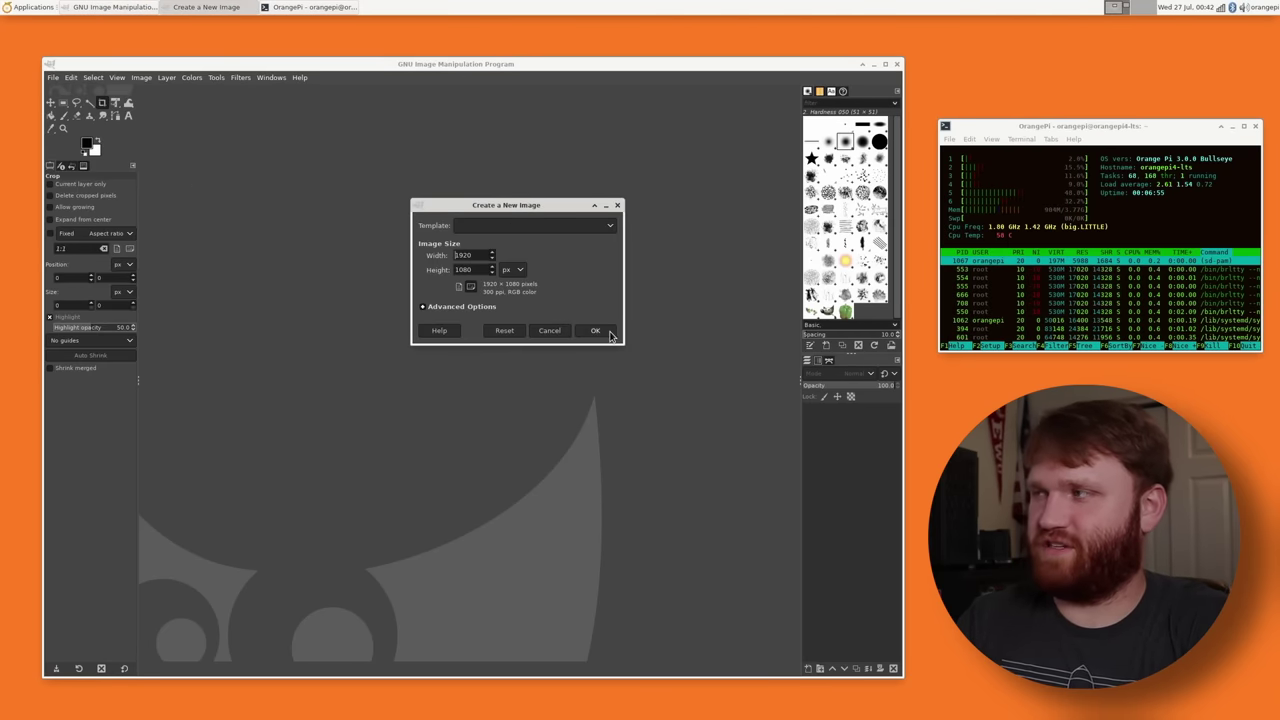
{"action": "left_click", "coordinate": [598, 332]}
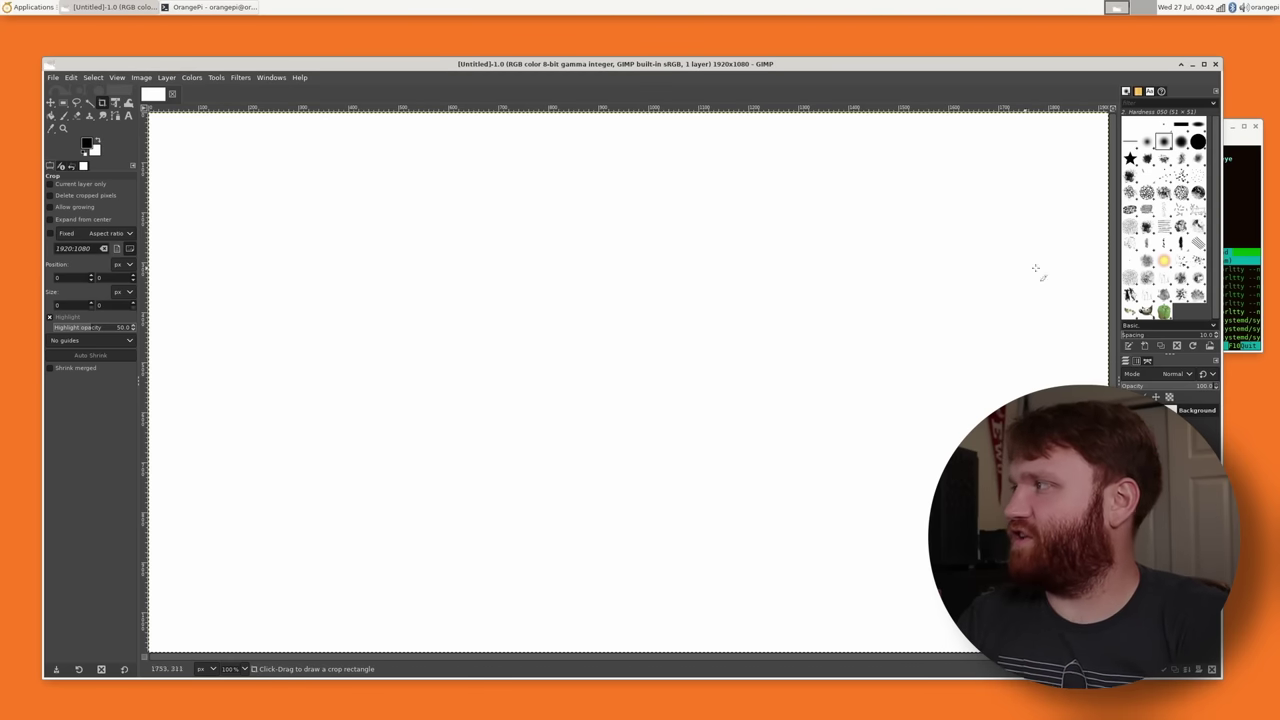
Bring the htop terminal forward and narrow the GIMP window so both show.
{"action": "left_click", "coordinate": [1226, 247]}
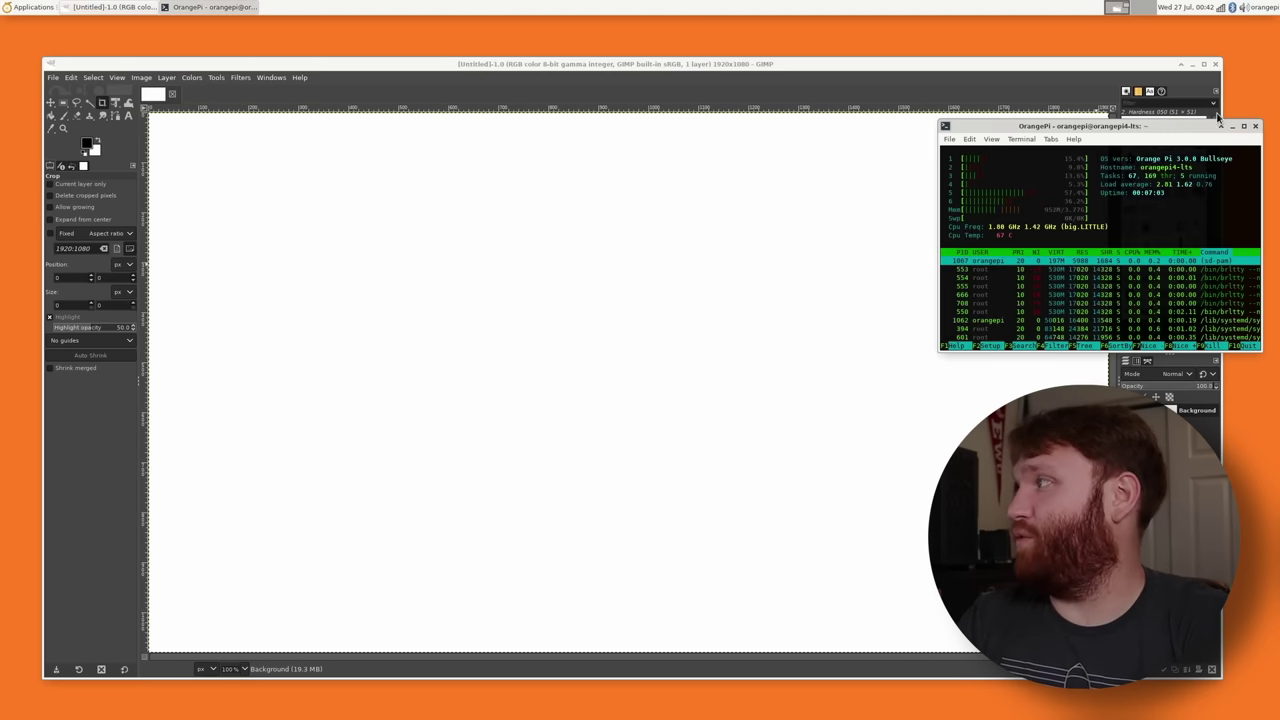
{"action": "left_click_drag", "start_coordinate": [1215, 108], "coordinate": [943, 126]}
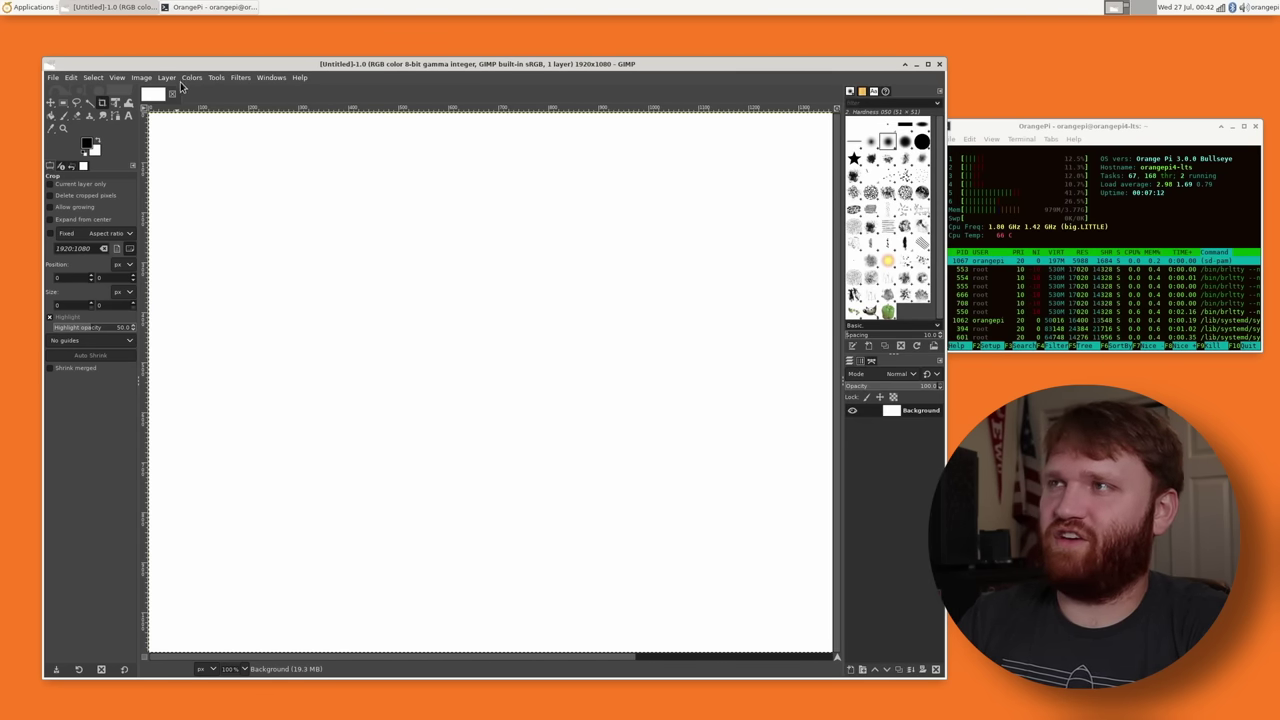
{"action": "left_click", "coordinate": [238, 80]}
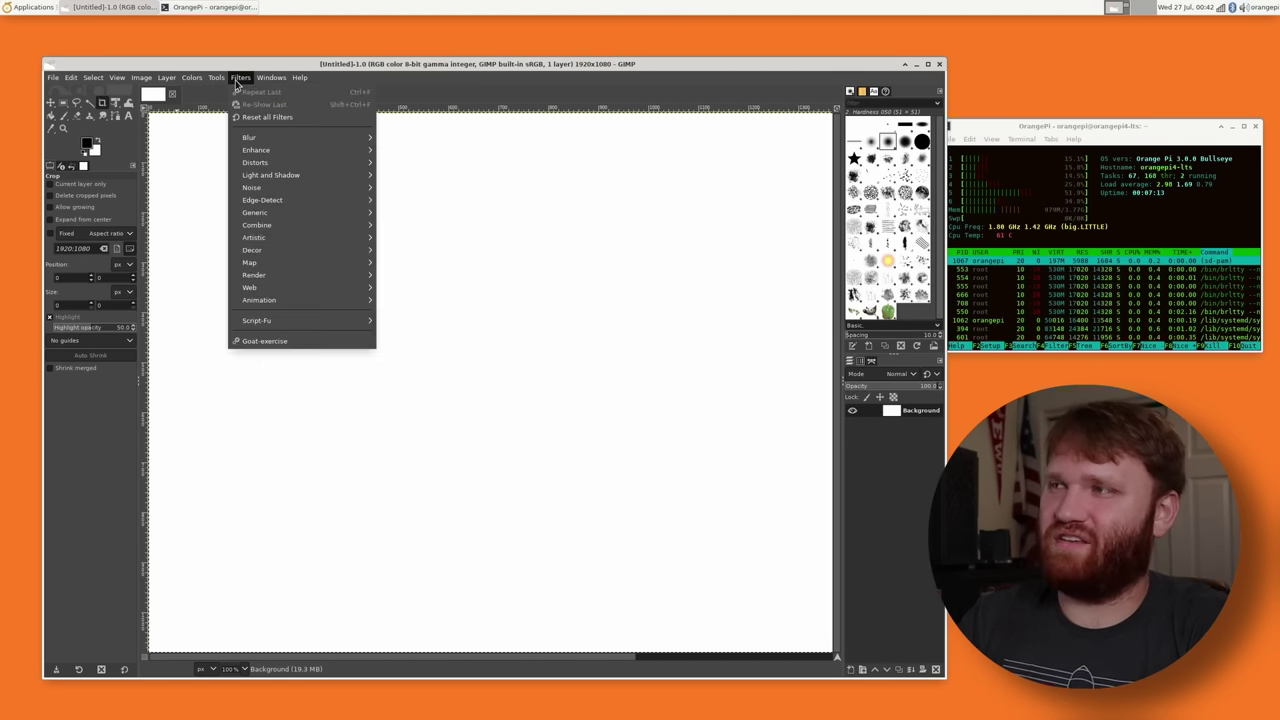
Apply Render > Lava with default settings, zoom to 1600%, then quit GIMP discarding changes.
{"action": "mouse_move", "coordinate": [300, 278]}
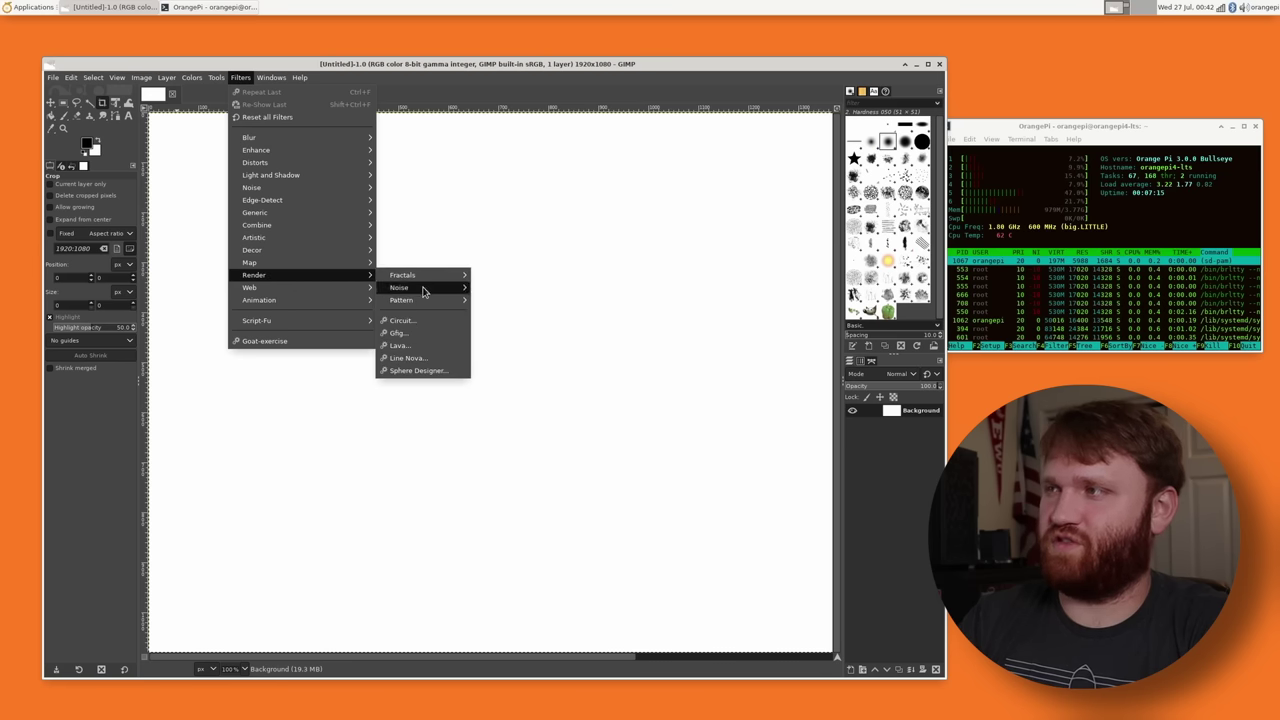
{"action": "left_click", "coordinate": [412, 352]}
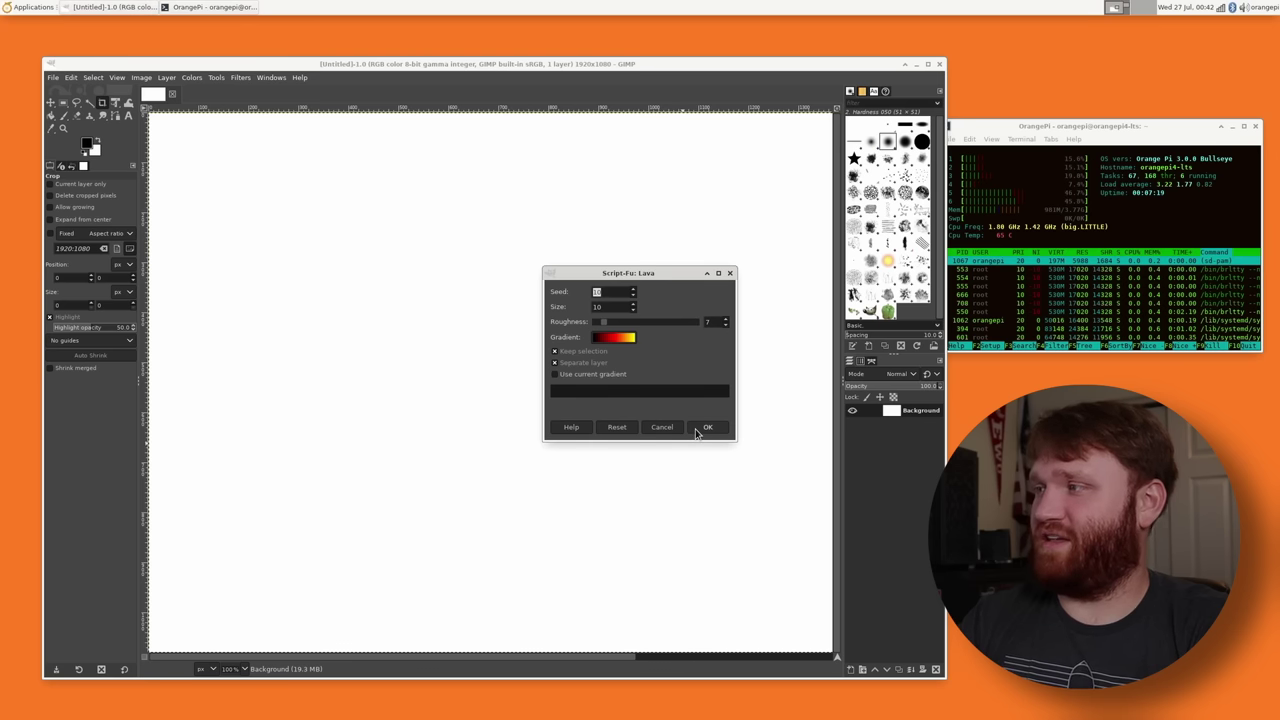
{"action": "key", "text": "Return"}
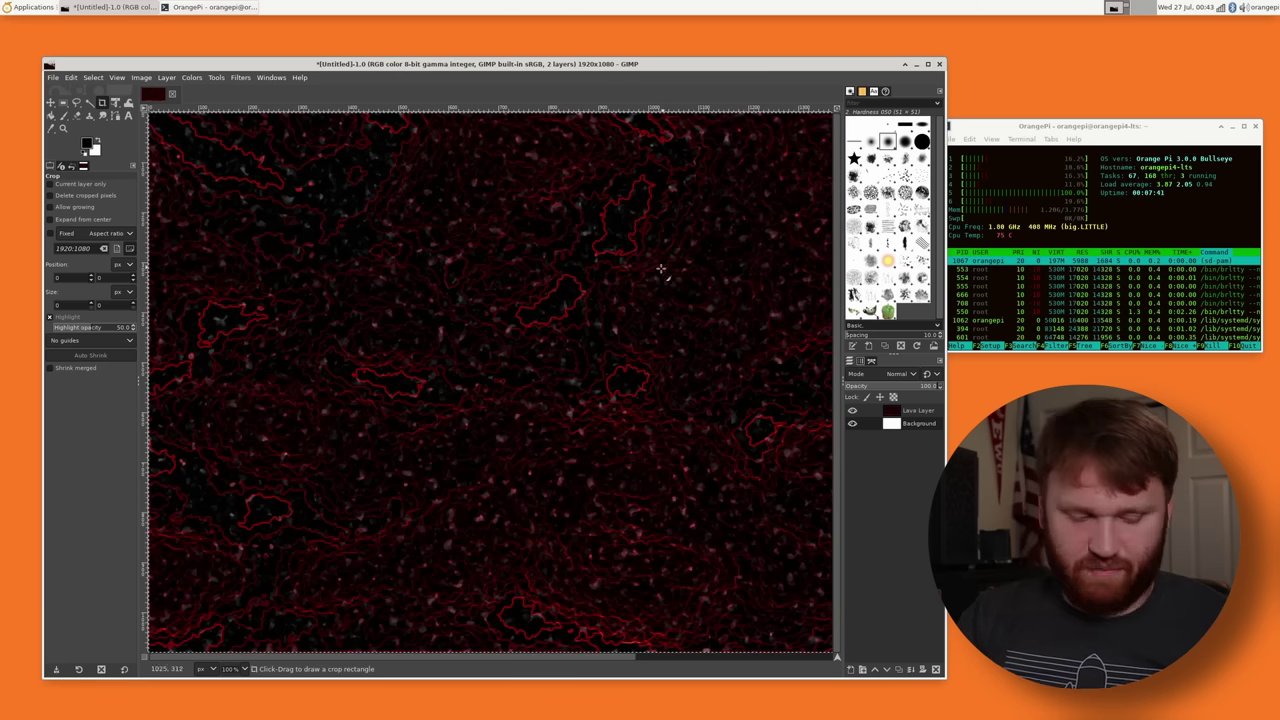
{"action": "scroll", "coordinate": [553, 360], "scroll_direction": "up", "scroll_amount": 4}
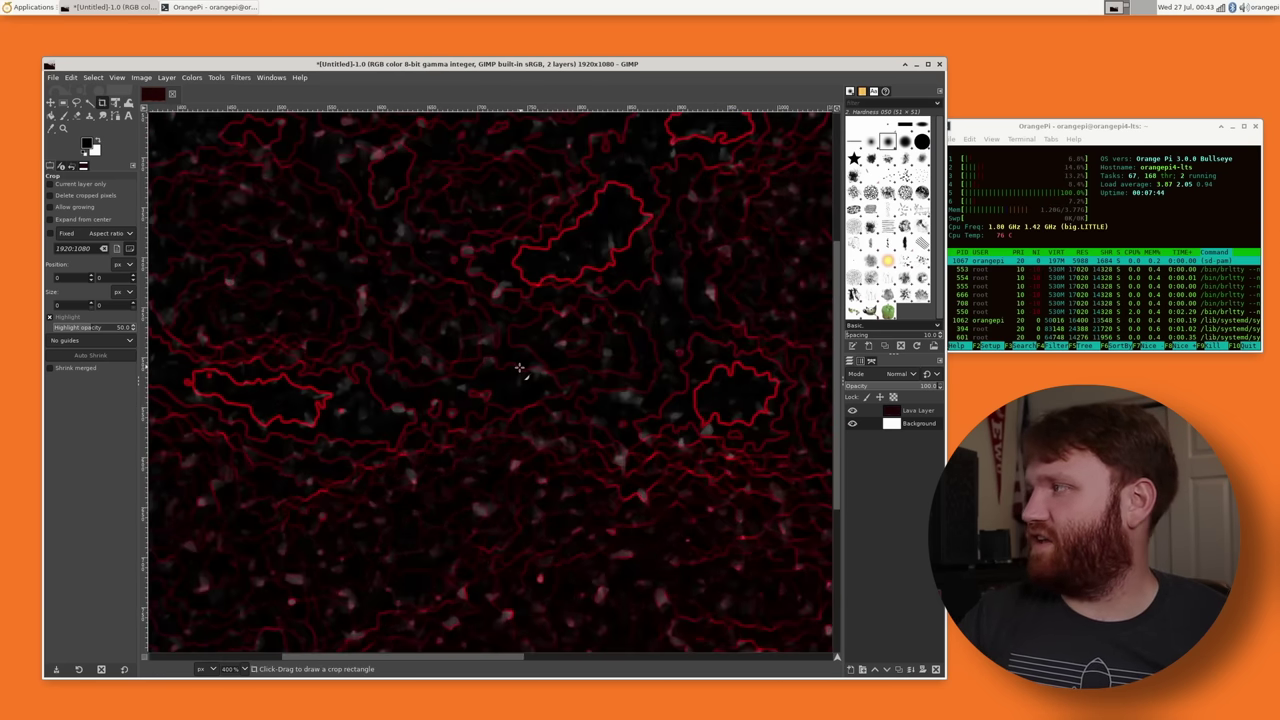
{"action": "scroll", "coordinate": [553, 360], "scroll_direction": "up", "scroll_amount": 3}
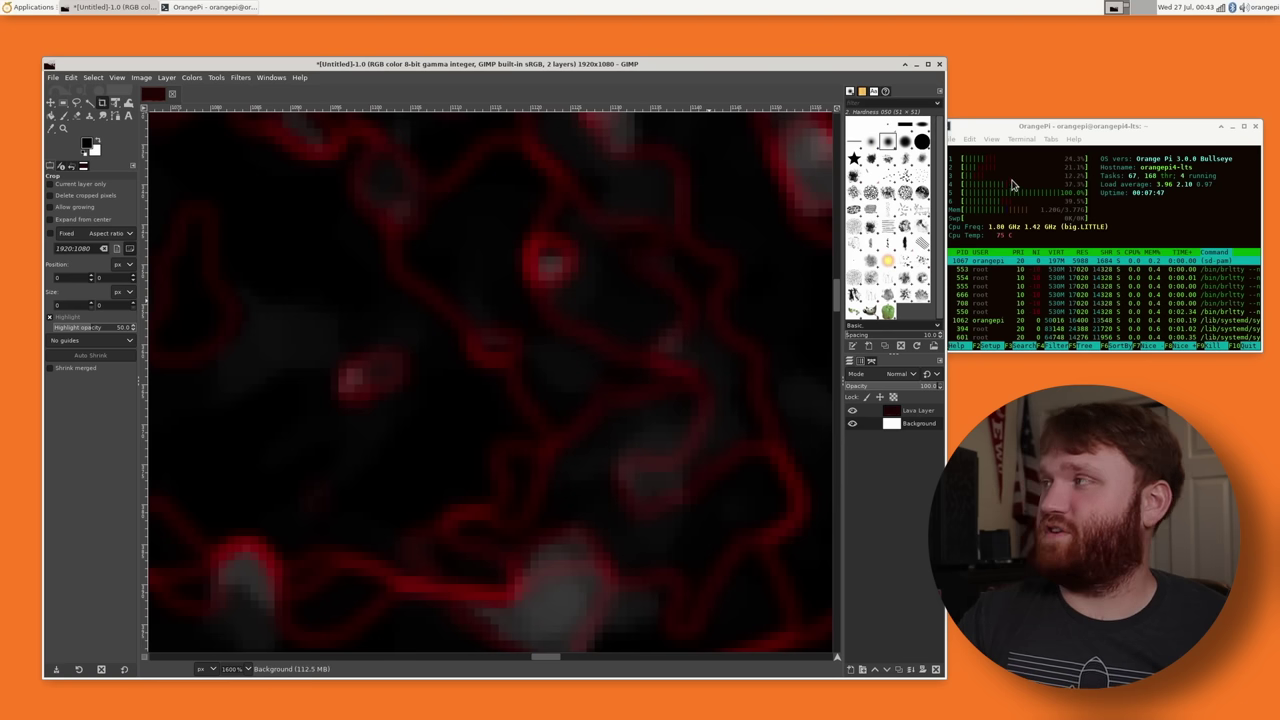
{"action": "left_click", "coordinate": [939, 65]}
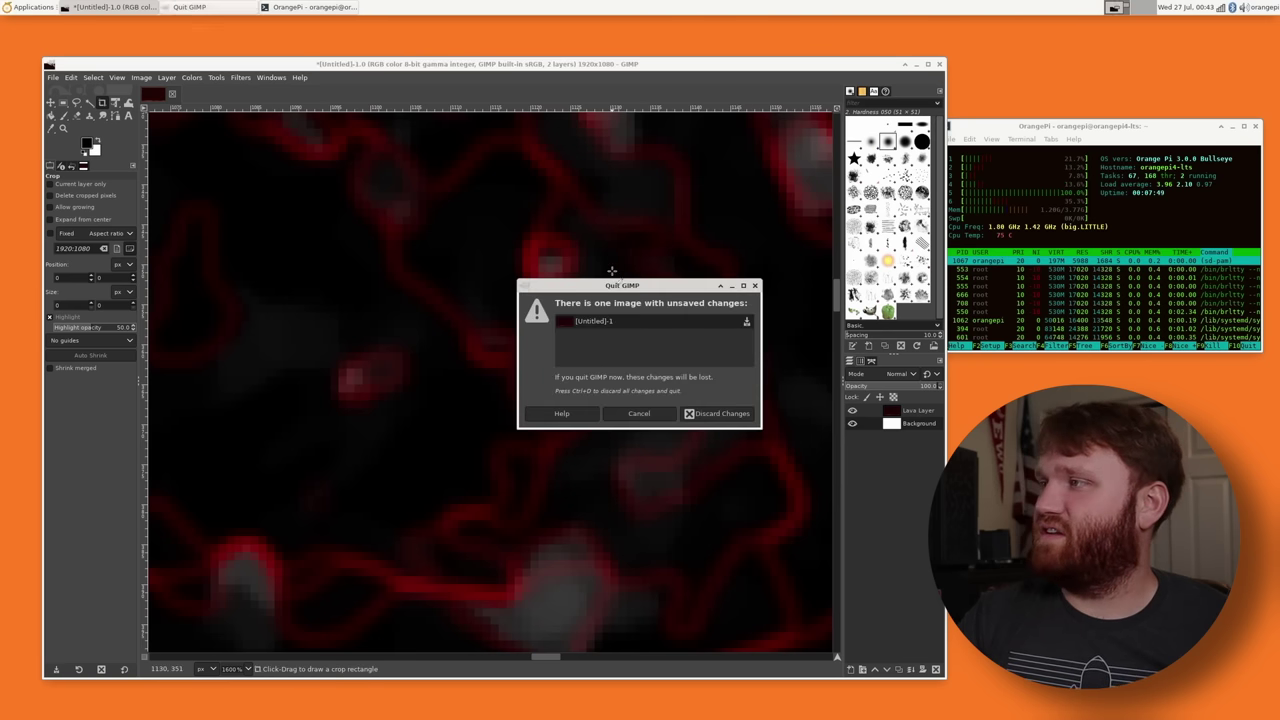
{"action": "left_click", "coordinate": [707, 414]}
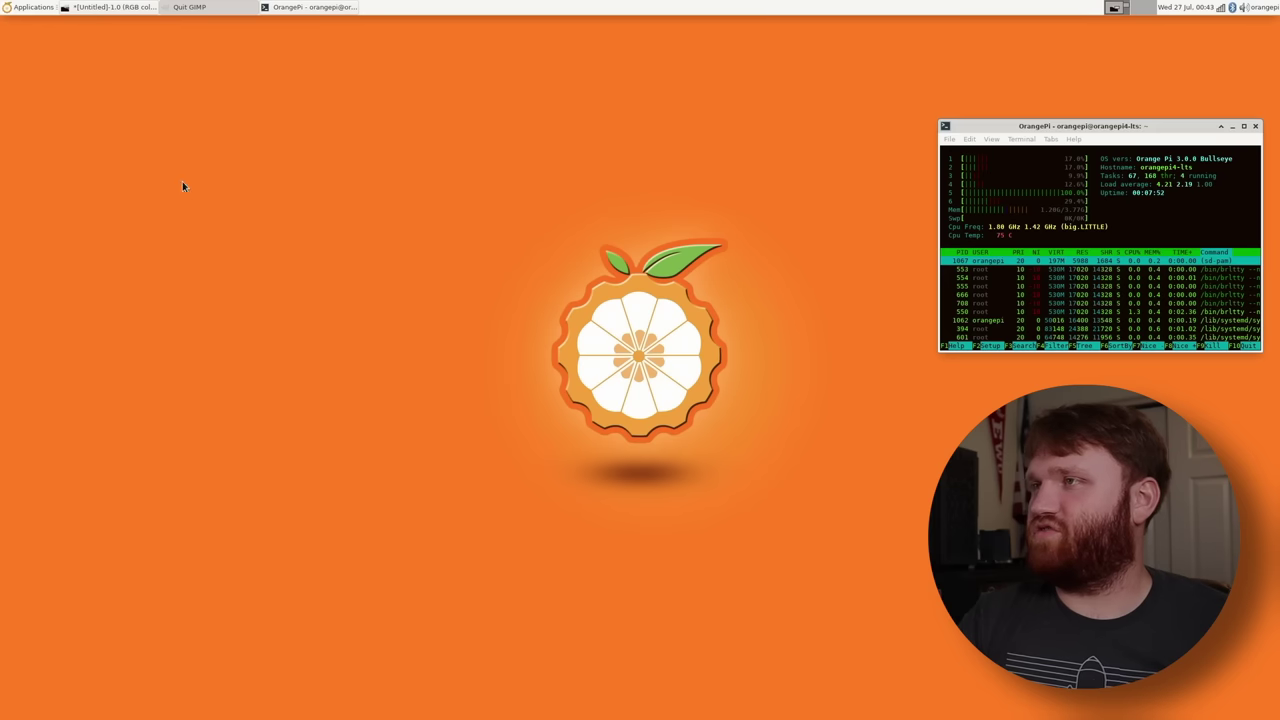
Start Chromium from Applications > Web Browser and open the YouTube shortcut.
{"action": "left_click", "coordinate": [28, 7]}
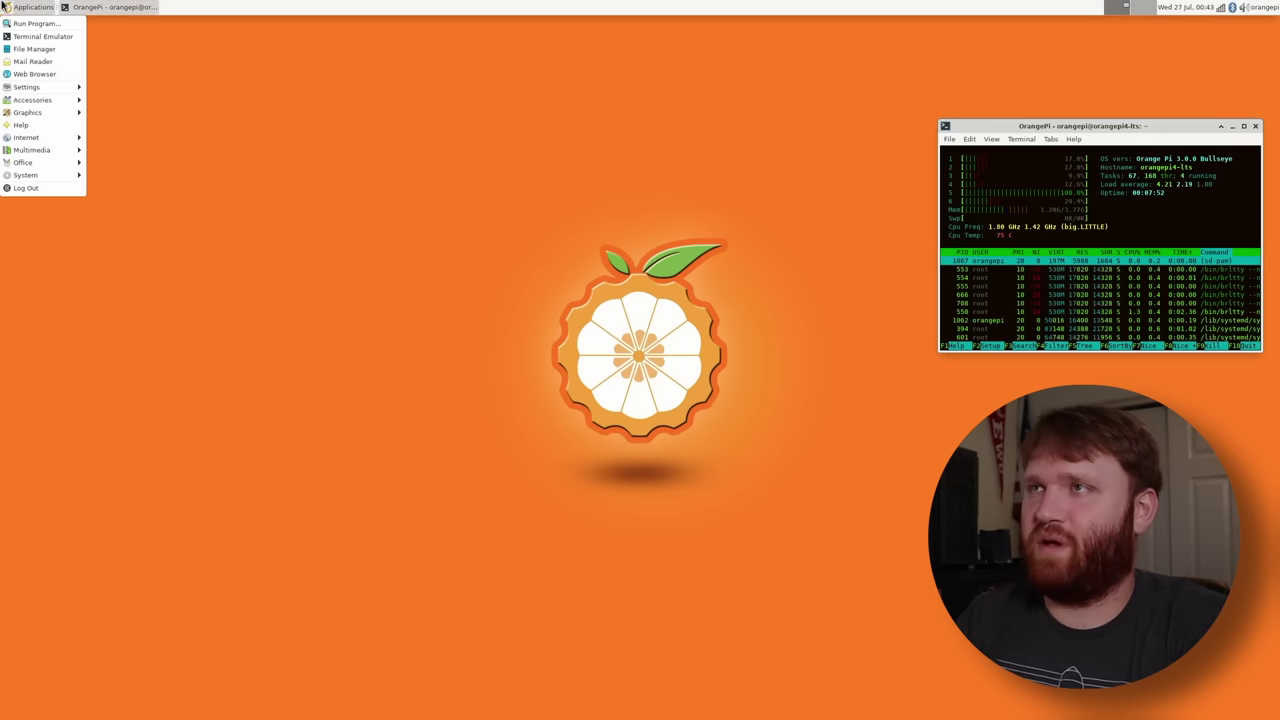
{"action": "left_click", "coordinate": [35, 74]}
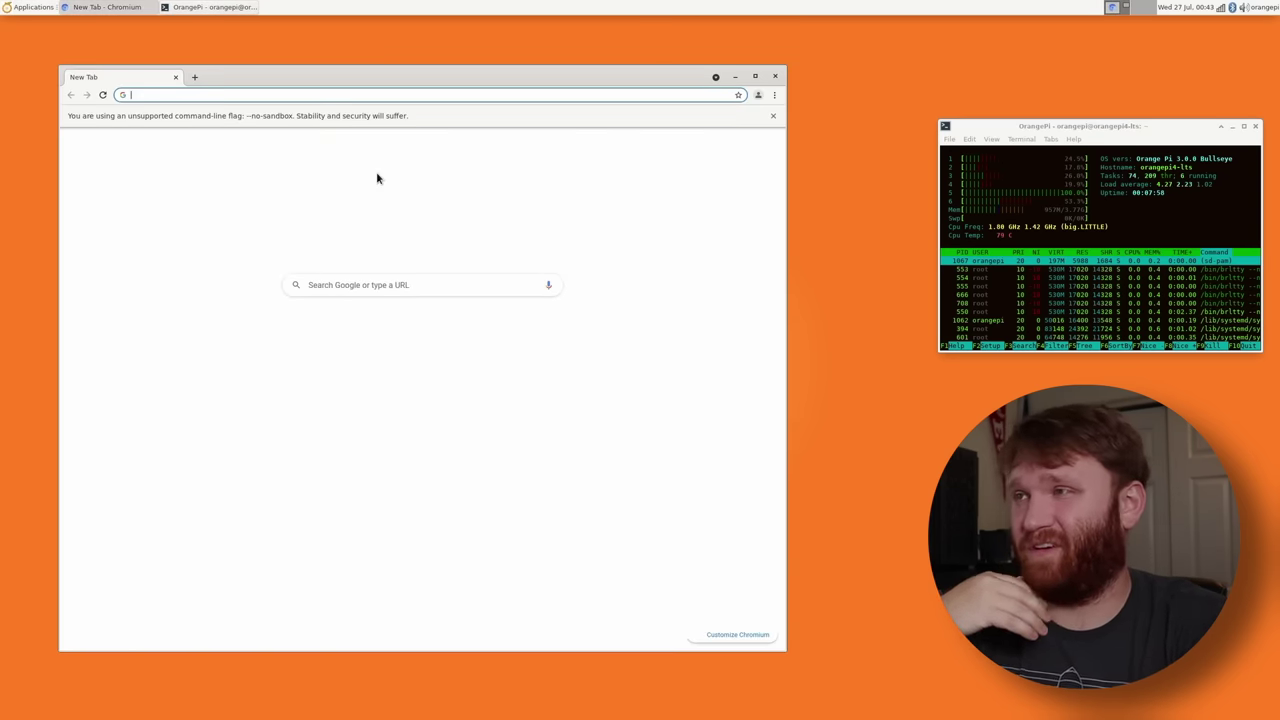
{"action": "left_click", "coordinate": [369, 327]}
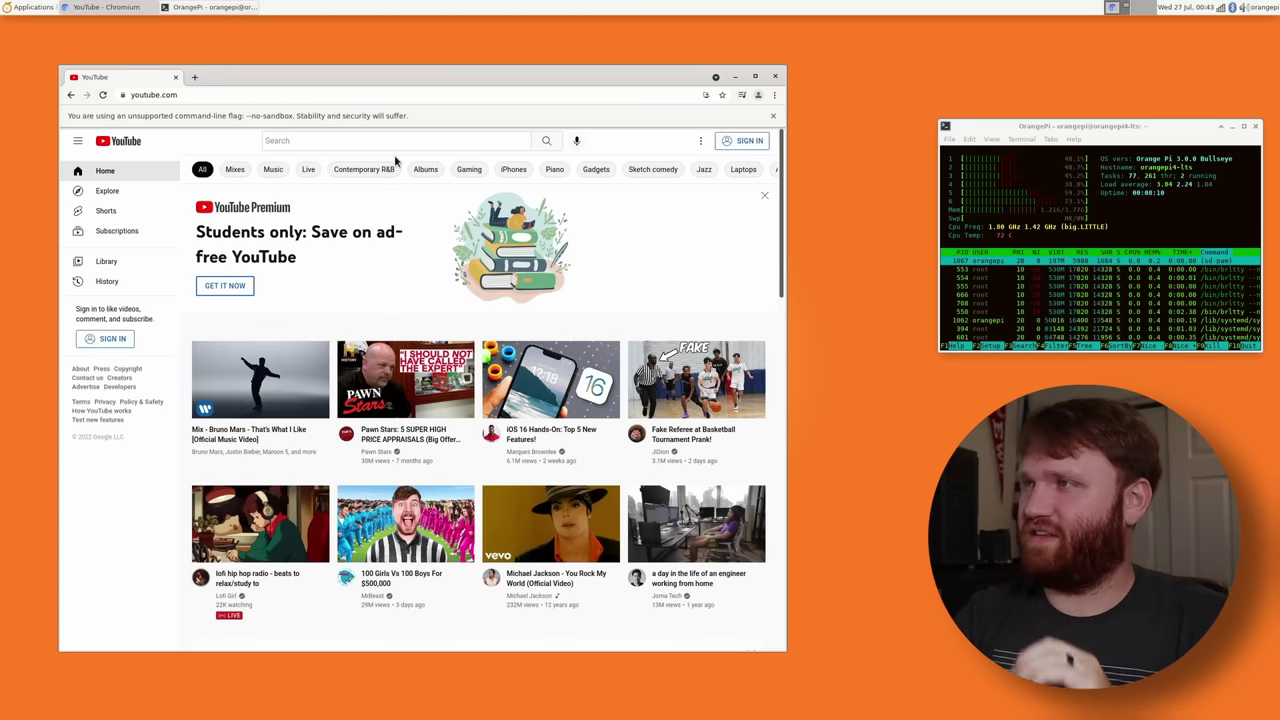
Play TechHut's GPU passthrough video, skip the ad, and switch to theater mode.
{"action": "left_click", "coordinate": [391, 143]}
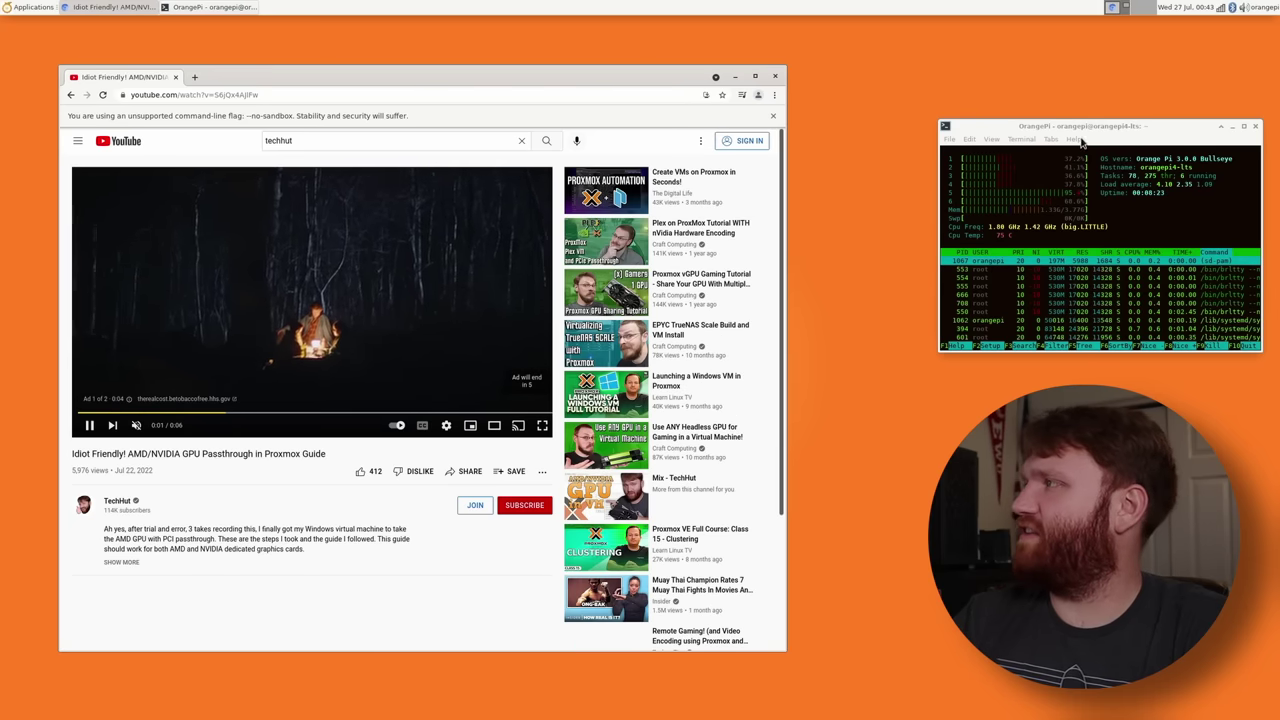
{"action": "left_click_drag", "start_coordinate": [1063, 128], "coordinate": [945, 150]}
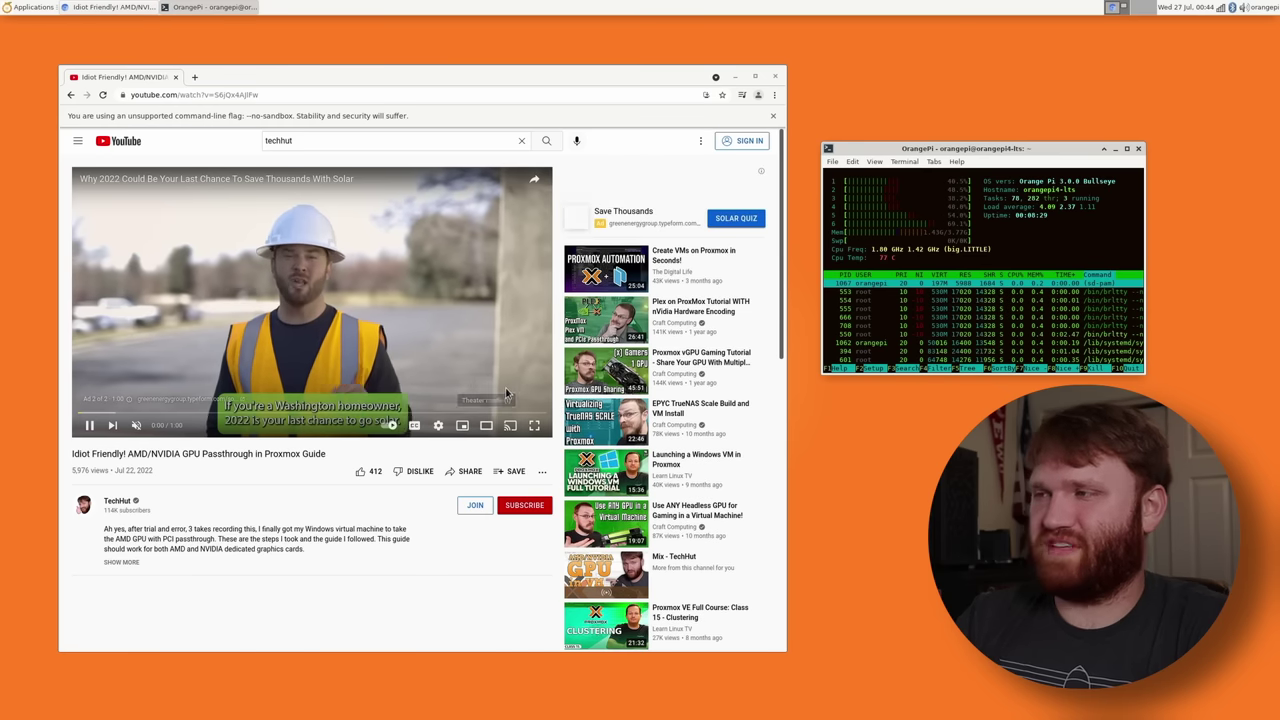
{"action": "left_click", "coordinate": [520, 383]}
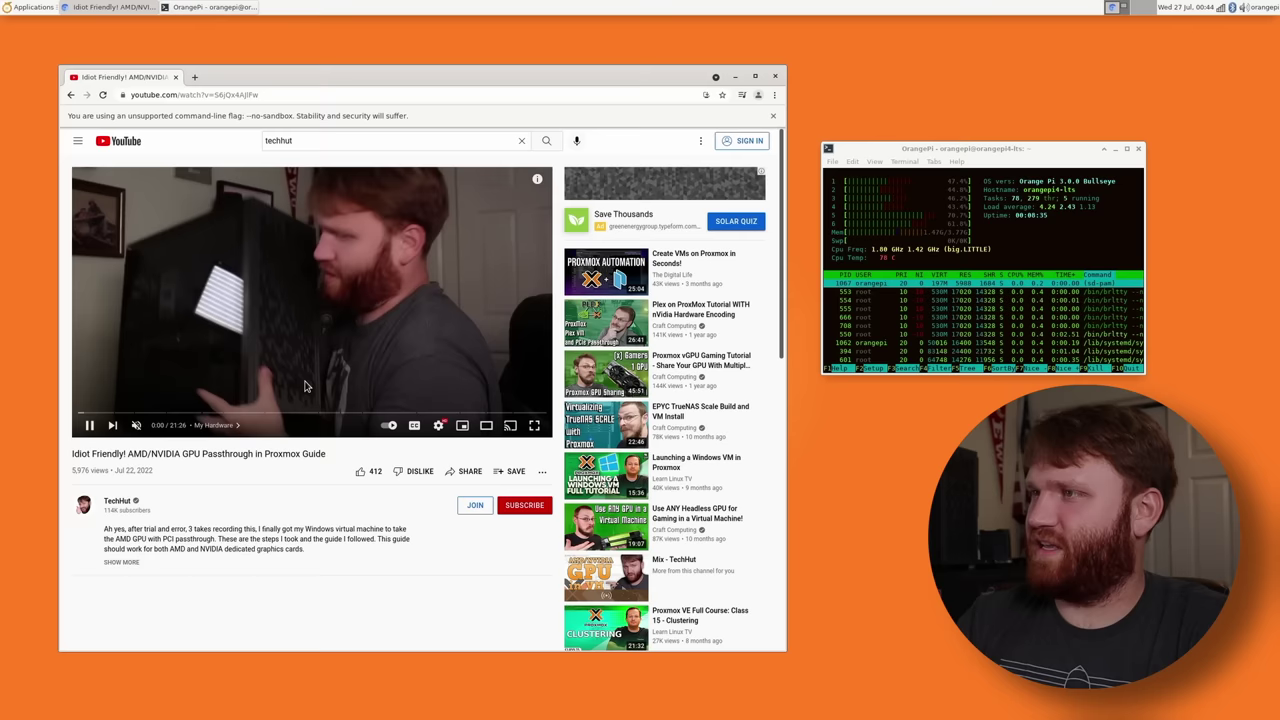
{"action": "left_click", "coordinate": [439, 426]}
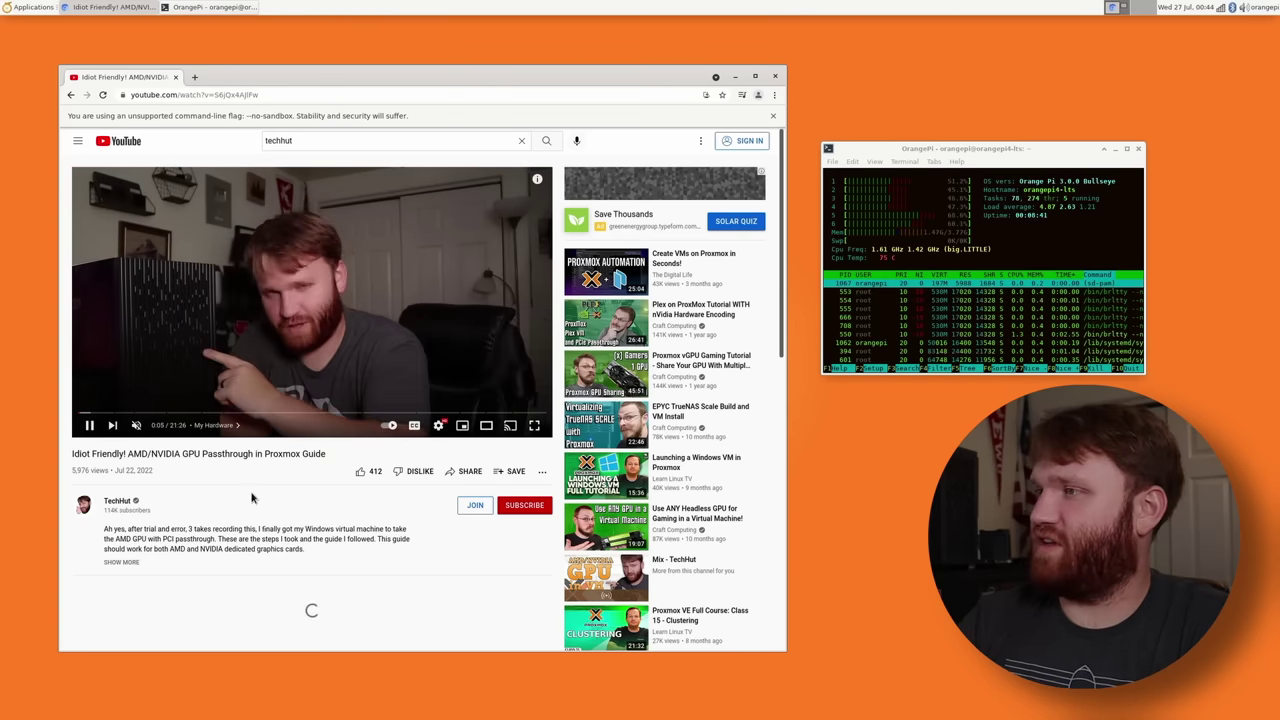
{"action": "left_click", "coordinate": [486, 425]}
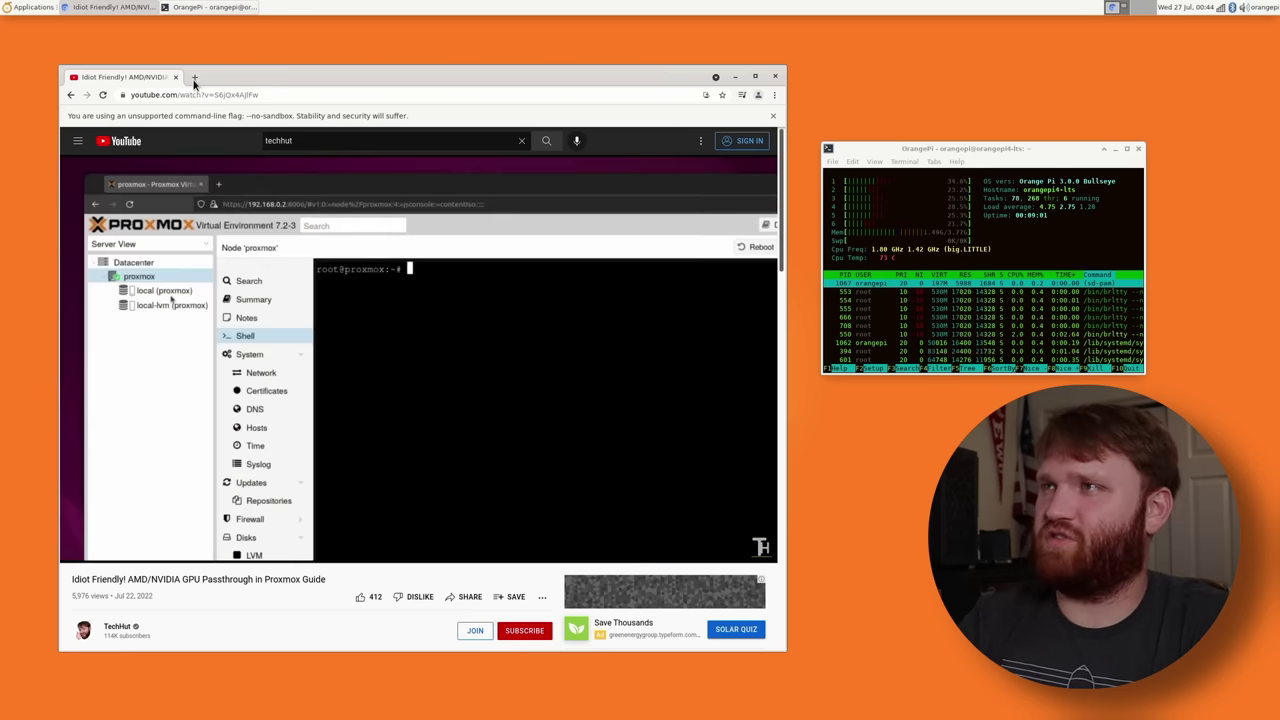
Open a new Chromium tab and go to orangepi.org.
{"action": "left_click", "coordinate": [194, 77]}
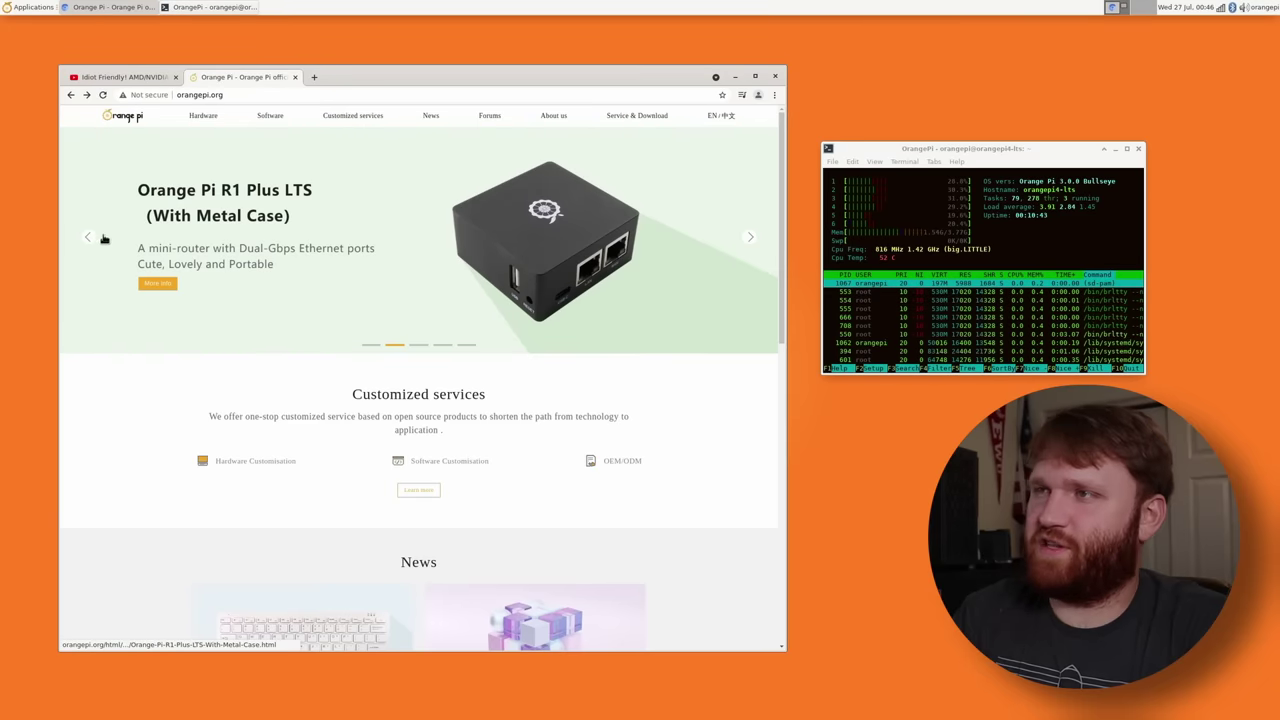
Step back one carousel slide and view the Orange Pi OS software page.
{"action": "left_click", "coordinate": [94, 239]}
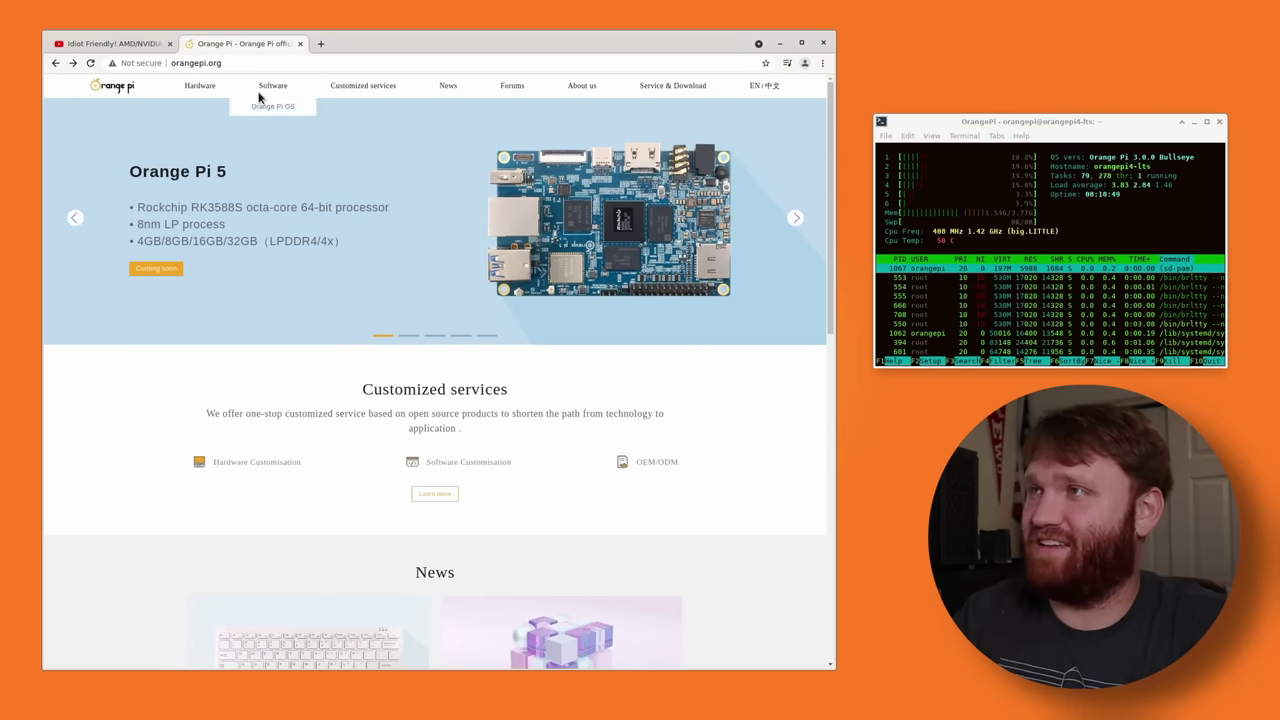
{"action": "left_click", "coordinate": [272, 104]}
{"action": "scroll", "coordinate": [522, 397], "scroll_direction": "down", "scroll_amount": 5}
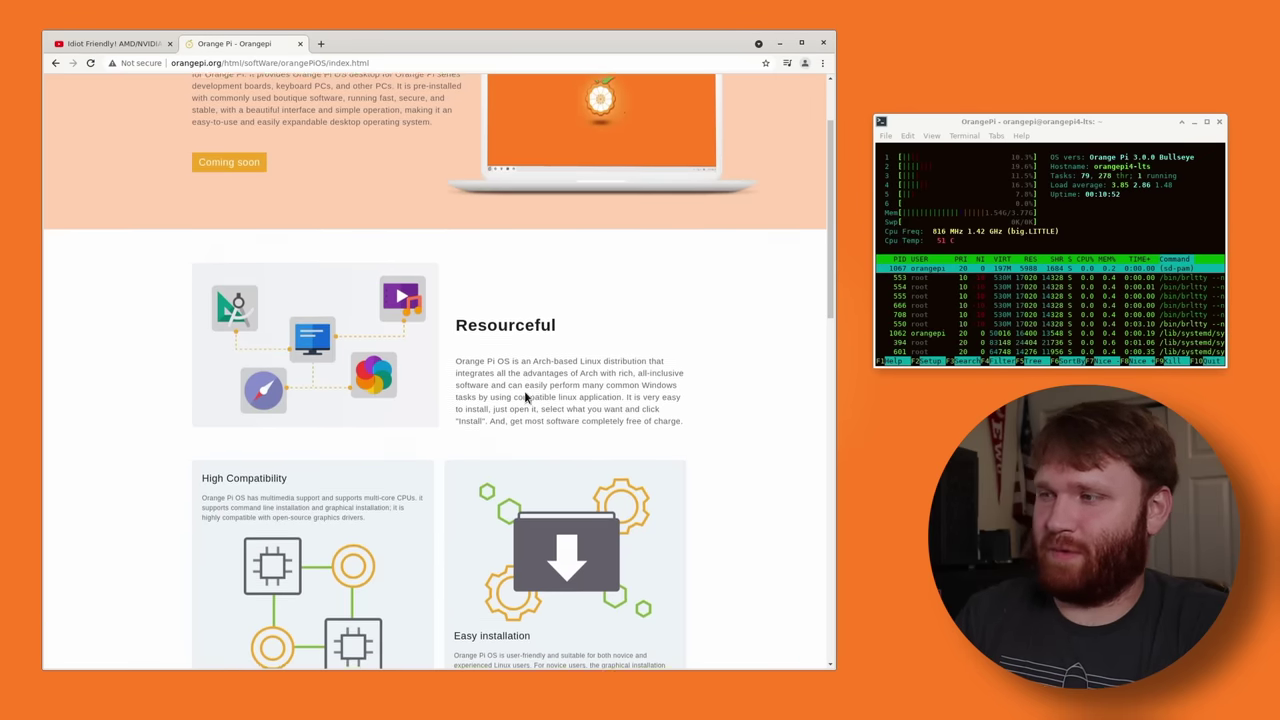
{"action": "scroll", "coordinate": [476, 390], "scroll_direction": "up", "scroll_amount": 2}
{"action": "scroll", "coordinate": [476, 390], "scroll_direction": "up", "scroll_amount": 3}
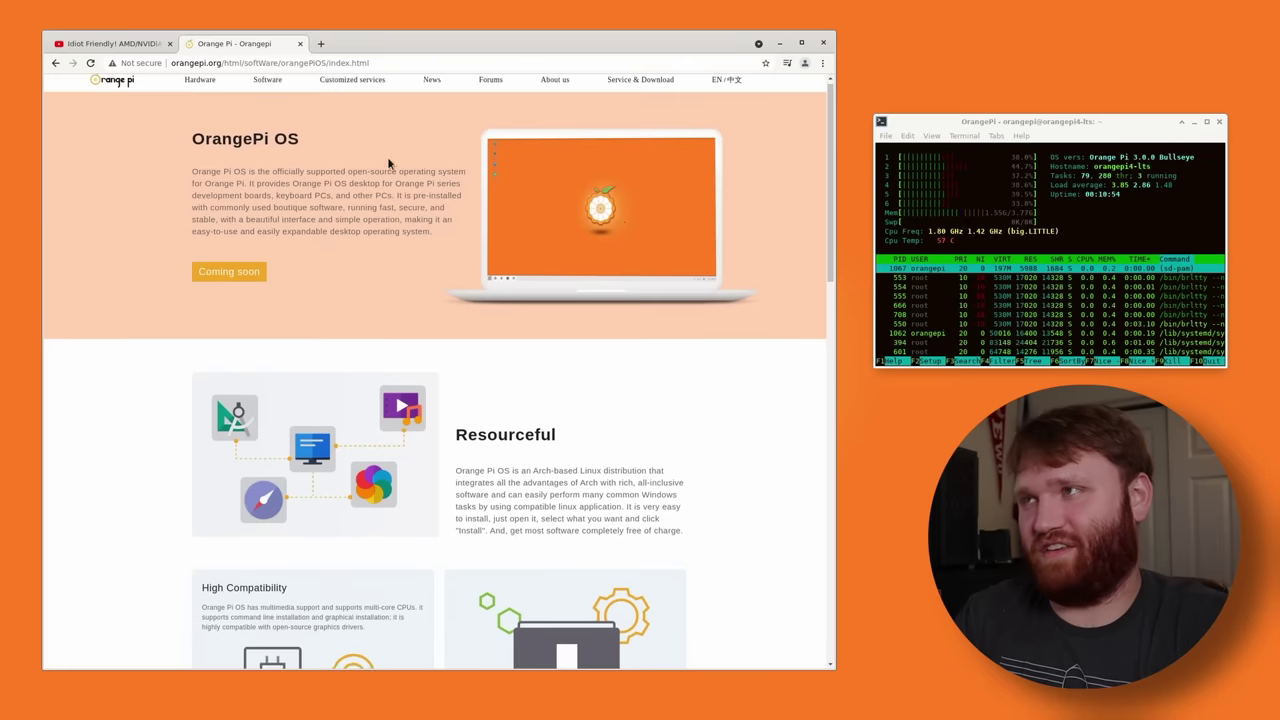
From the Download page, open the Orange Pi 4 LTS support page and scroll to its downloads.
{"action": "mouse_move", "coordinate": [302, 88]}
{"action": "mouse_move", "coordinate": [646, 88]}
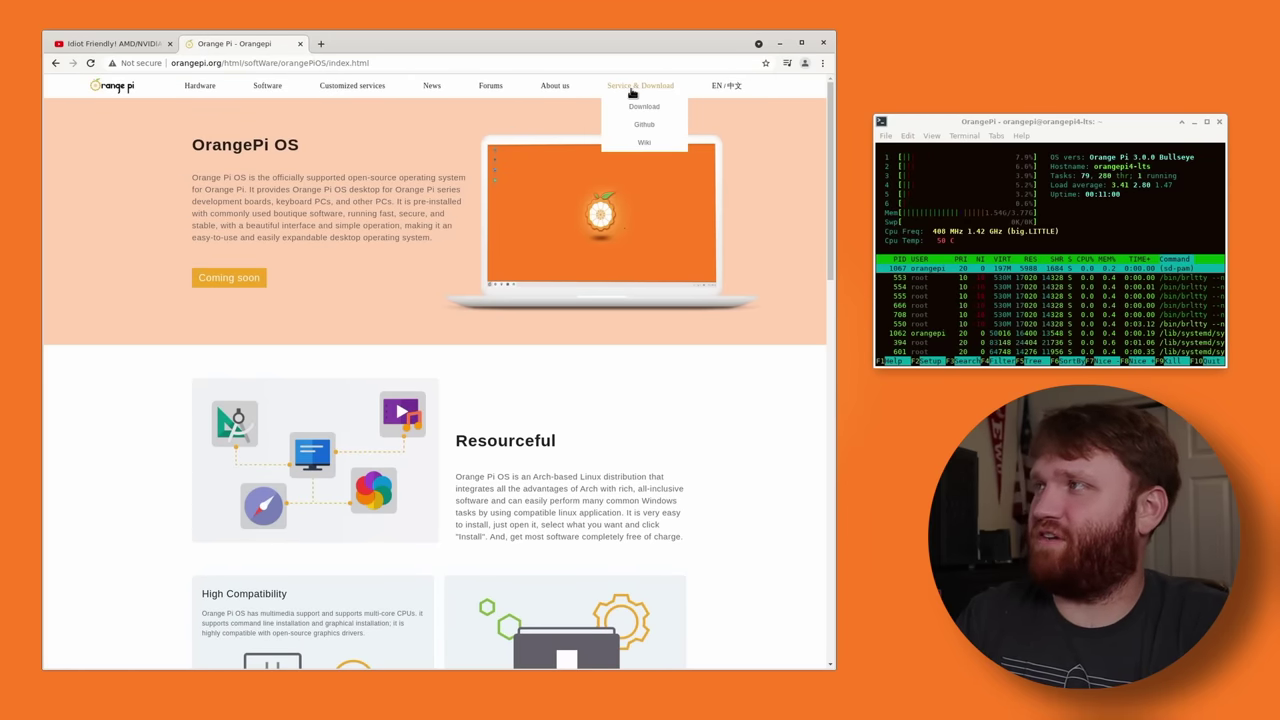
{"action": "left_click", "coordinate": [641, 107]}
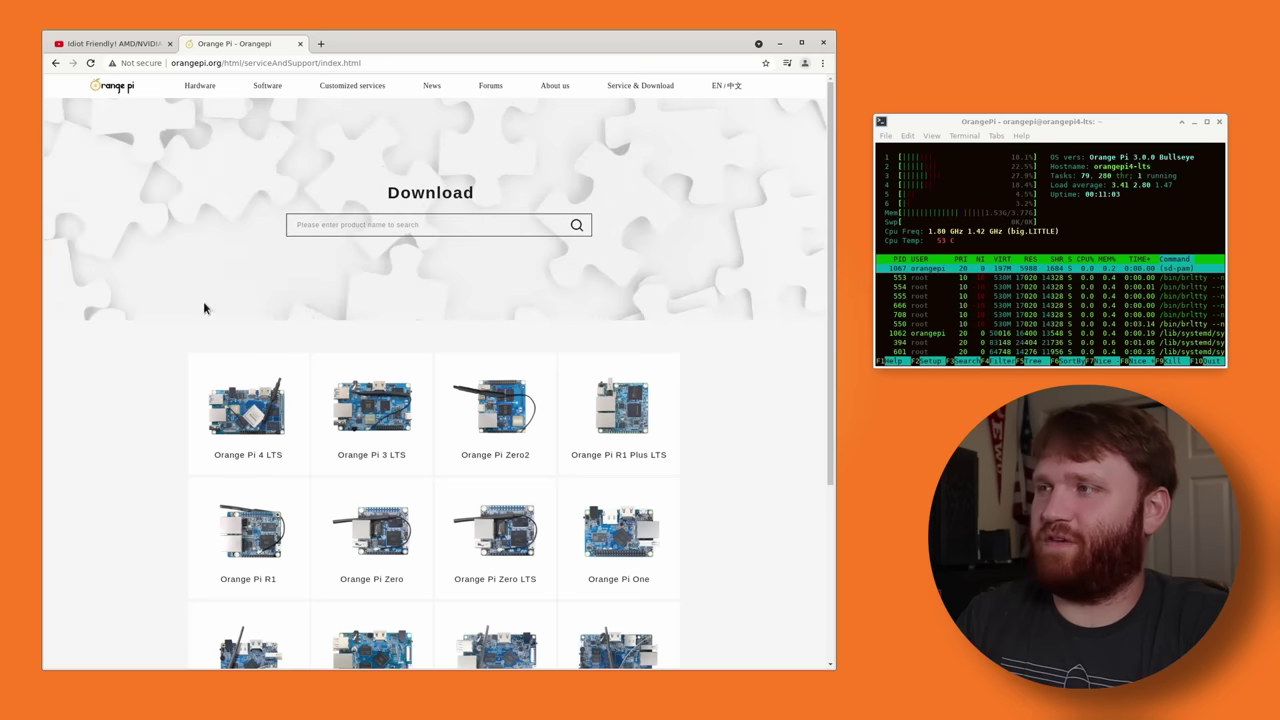
{"action": "scroll", "coordinate": [214, 403], "scroll_direction": "down", "scroll_amount": 1}
{"action": "scroll", "coordinate": [437, 443], "scroll_direction": "down", "scroll_amount": 2}
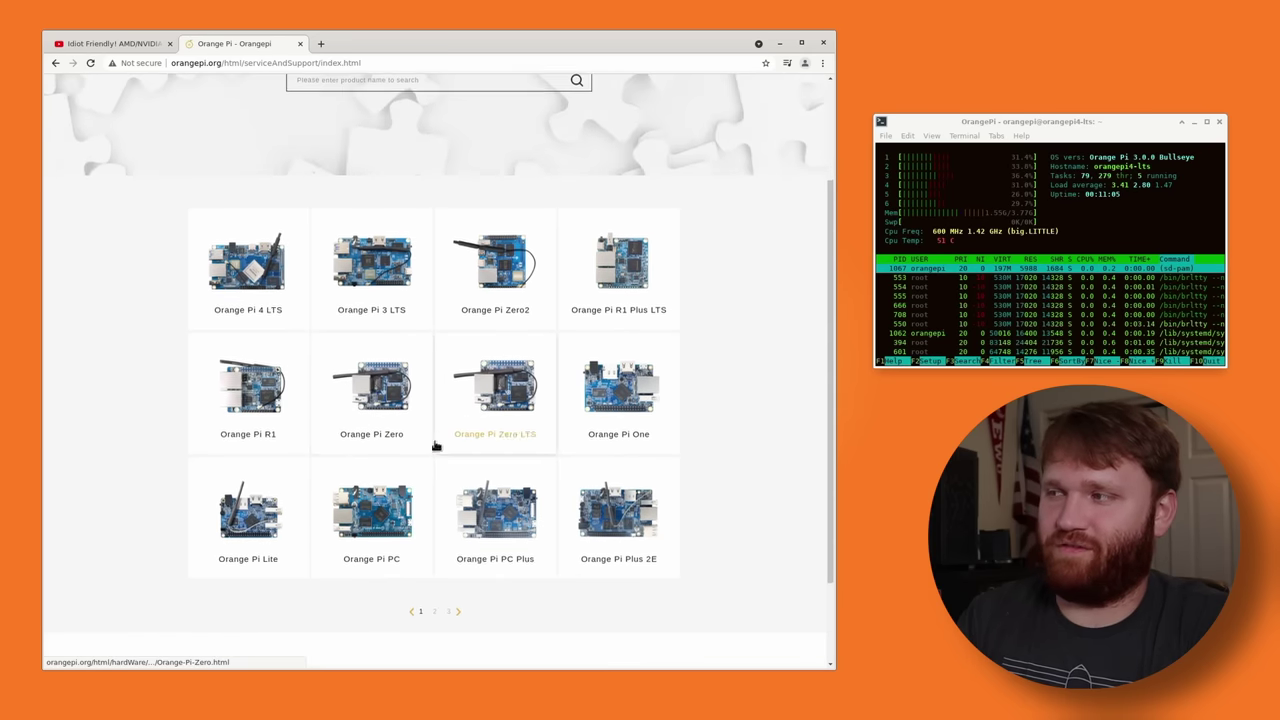
{"action": "scroll", "coordinate": [380, 400], "scroll_direction": "up", "scroll_amount": 1}
{"action": "left_click", "coordinate": [250, 287]}
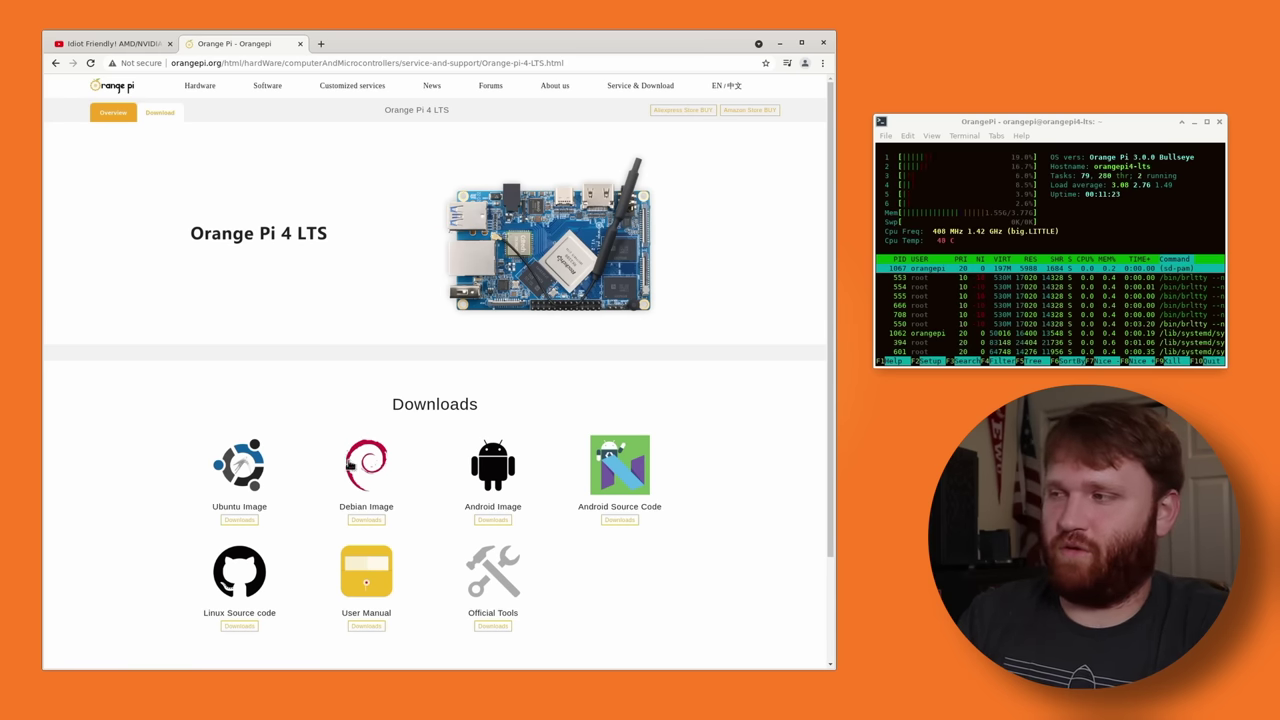
{"action": "scroll", "coordinate": [305, 446], "scroll_direction": "down", "scroll_amount": 1}
{"action": "scroll", "coordinate": [482, 518], "scroll_direction": "down", "scroll_amount": 1}
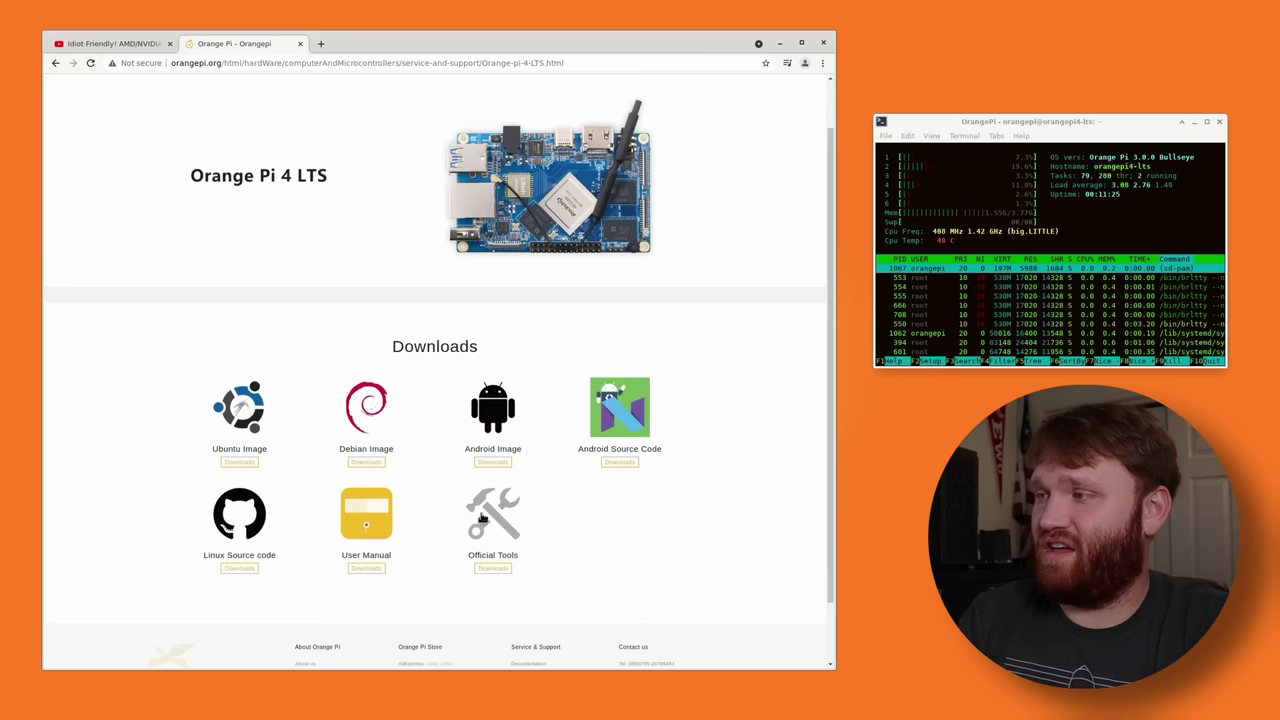
Open the Official Tools downloads, enter the Linux tool folder, and add a blank tab beside it.
{"action": "left_click", "coordinate": [493, 568]}
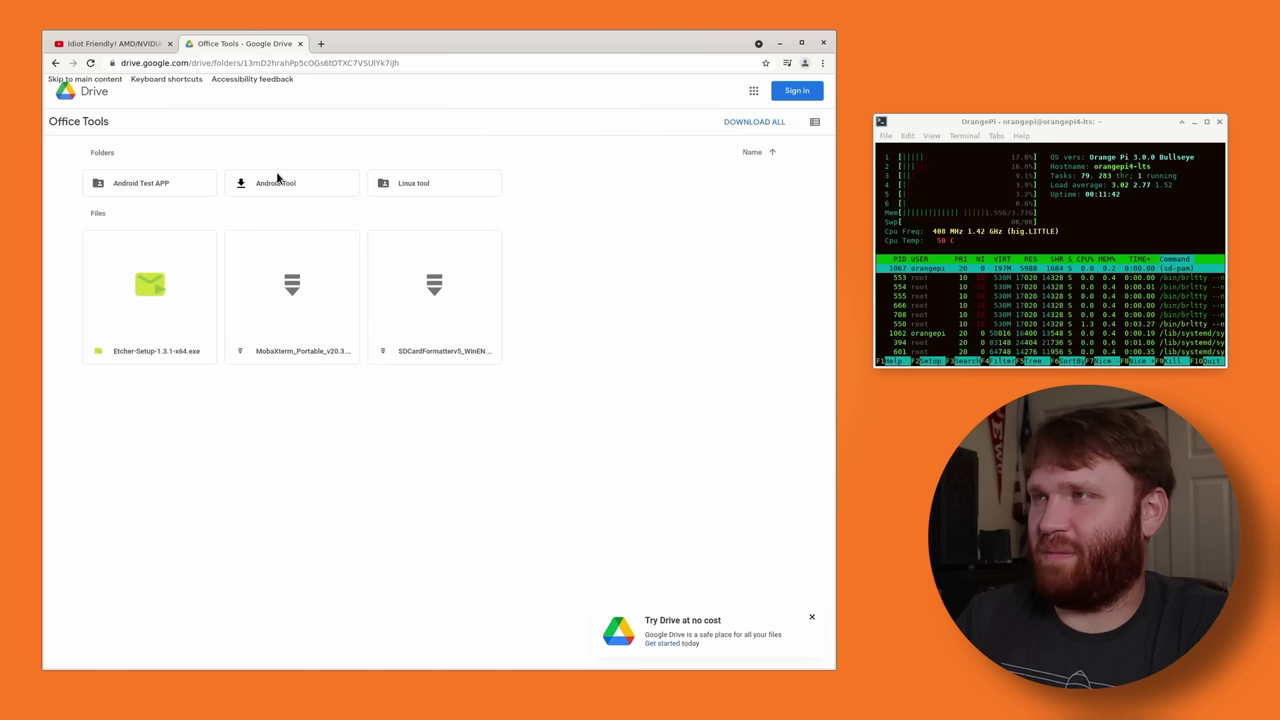
{"action": "double_click", "coordinate": [423, 184]}
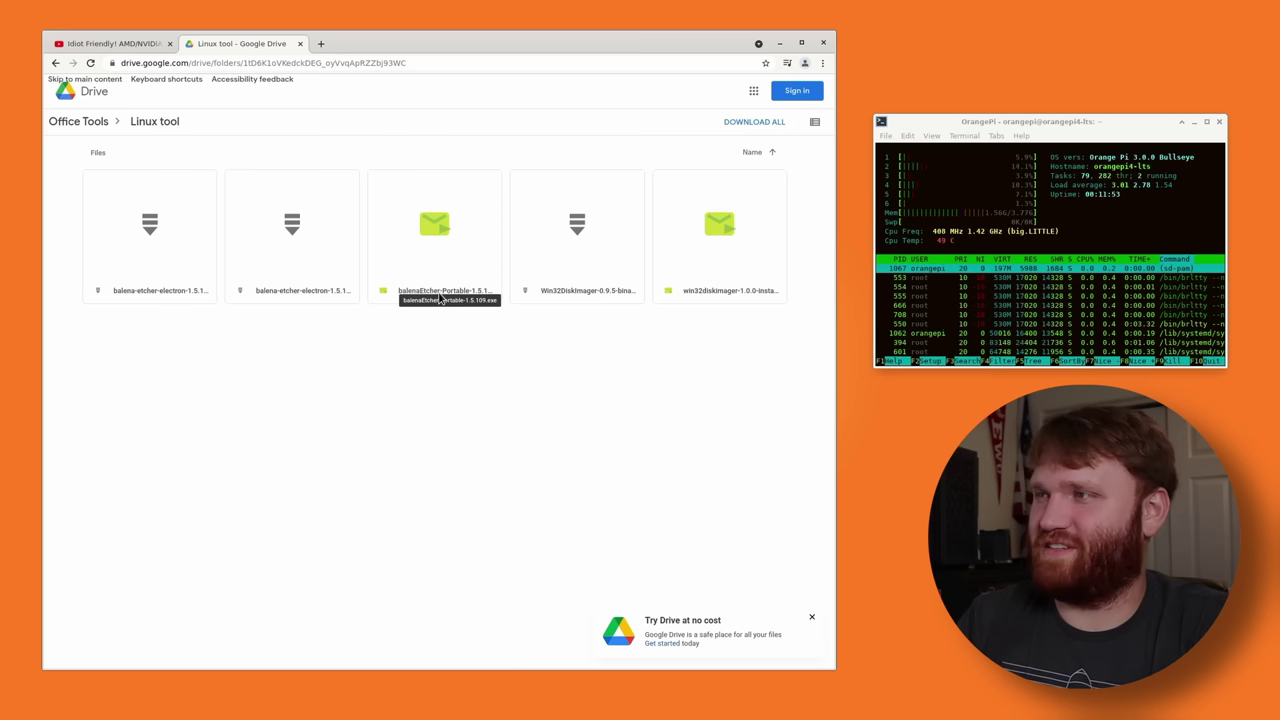
{"action": "left_click", "coordinate": [321, 45]}
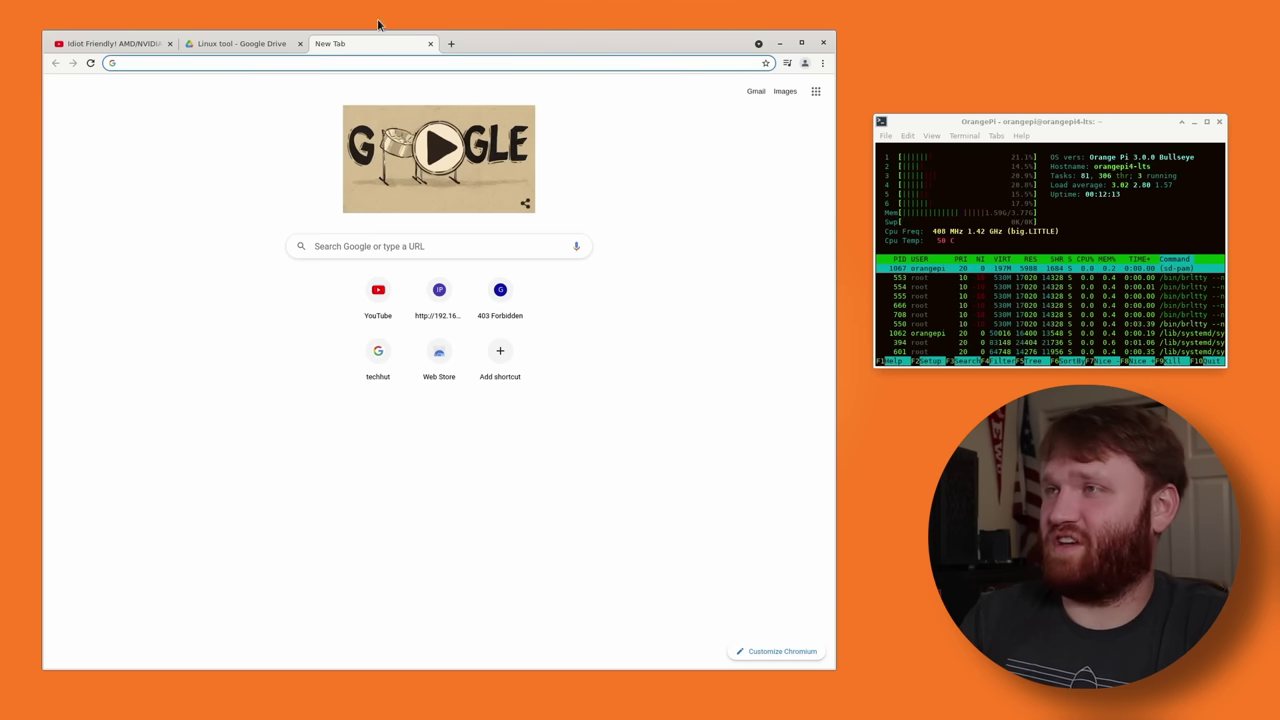
Close the YouTube video tab and the Google Drive folder tab.
{"action": "left_click", "coordinate": [137, 44]}
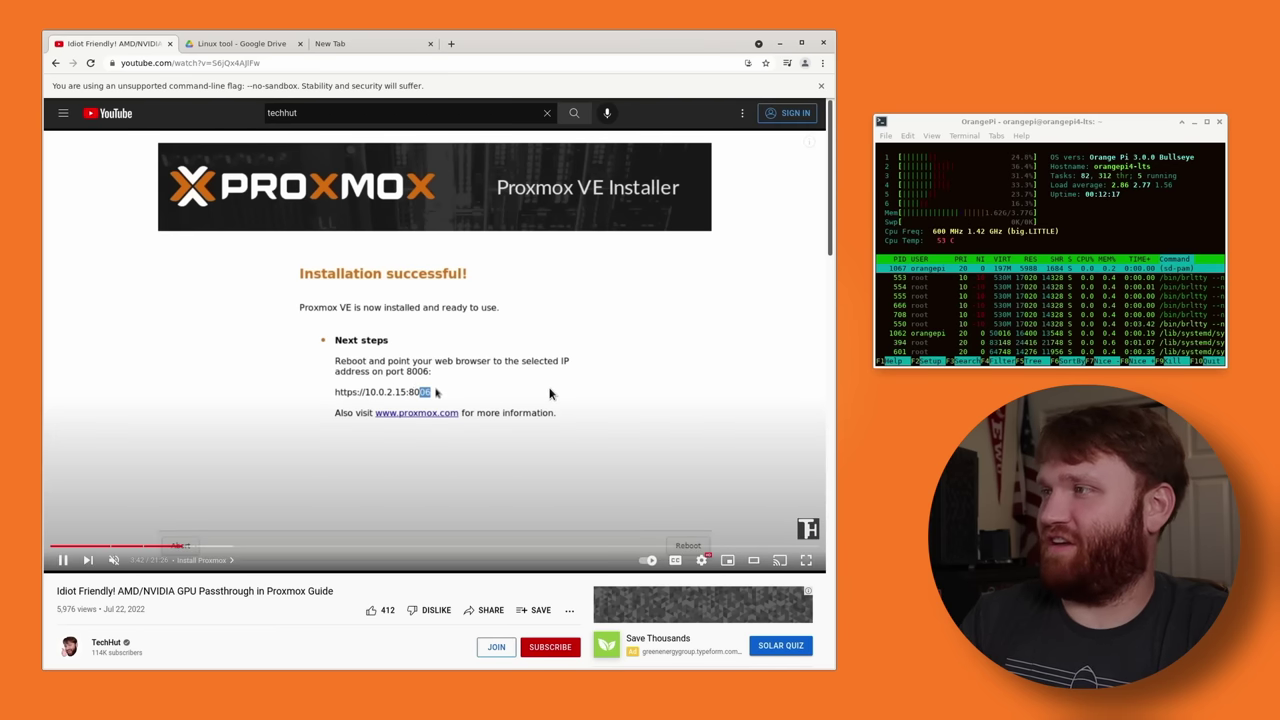
{"action": "left_click", "coordinate": [170, 45]}
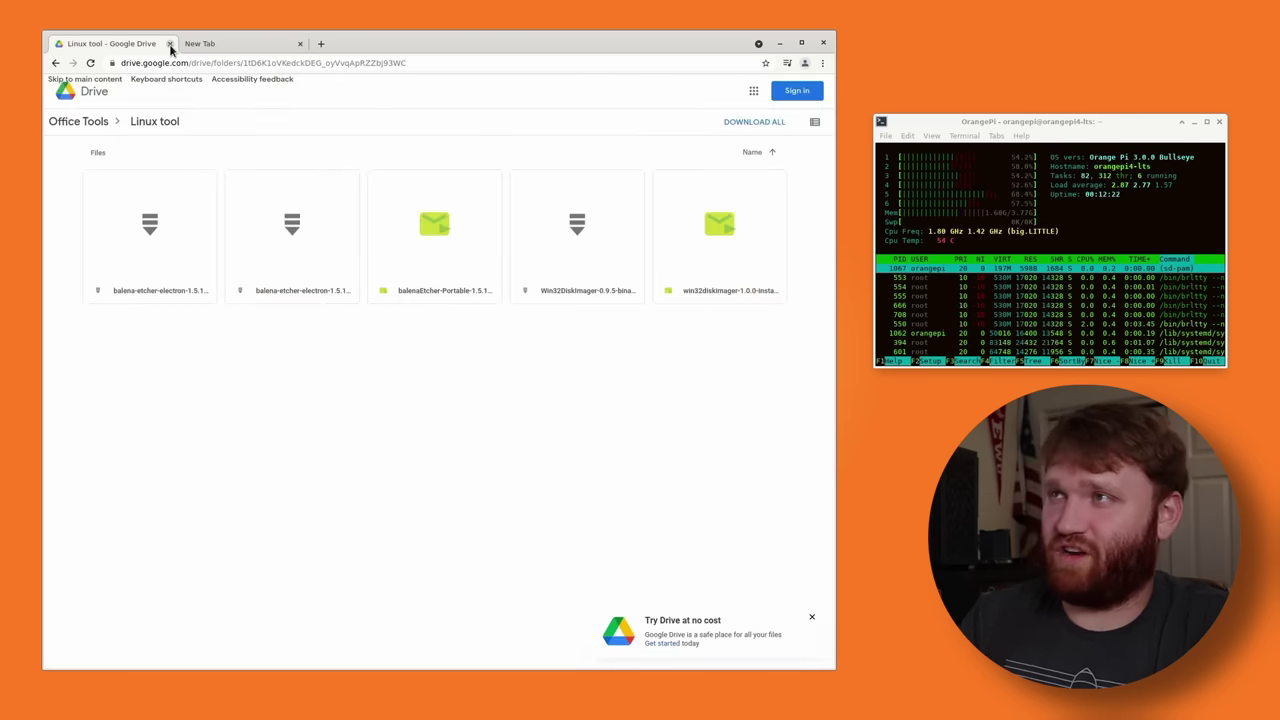
{"action": "left_click", "coordinate": [170, 45]}
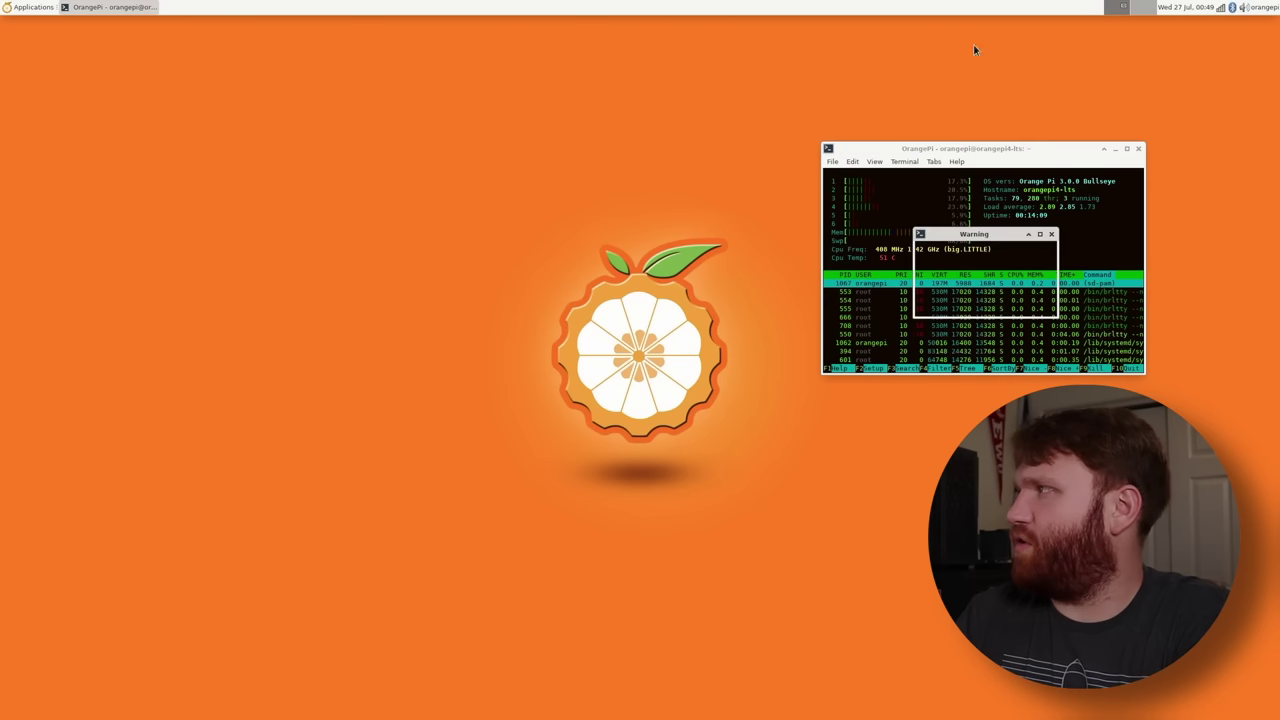
Close the htop terminal and show the Downloads folder in the file manager.
{"action": "left_click", "coordinate": [1020, 307]}
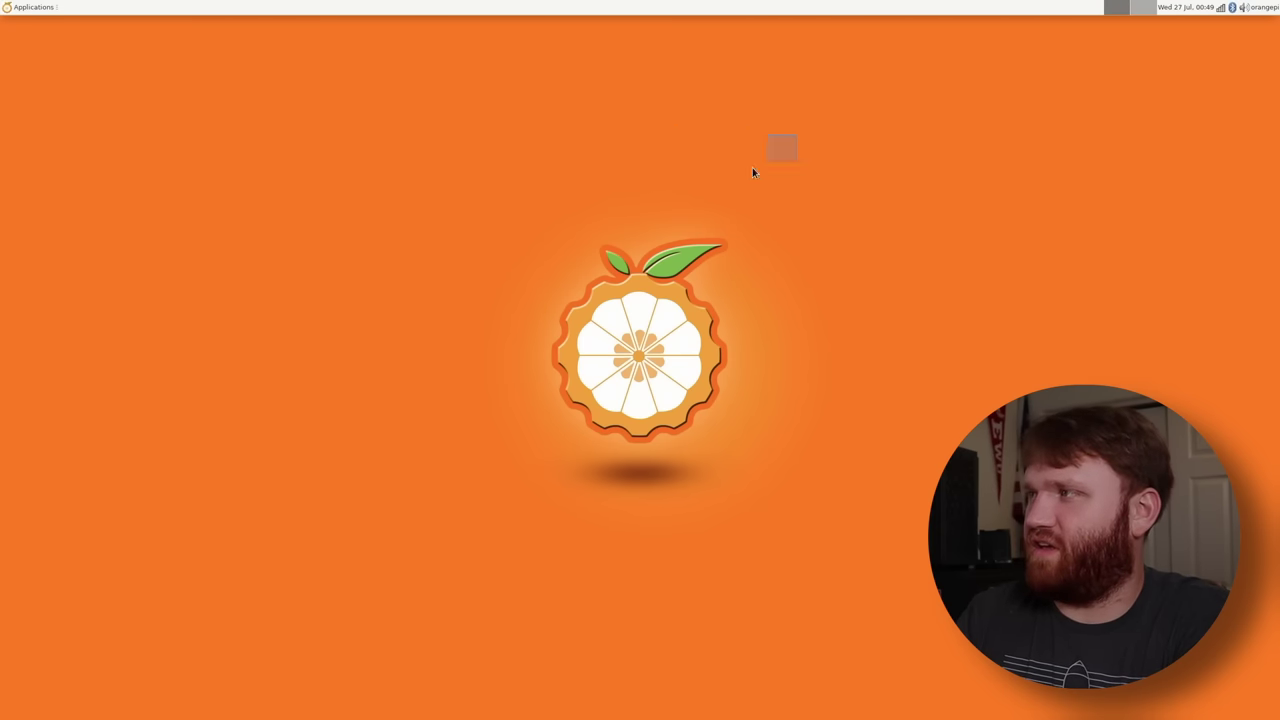
{"action": "left_click", "coordinate": [5, 7]}
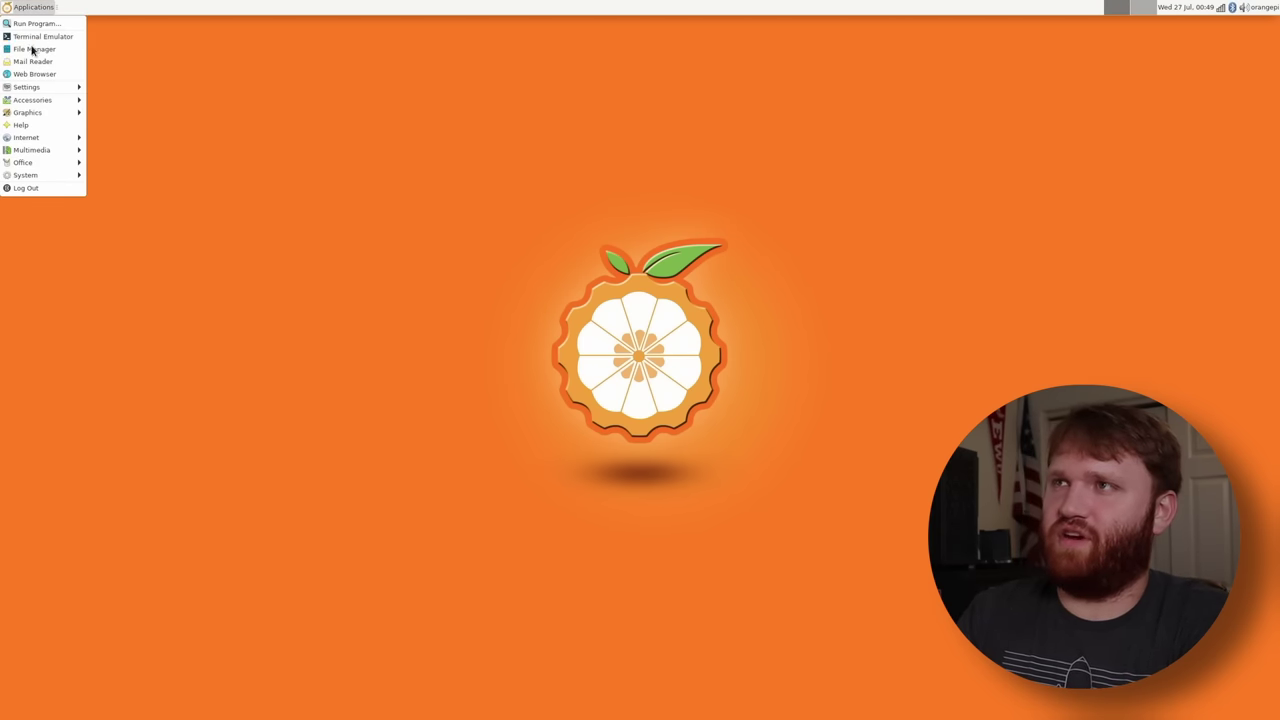
{"action": "left_click", "coordinate": [35, 48]}
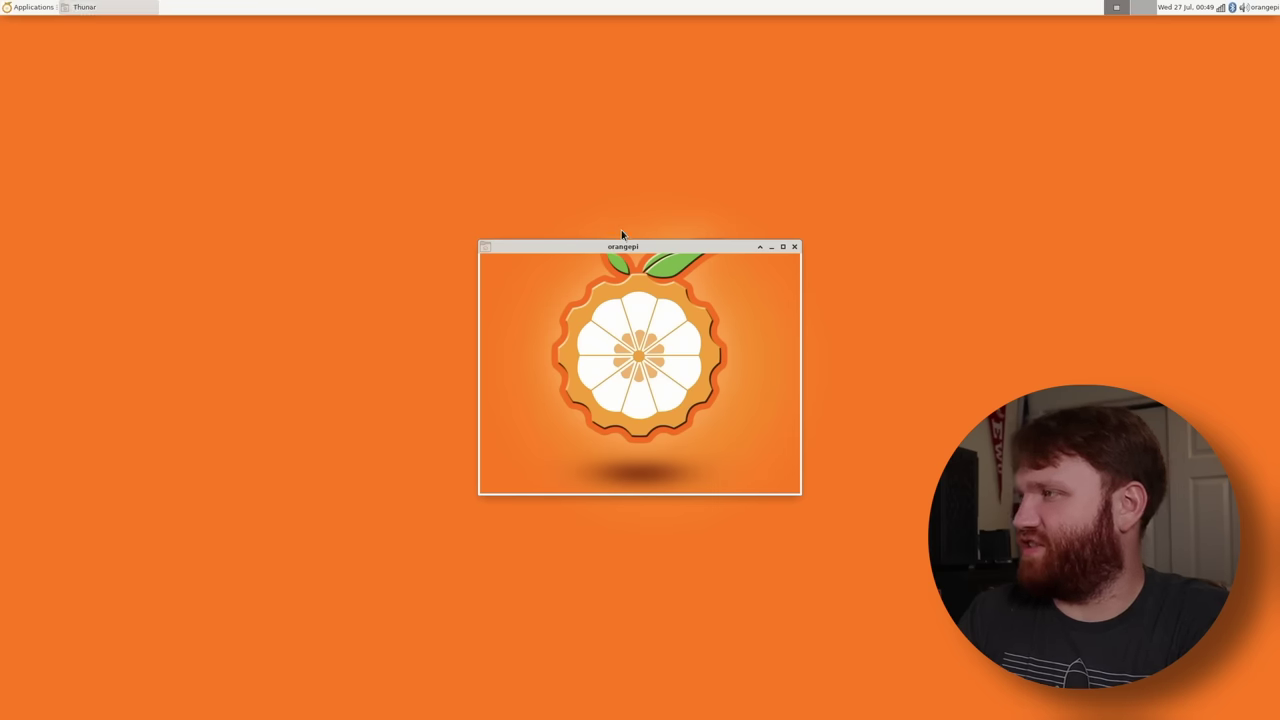
{"action": "left_click", "coordinate": [518, 410]}
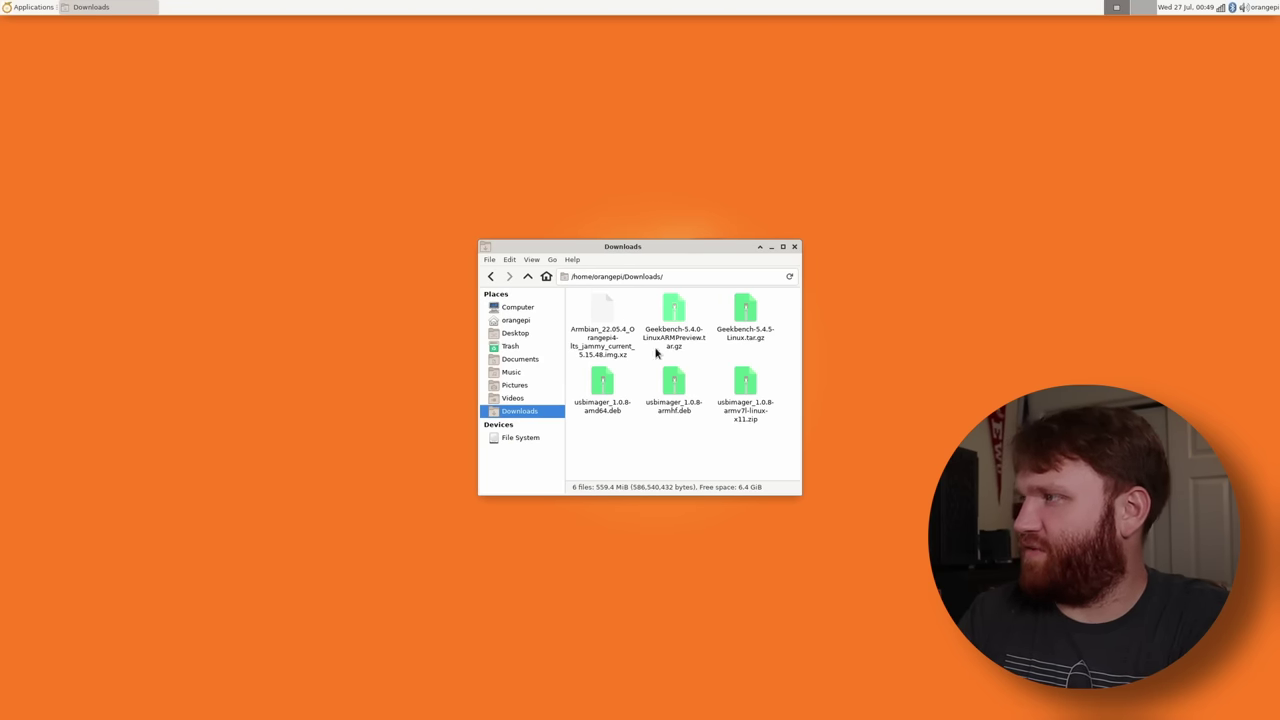
{"action": "left_click", "coordinate": [8, 8]}
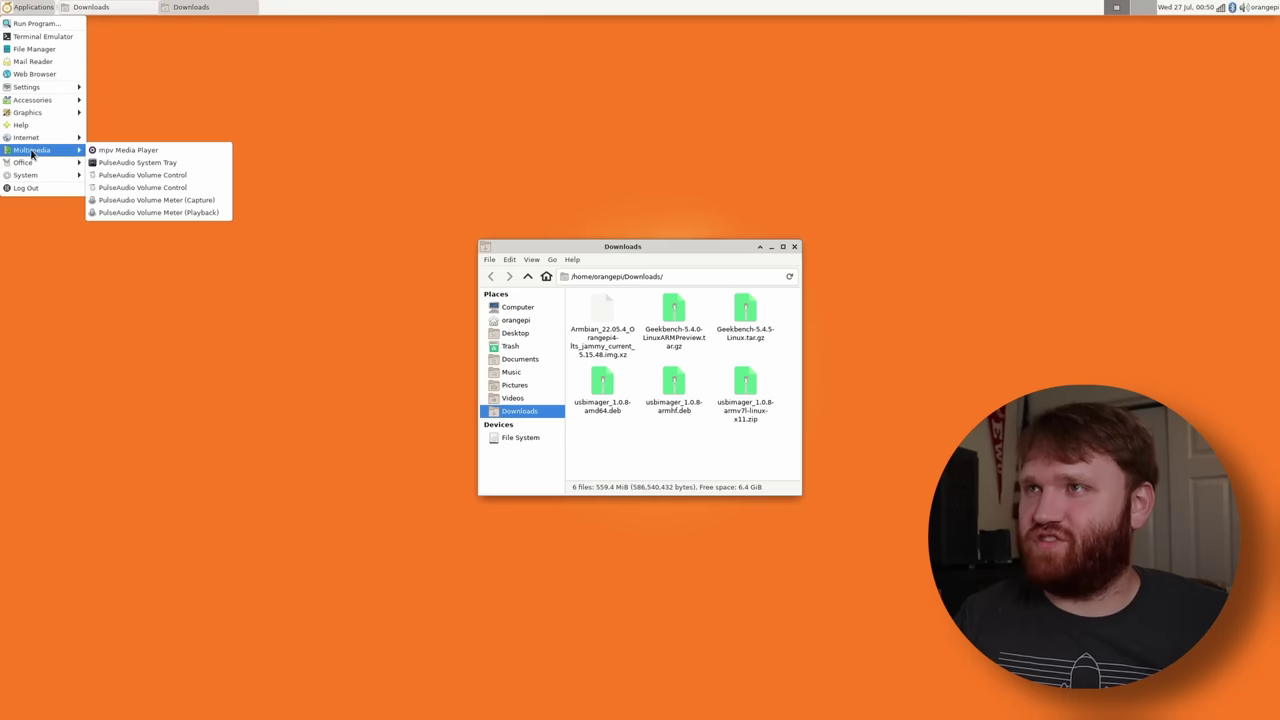
Launch GNOME Software and install File Roller, authorising with the account password.
{"action": "mouse_move", "coordinate": [40, 104]}
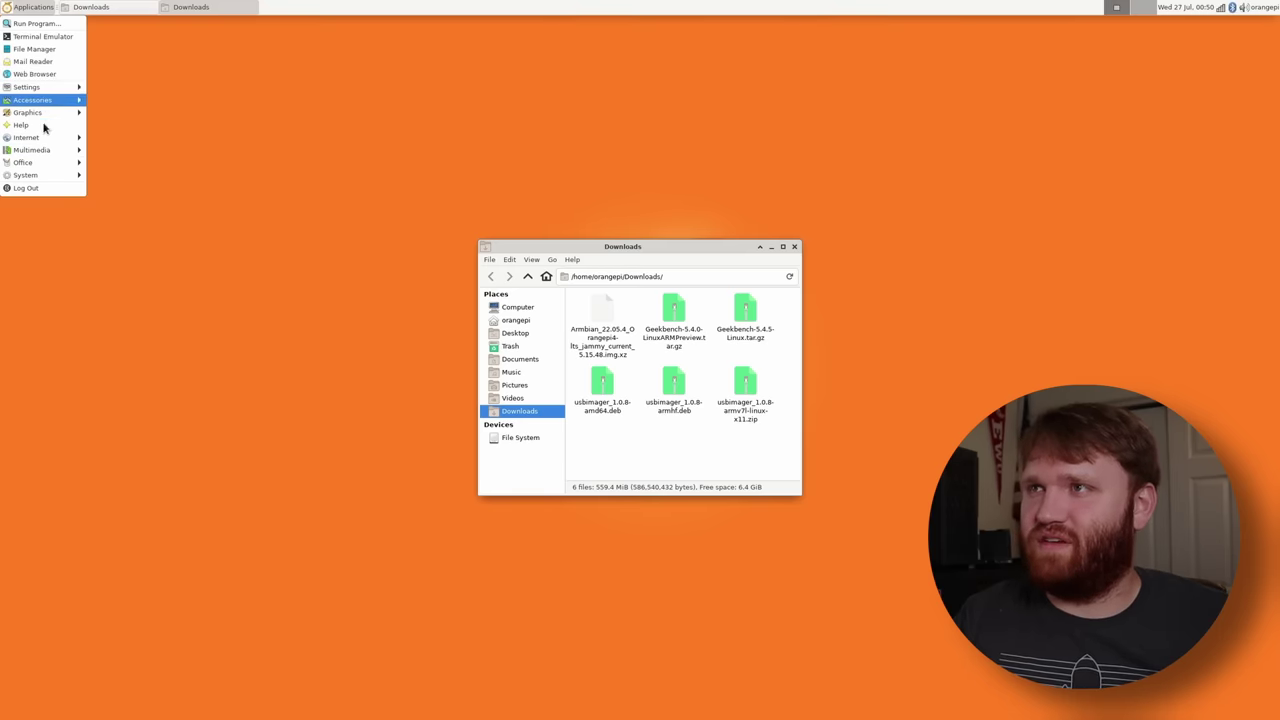
{"action": "mouse_move", "coordinate": [49, 163]}
{"action": "left_click", "coordinate": [128, 164]}
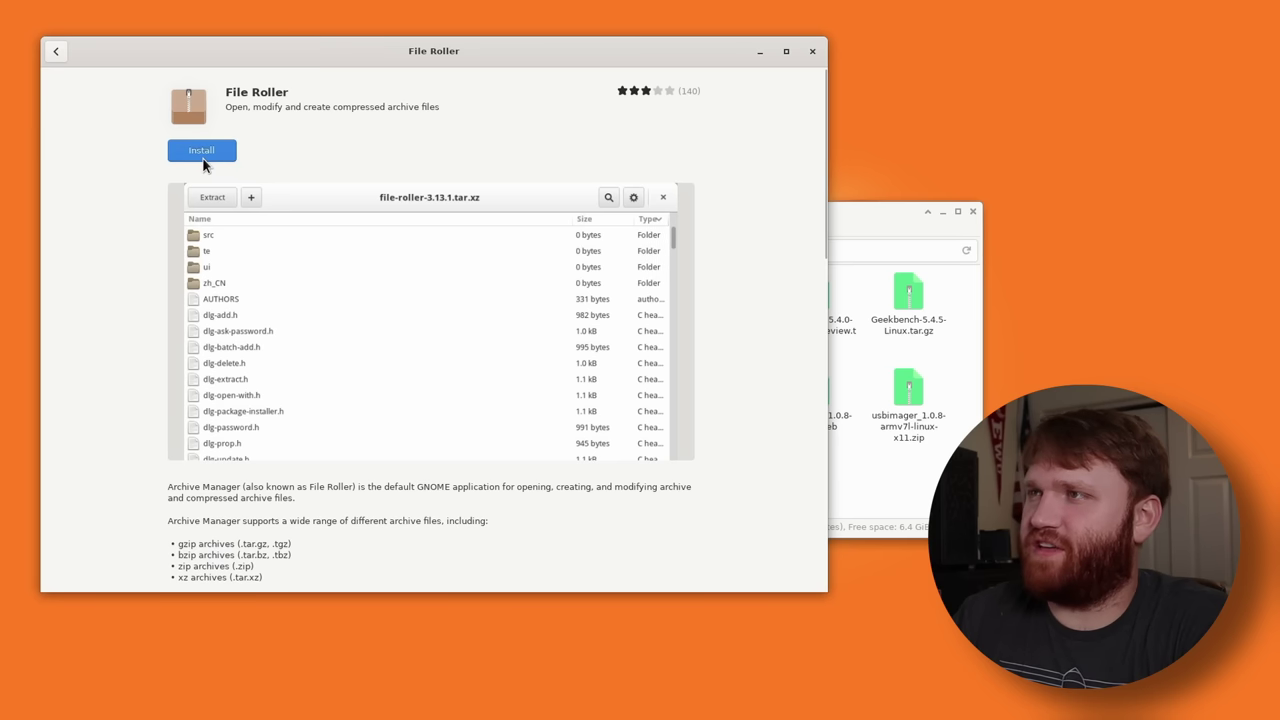
{"action": "left_click", "coordinate": [200, 152]}
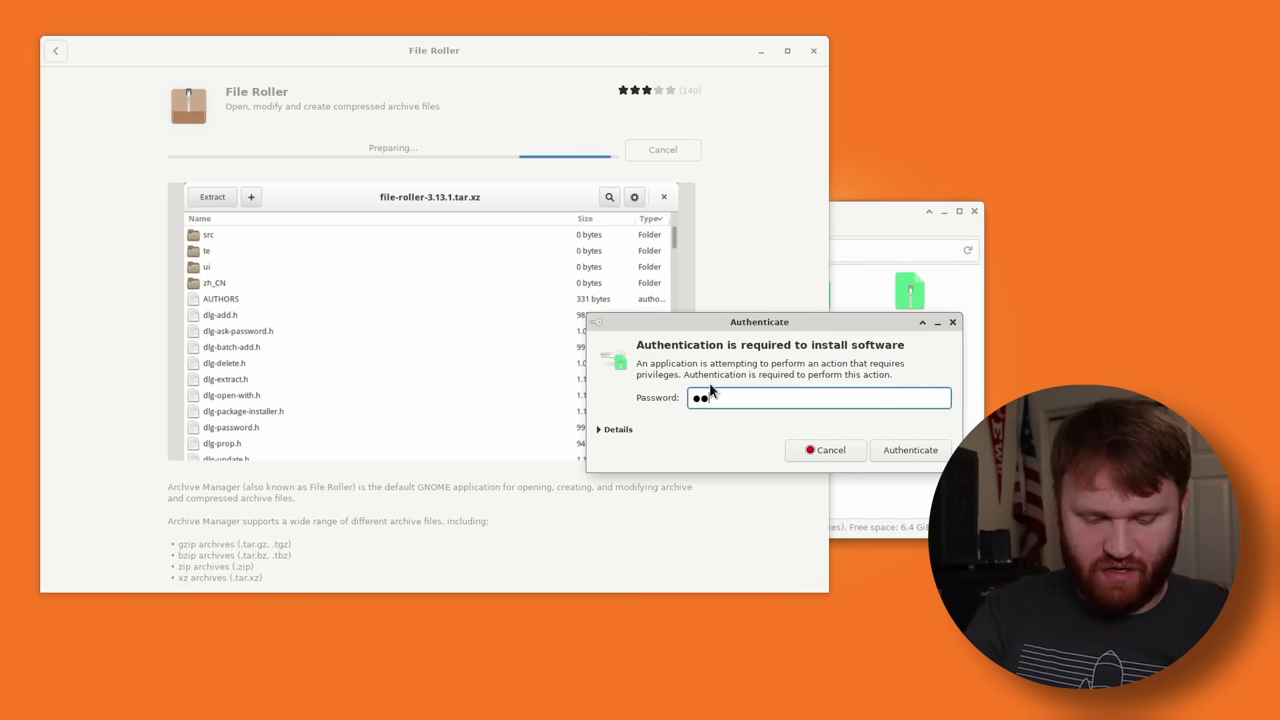
{"action": "key", "text": "Return"}
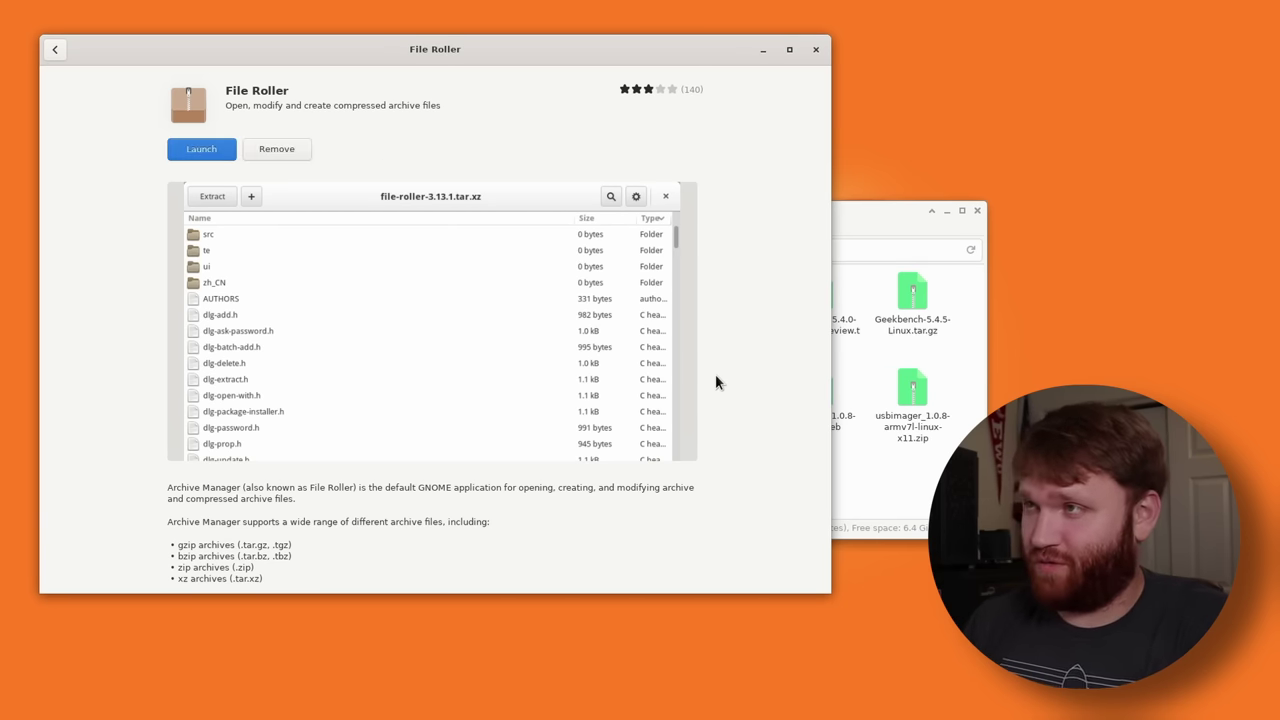
Close Software and extract the Geekbench-5.4.0-LinuxARMPreview archive to the Desktop.
{"action": "left_click", "coordinate": [710, 96]}
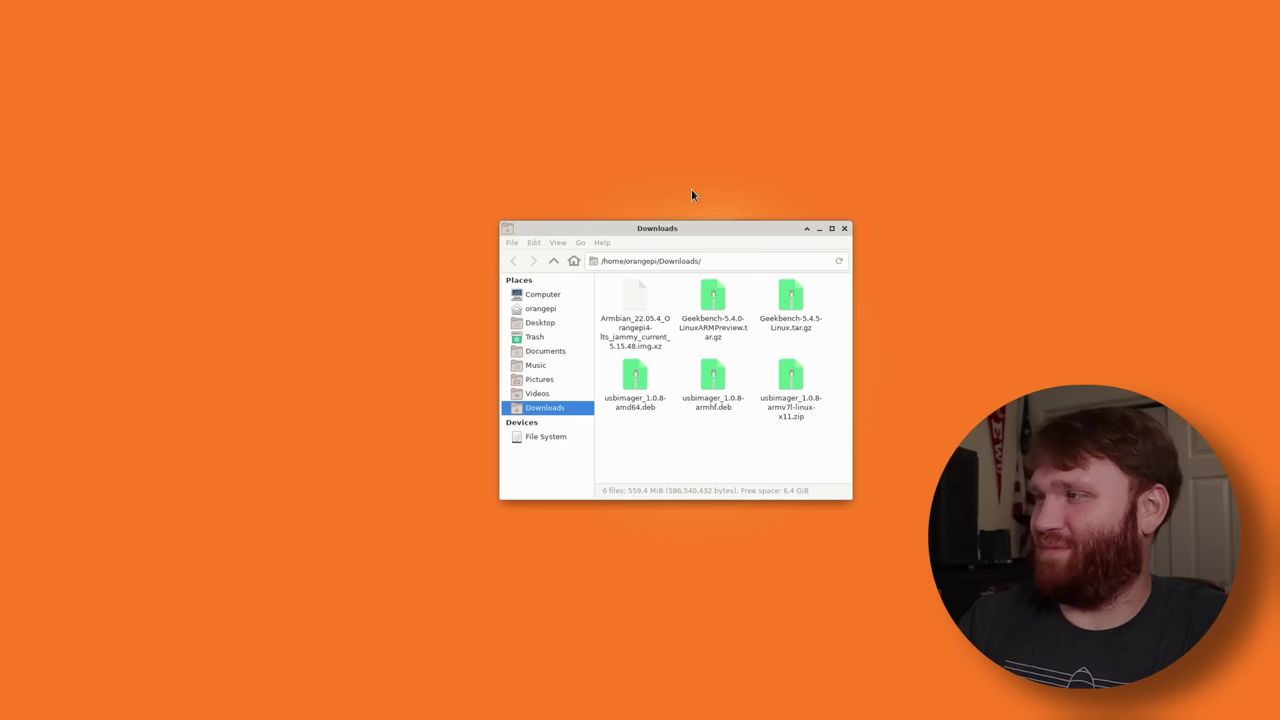
{"action": "double_click", "coordinate": [712, 304]}
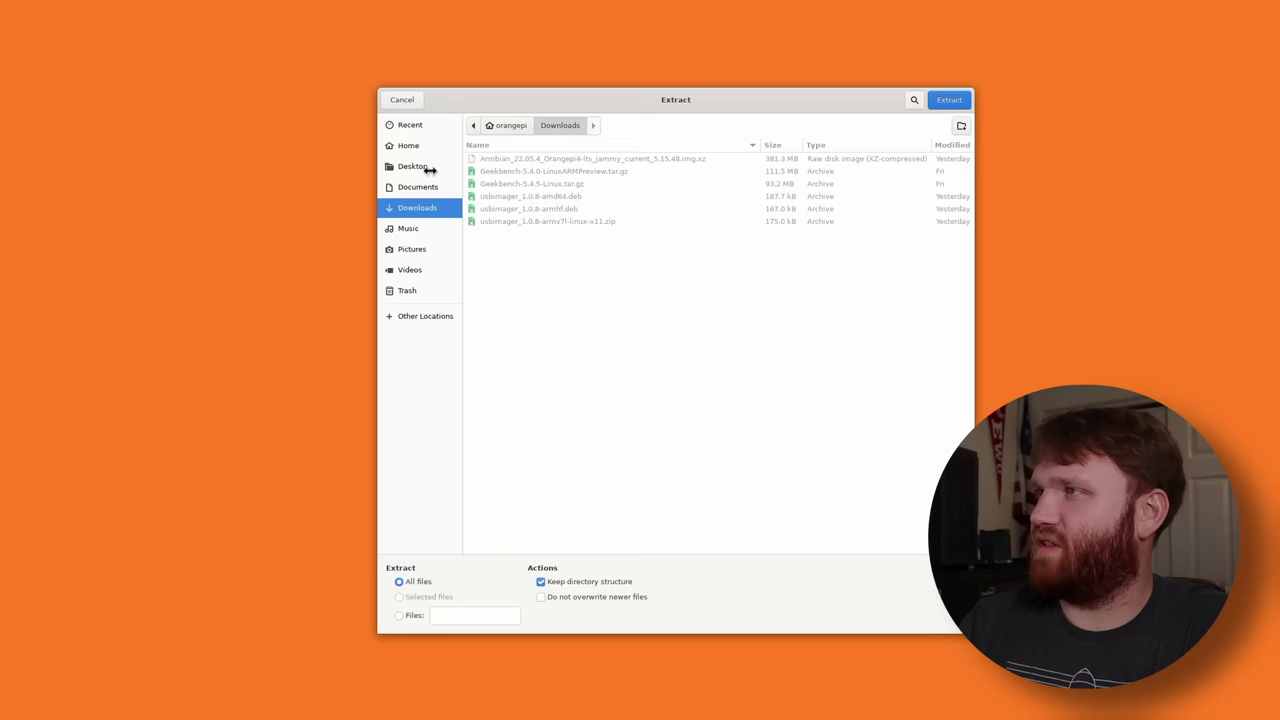
{"action": "left_click", "coordinate": [420, 166]}
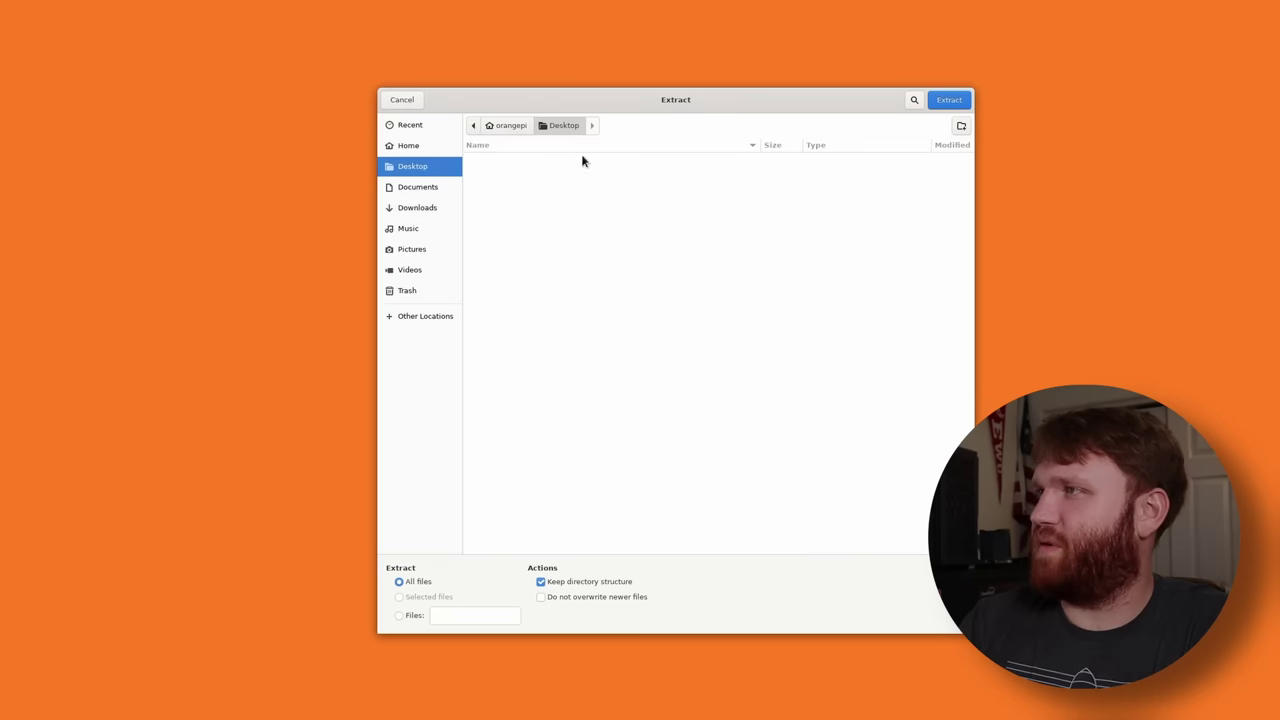
{"action": "left_click", "coordinate": [945, 100]}
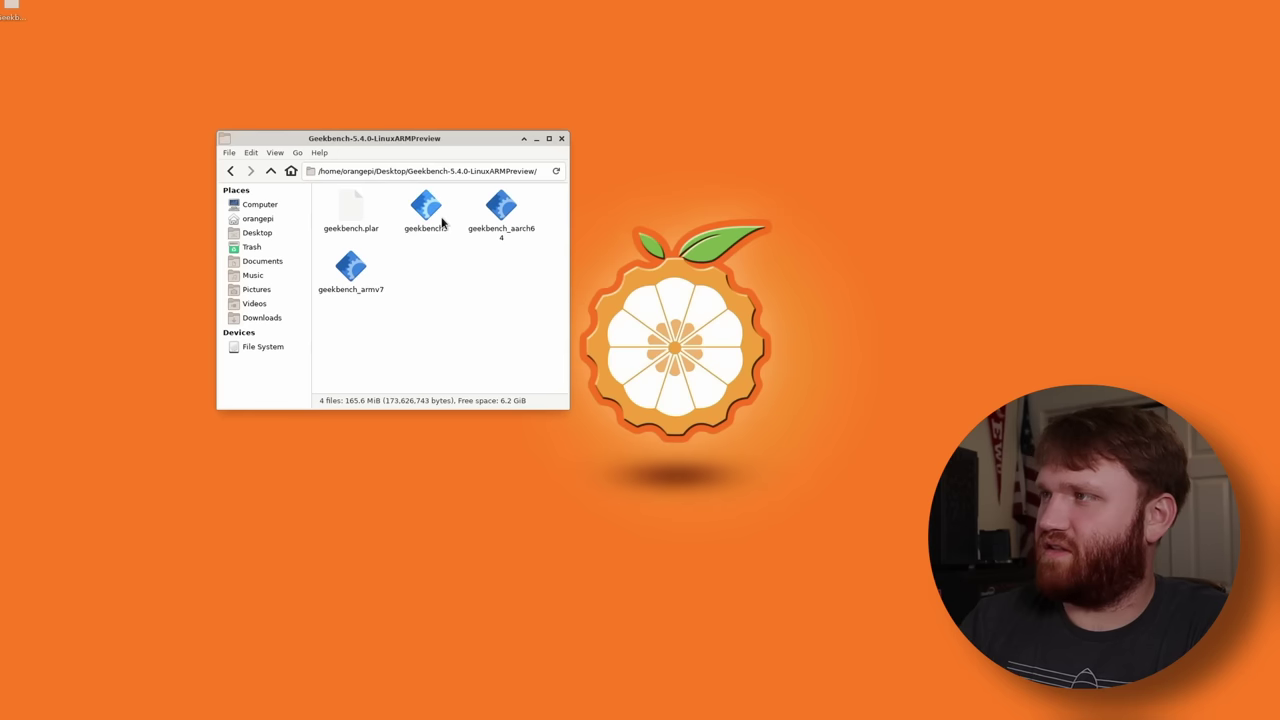
Tick 'Allow this file to run as a program' for geekbench5, then open a terminal in its folder.
{"action": "left_click", "coordinate": [442, 222]}
{"action": "right_click", "coordinate": [442, 220]}
{"action": "left_click", "coordinate": [491, 331]}
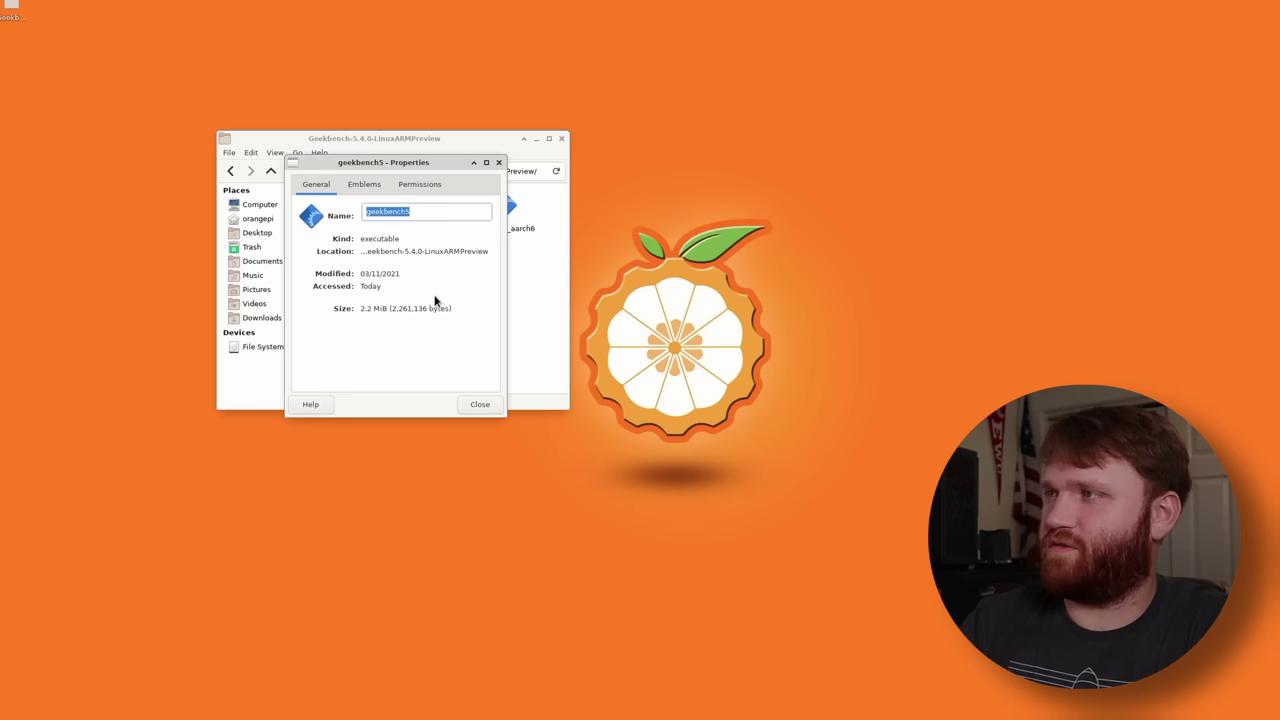
{"action": "left_click", "coordinate": [418, 184]}
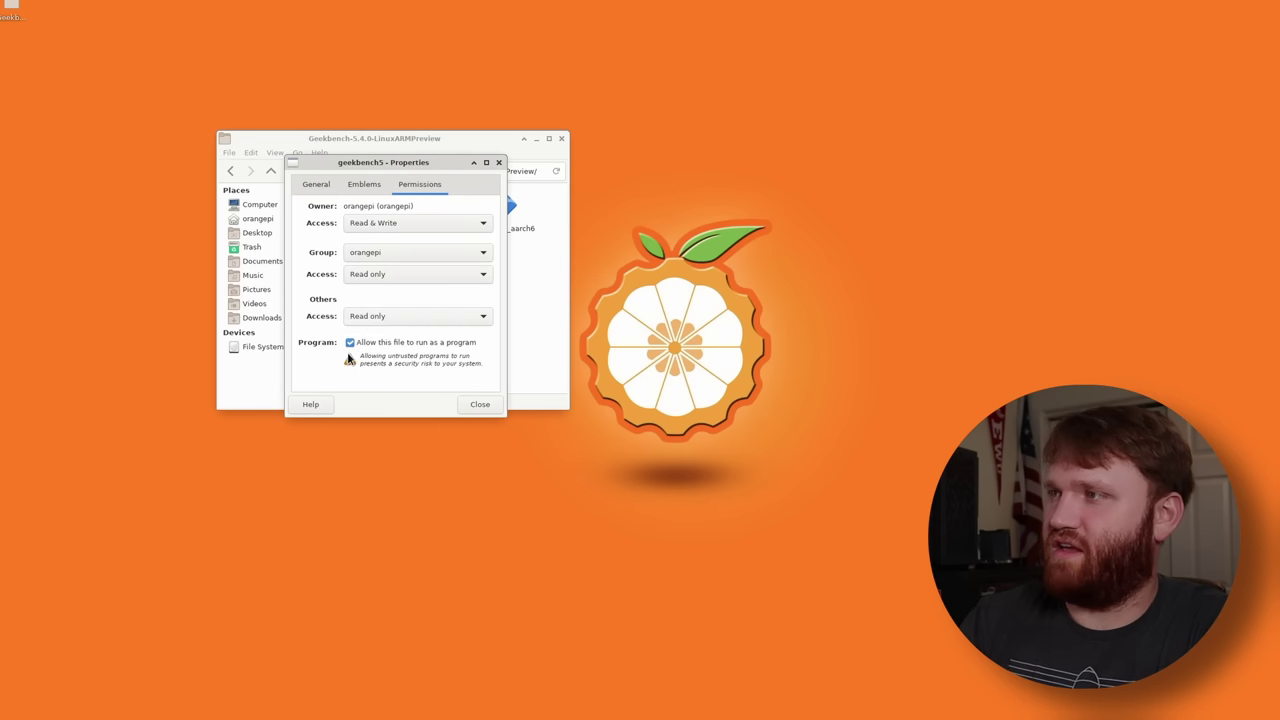
{"action": "left_click", "coordinate": [499, 162]}
{"action": "right_click", "coordinate": [447, 293]}
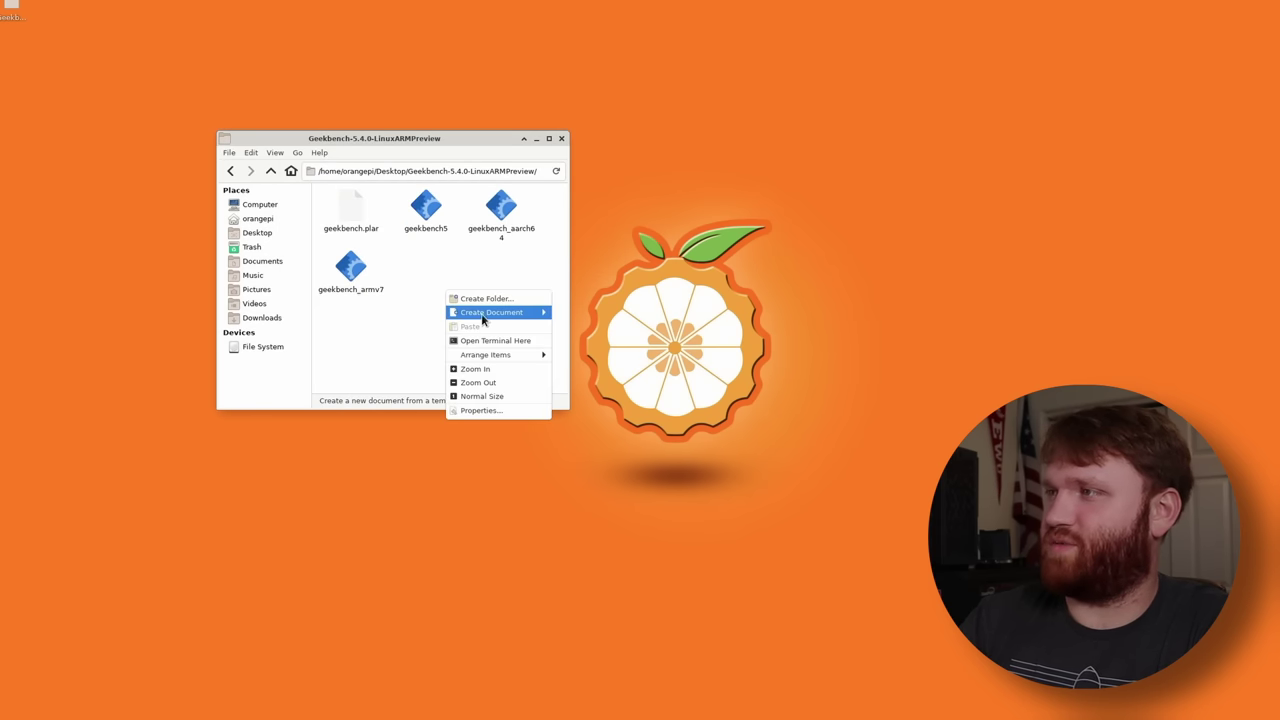
{"action": "left_click", "coordinate": [504, 341]}
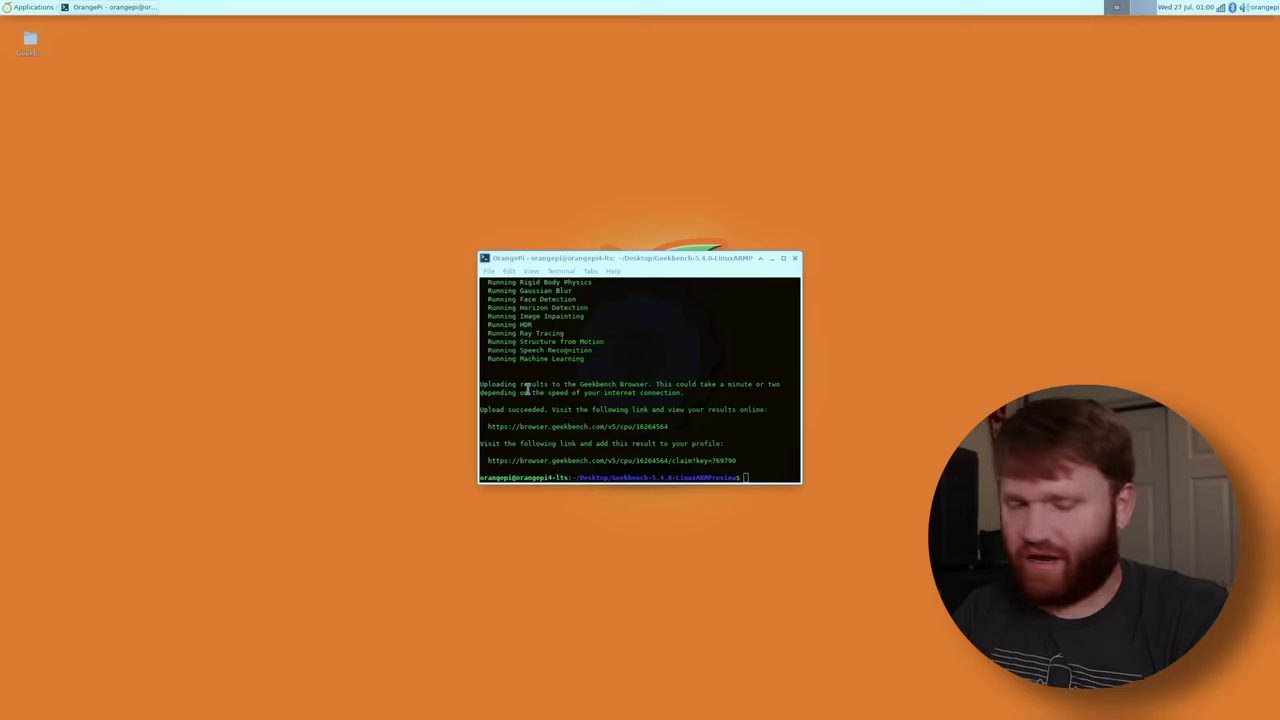
Run ./geekbench5 in the terminal and wait for the result upload links.
{"action": "left_click", "coordinate": [643, 462]}
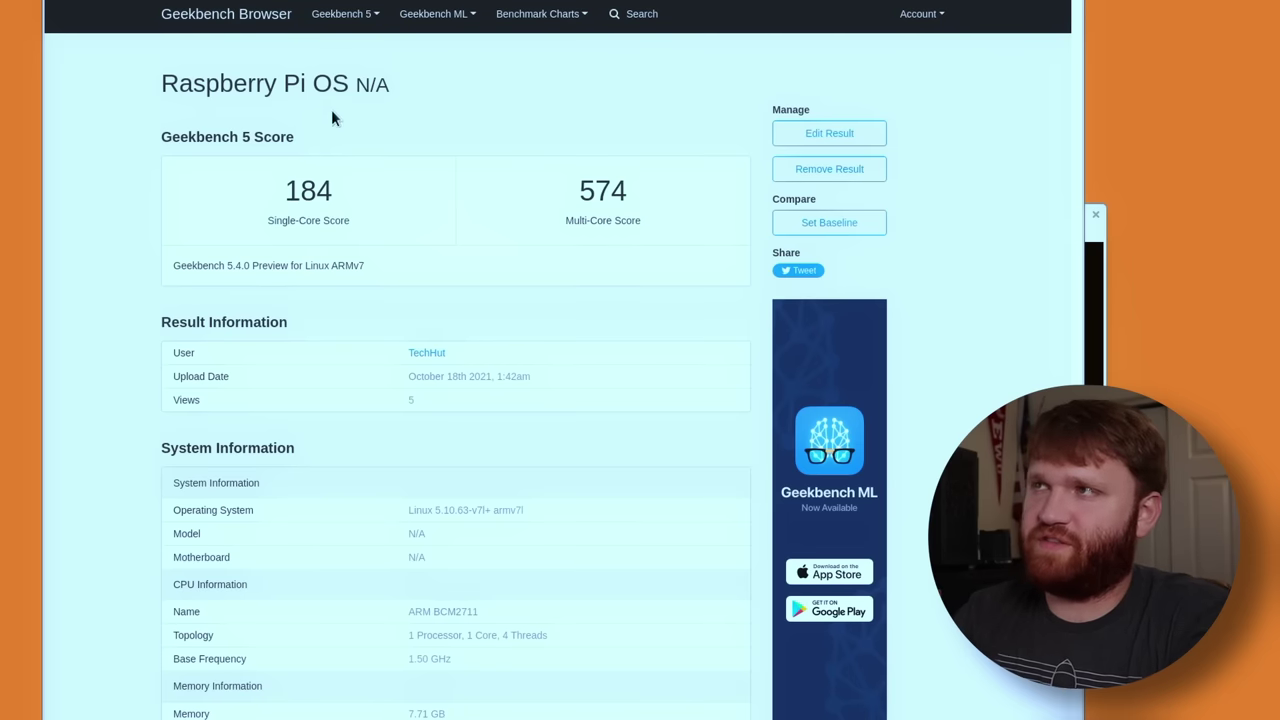
Highlight the 184 single-core and 693 multi-core scores to compare the two boards.
{"action": "left_click_drag", "start_coordinate": [336, 192], "coordinate": [281, 186]}
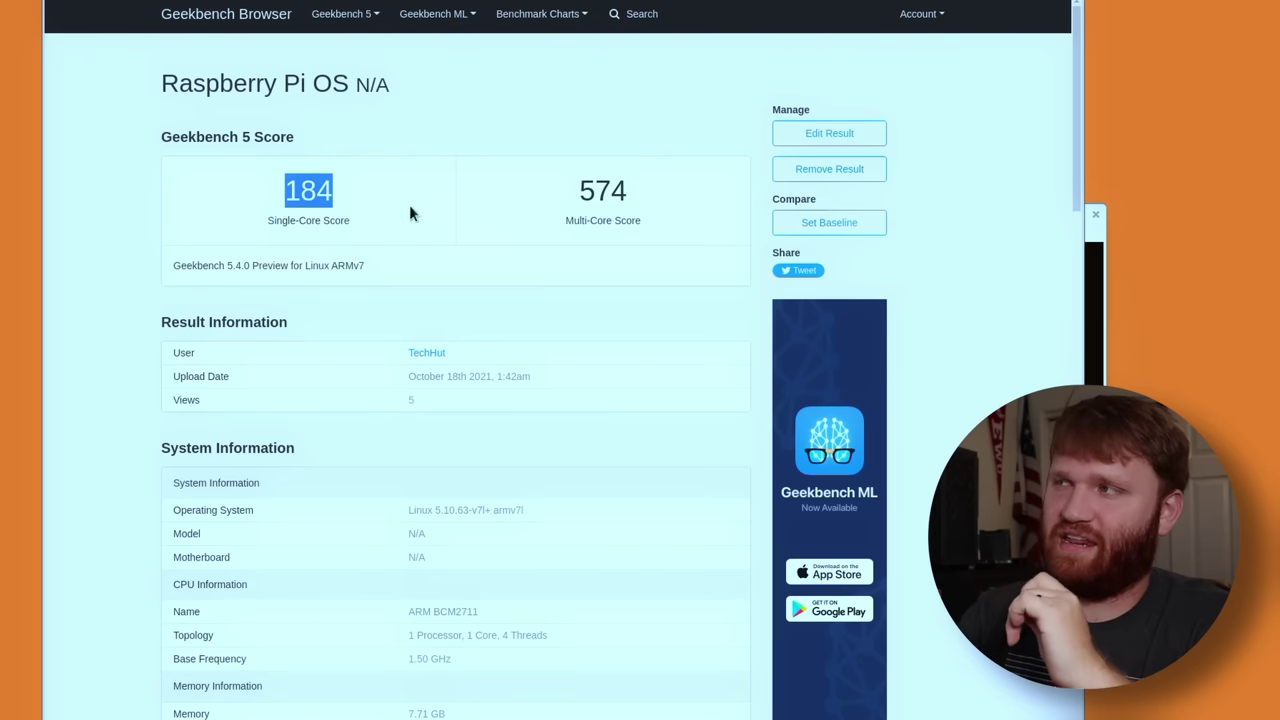
{"action": "left_click", "coordinate": [631, 207]}
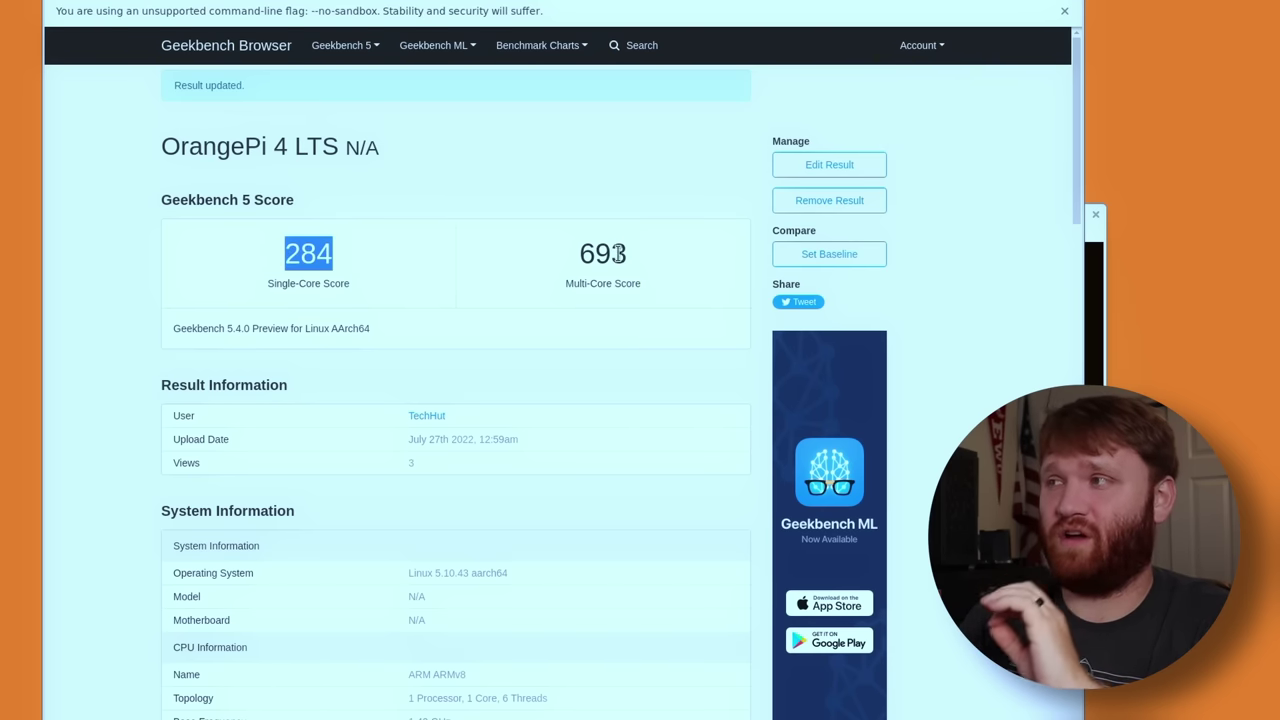
{"action": "left_click_drag", "start_coordinate": [636, 252], "coordinate": [583, 253]}
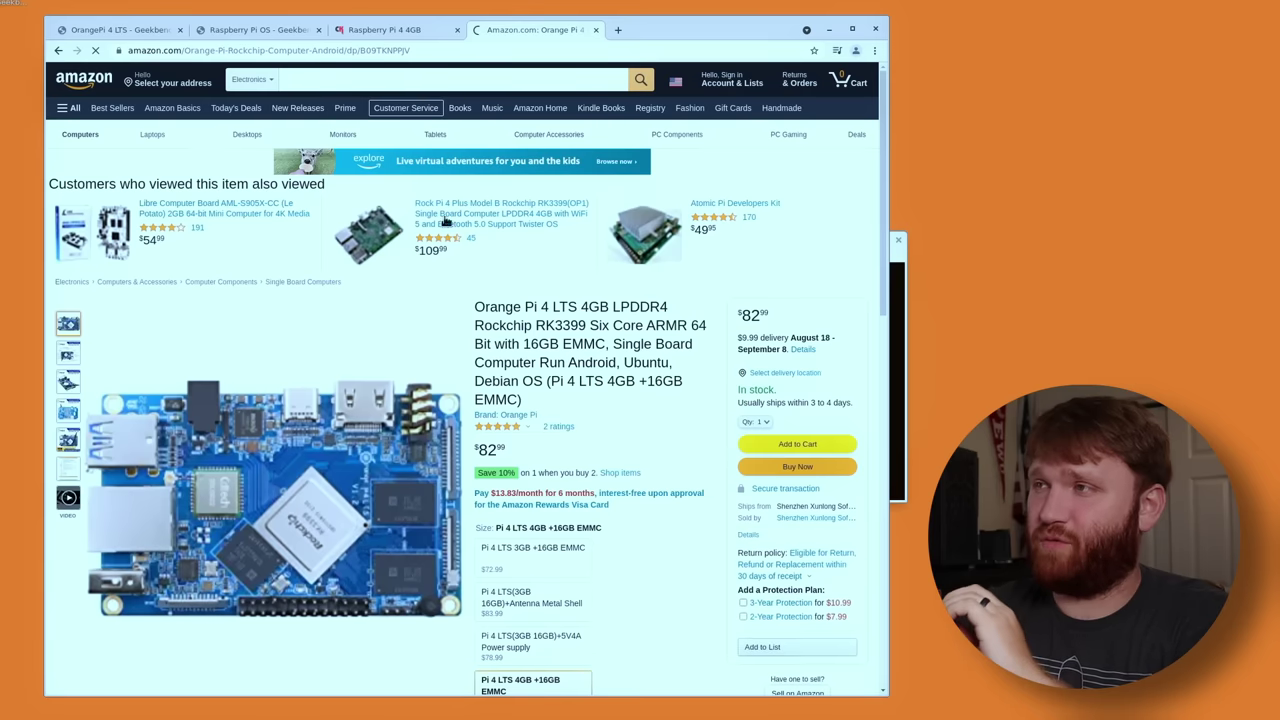
{"action": "scroll", "coordinate": [497, 364], "scroll_direction": "down", "scroll_amount": 1}
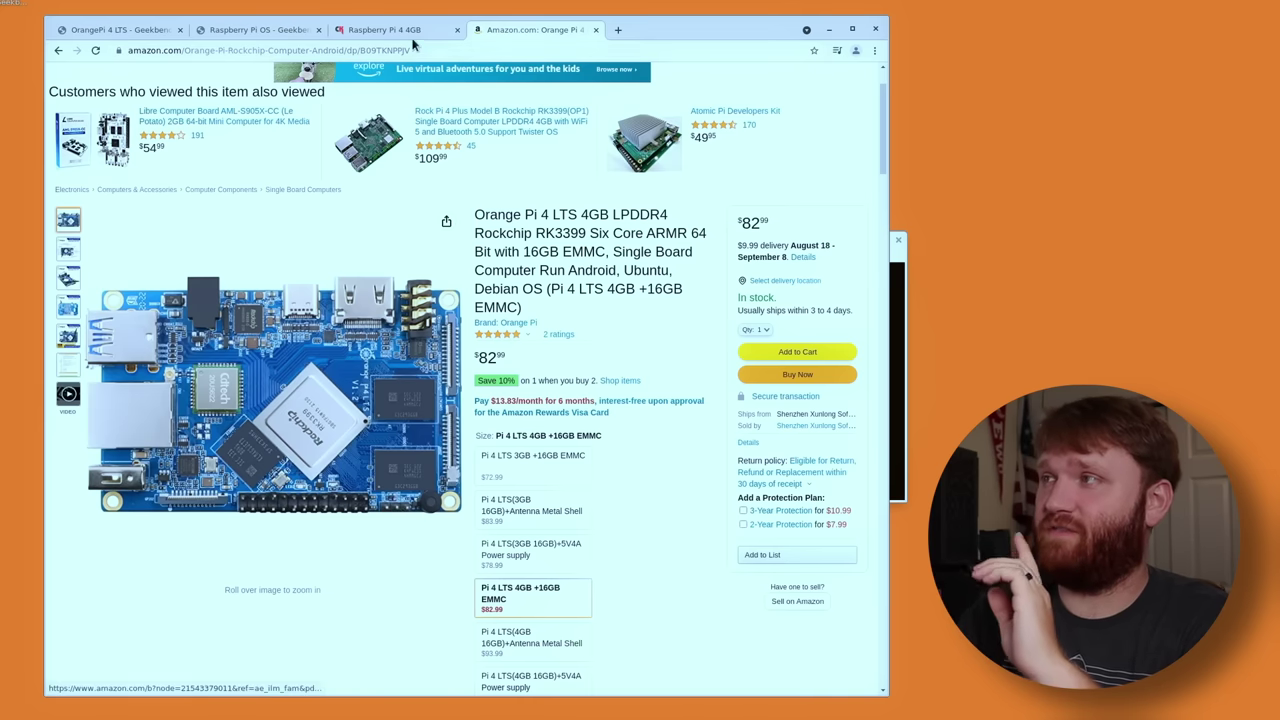
Cycle through the Geekbench, Amazon and CanaKit tabs, ending on CanaKit's Raspberry Pi 4 4GB page.
{"action": "left_click", "coordinate": [413, 30]}
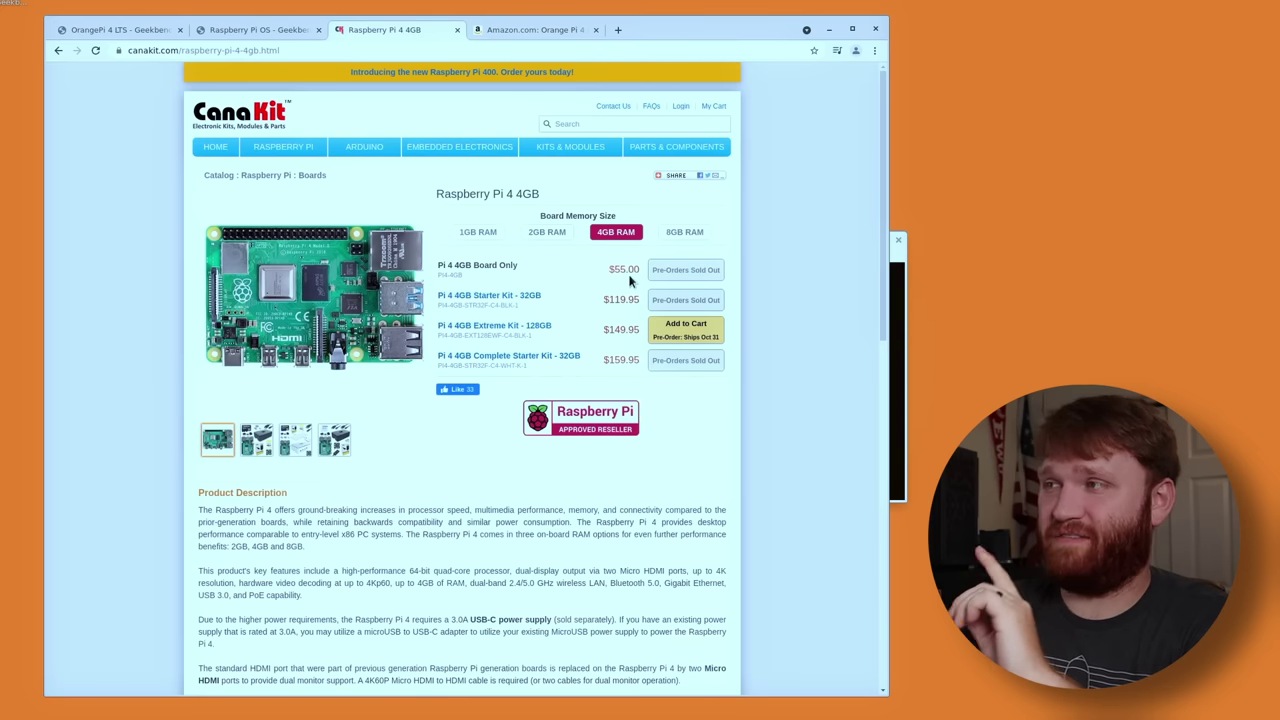
{"action": "left_click", "coordinate": [547, 30]}
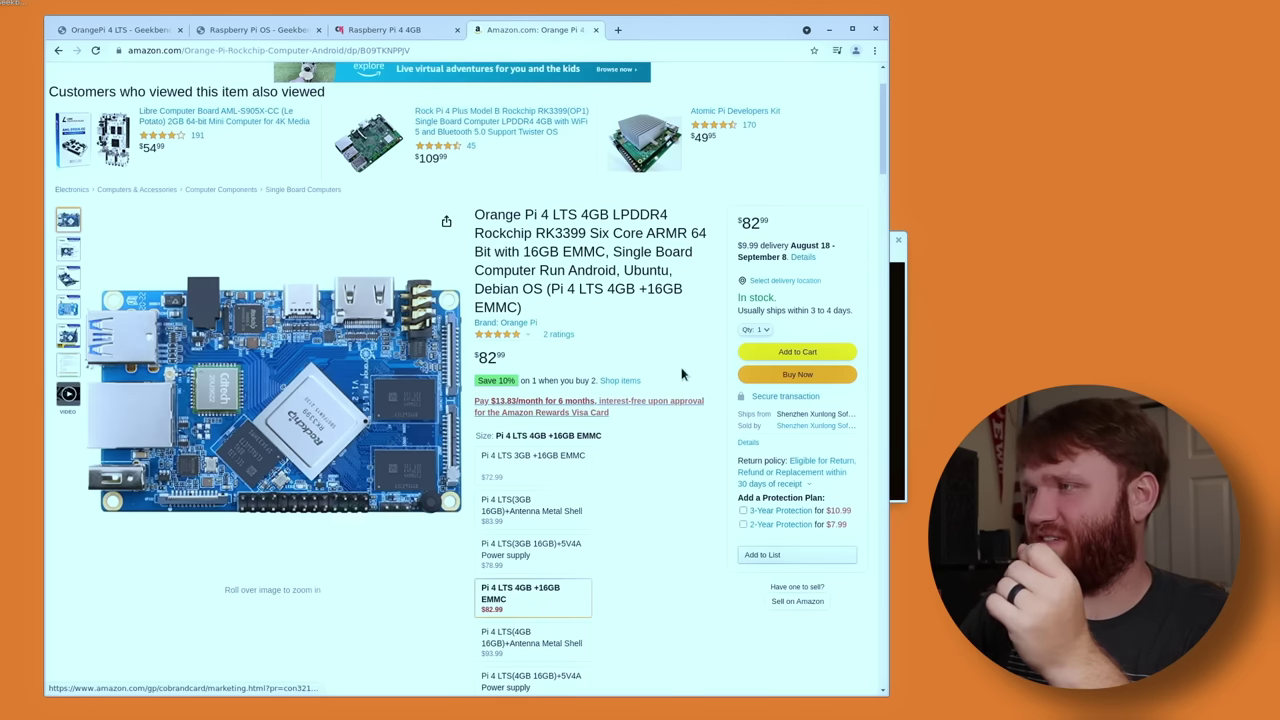
{"action": "left_click", "coordinate": [257, 30]}
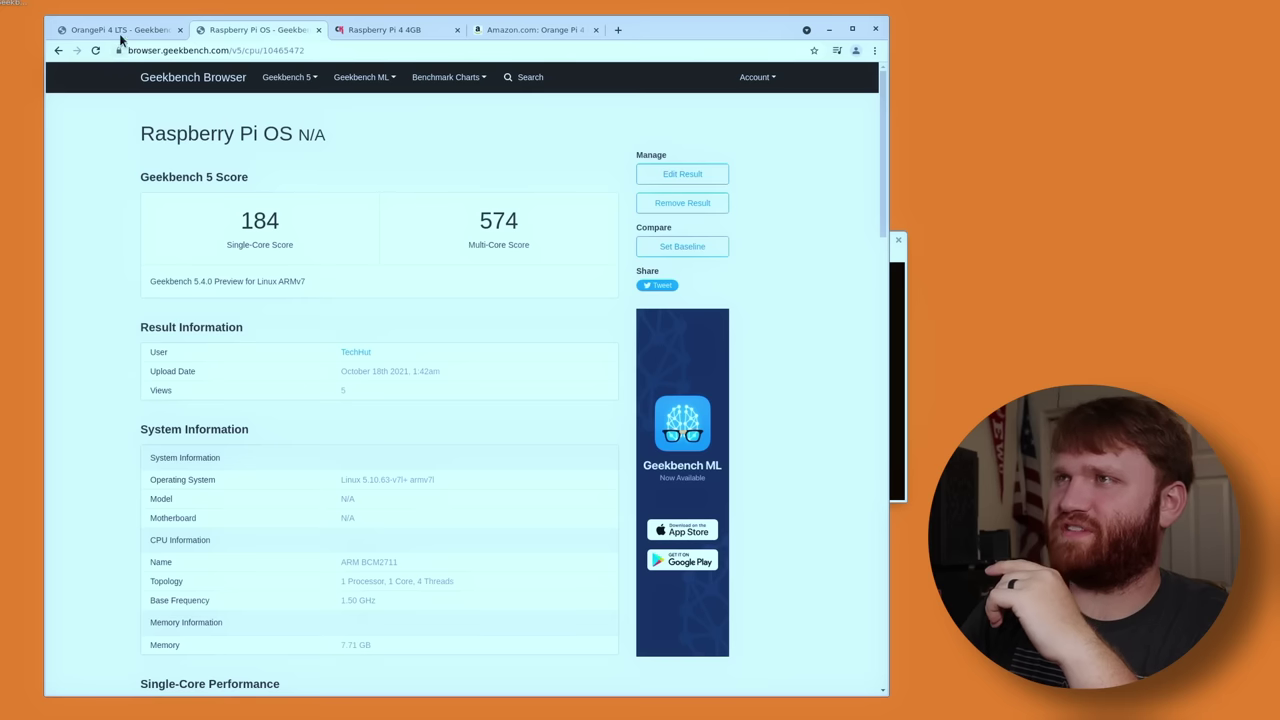
{"action": "left_click", "coordinate": [119, 30]}
{"action": "left_click", "coordinate": [260, 30]}
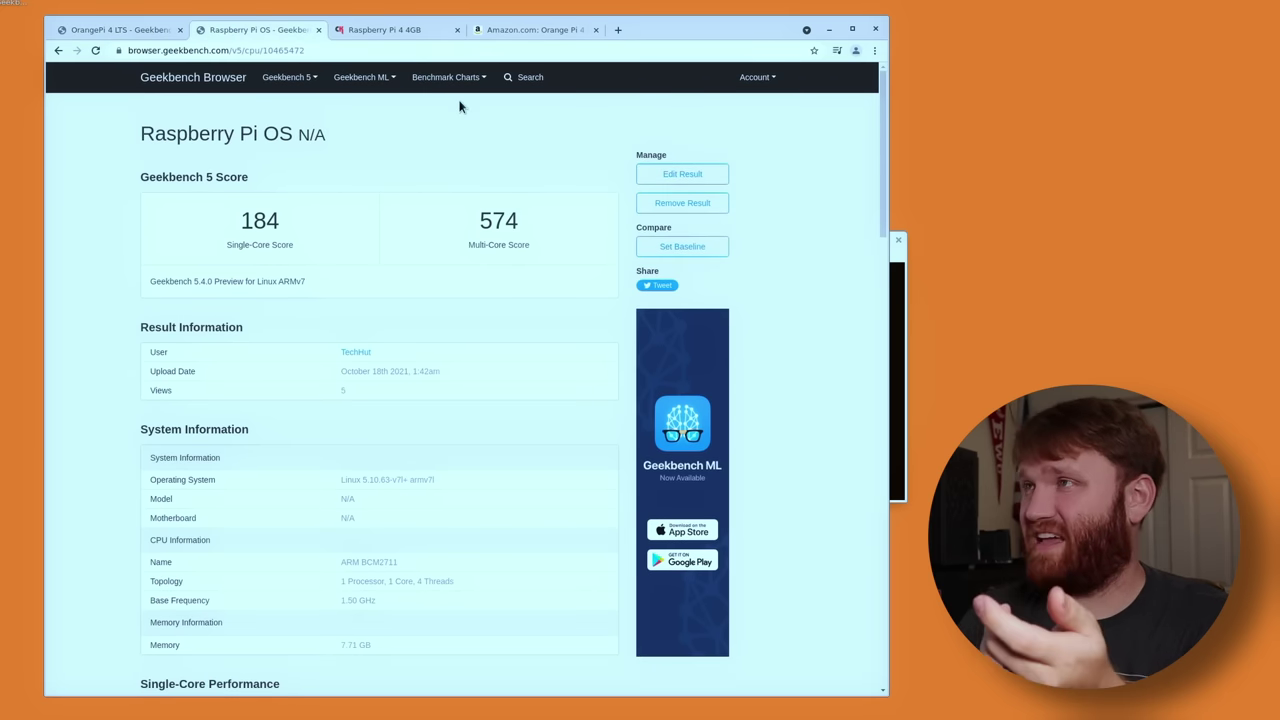
{"action": "left_click", "coordinate": [428, 31]}
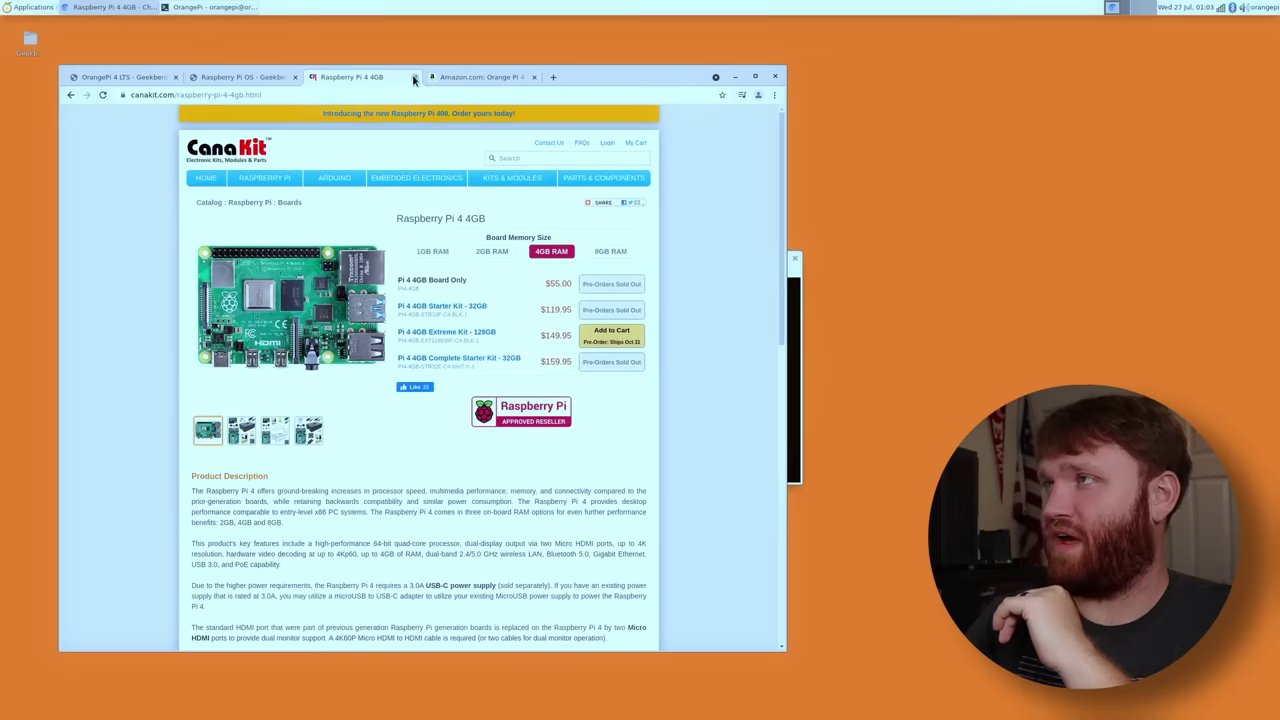
Close the CanaKit and Amazon Orange Pi pages, then bring up the Log Out options.
{"action": "left_click", "coordinate": [415, 78]}
{"action": "left_click", "coordinate": [415, 78]}
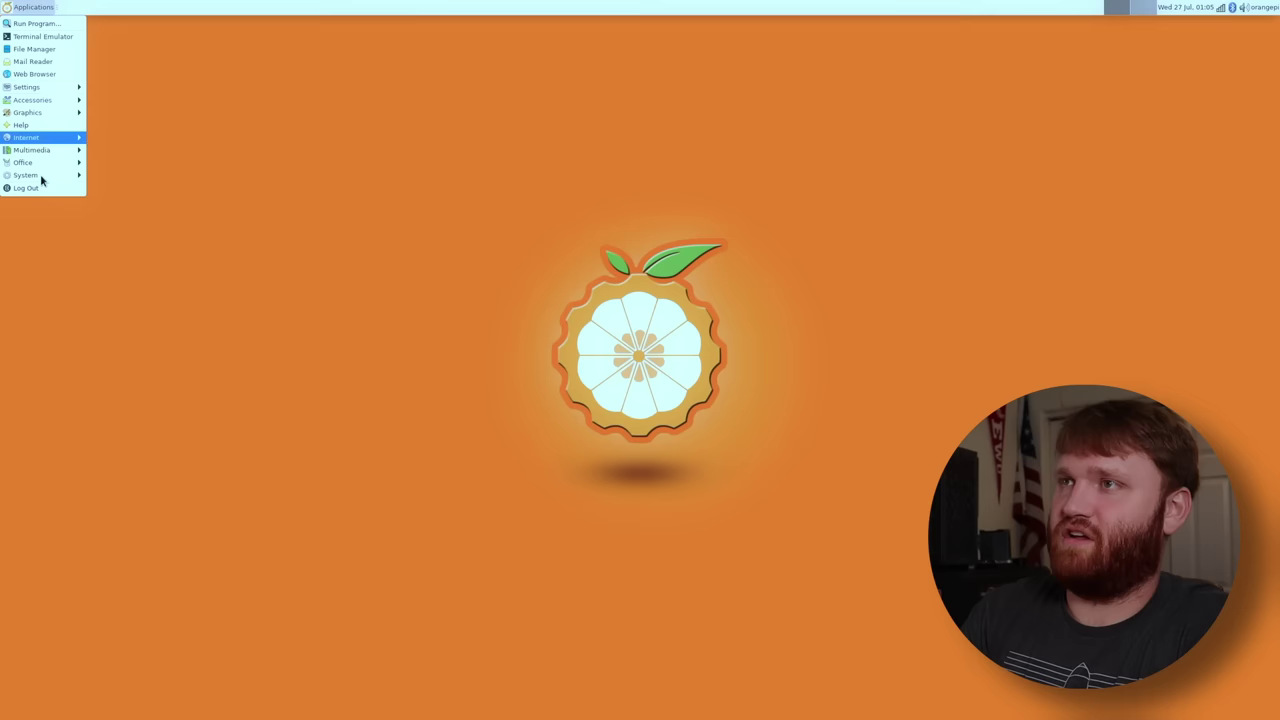
{"action": "left_click", "coordinate": [30, 188]}
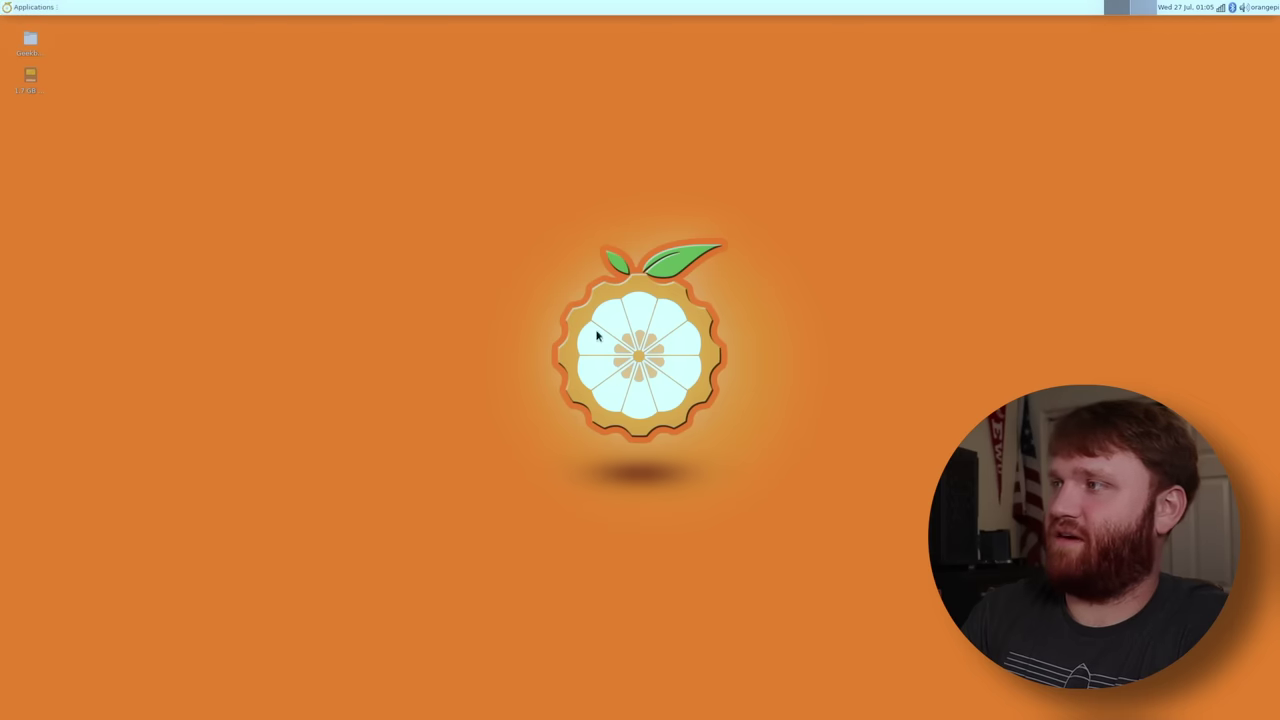
Restart into the Armbian first-boot console, then set and confirm a new root password.
{"action": "left_click", "coordinate": [639, 335]}
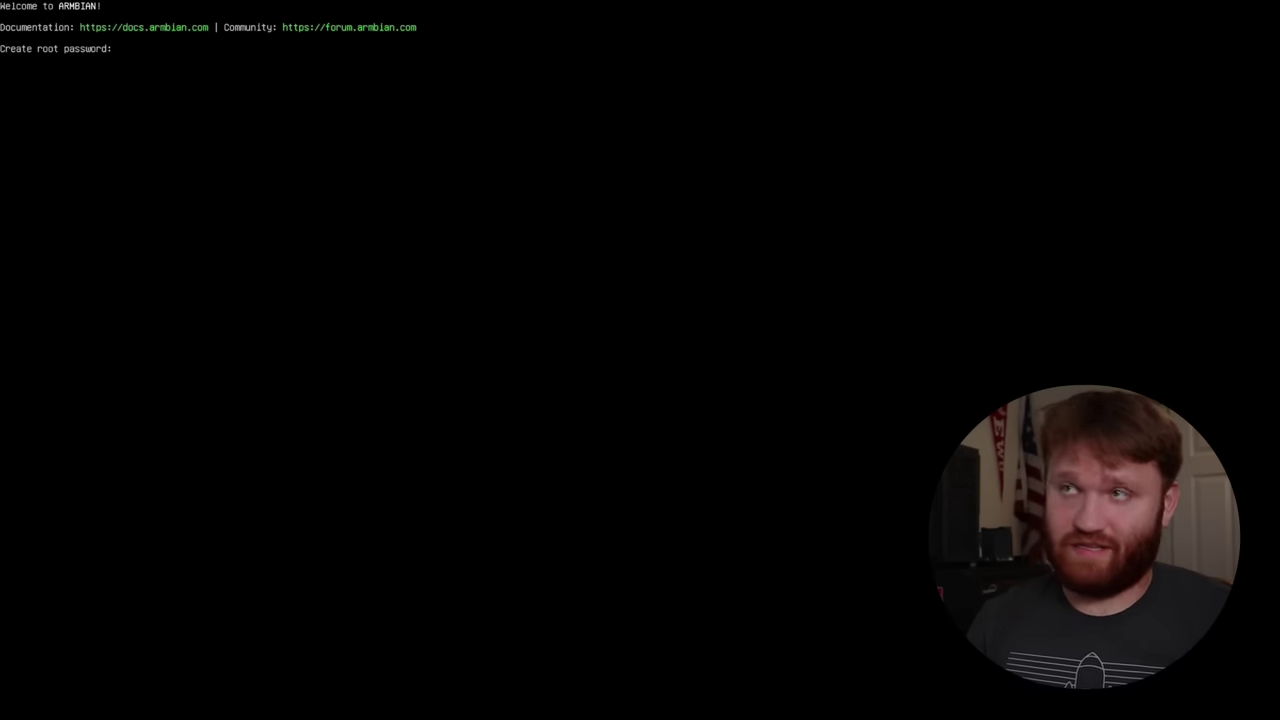
{"action": "type", "text": "******"}
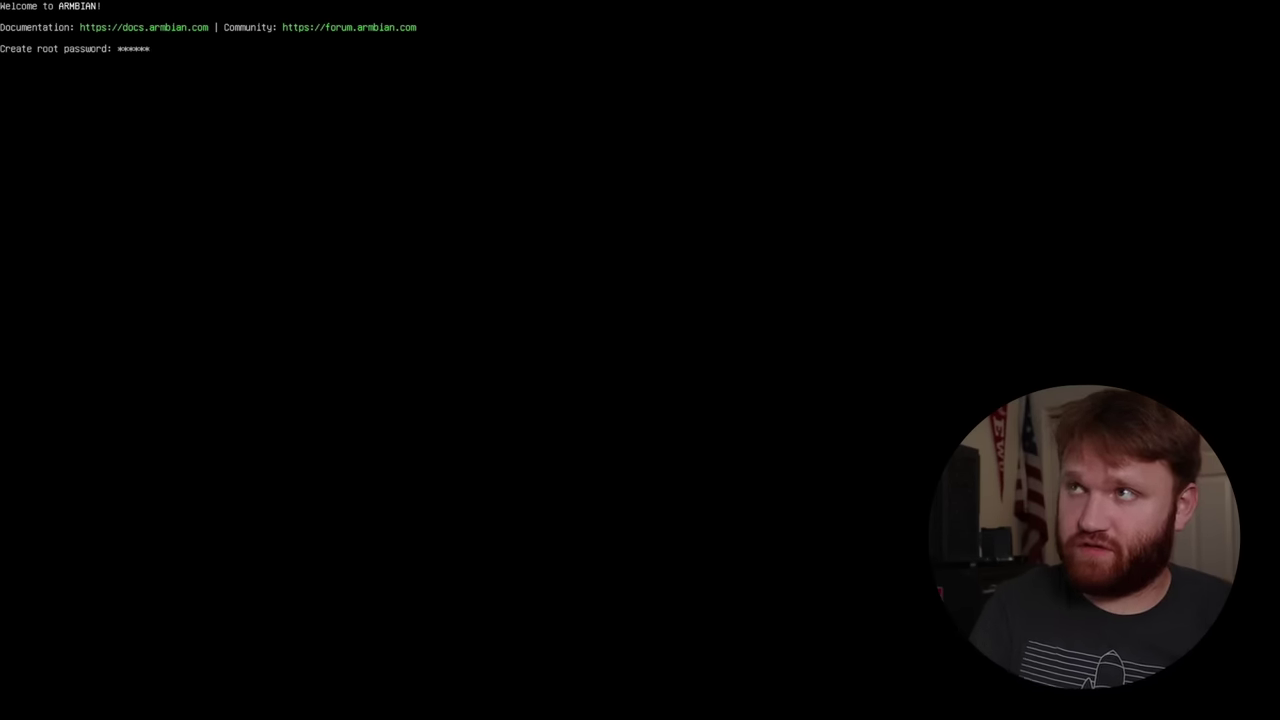
{"action": "key", "text": "BackSpace"}
{"action": "key", "text": "BackSpace"}
{"action": "key", "text": "BackSpace"}
{"action": "key", "text": "BackSpace"}
{"action": "type", "text": "**********"}
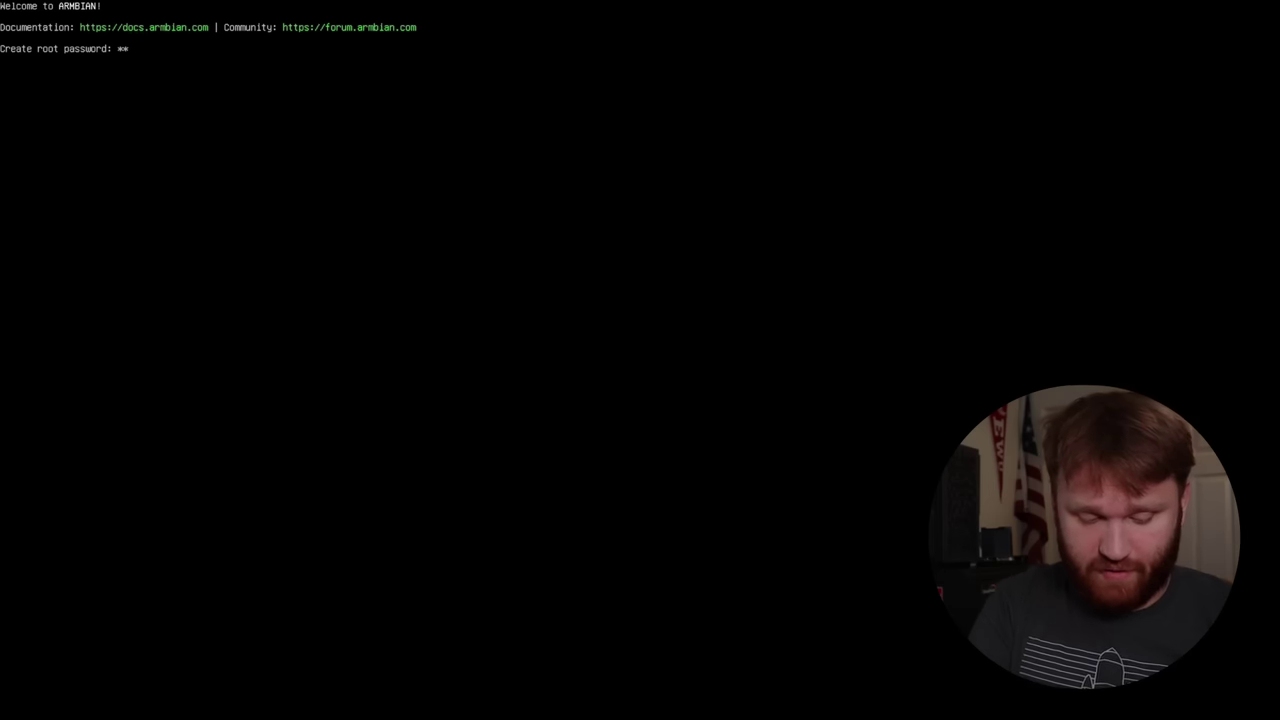
{"action": "key", "text": "Return"}
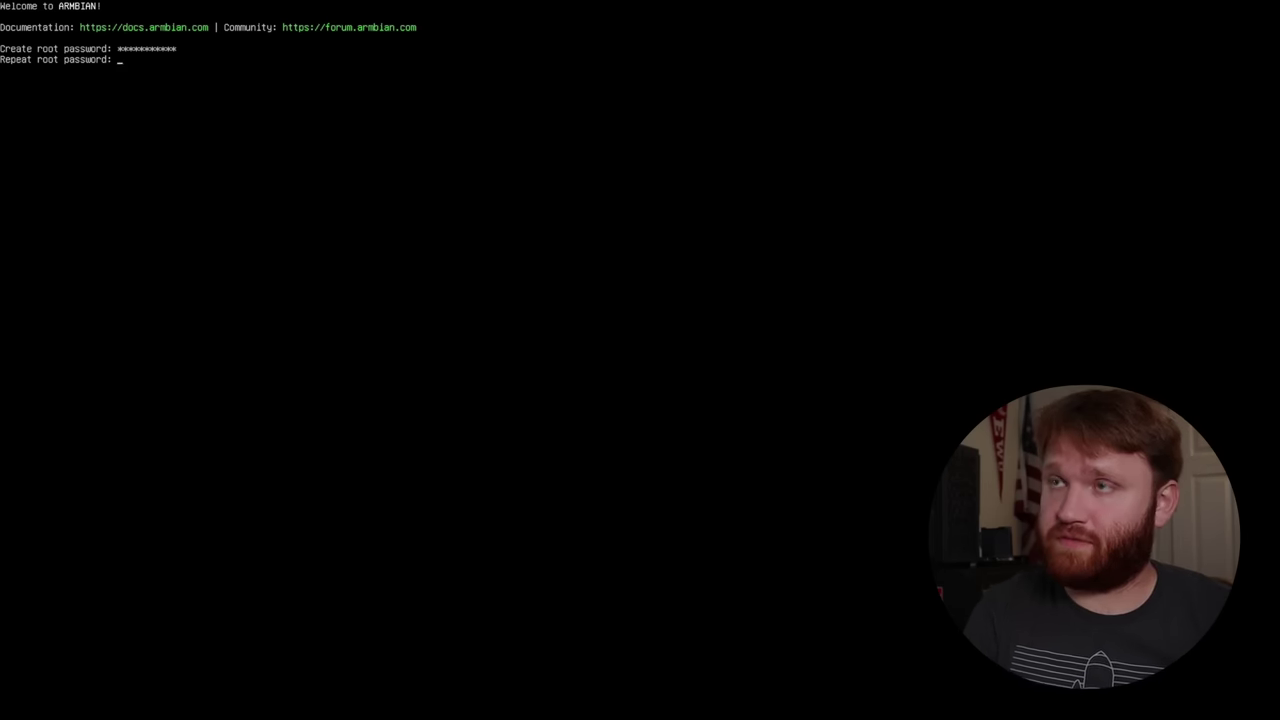
{"action": "type", "text": "***********"}
{"action": "key", "text": "Return"}
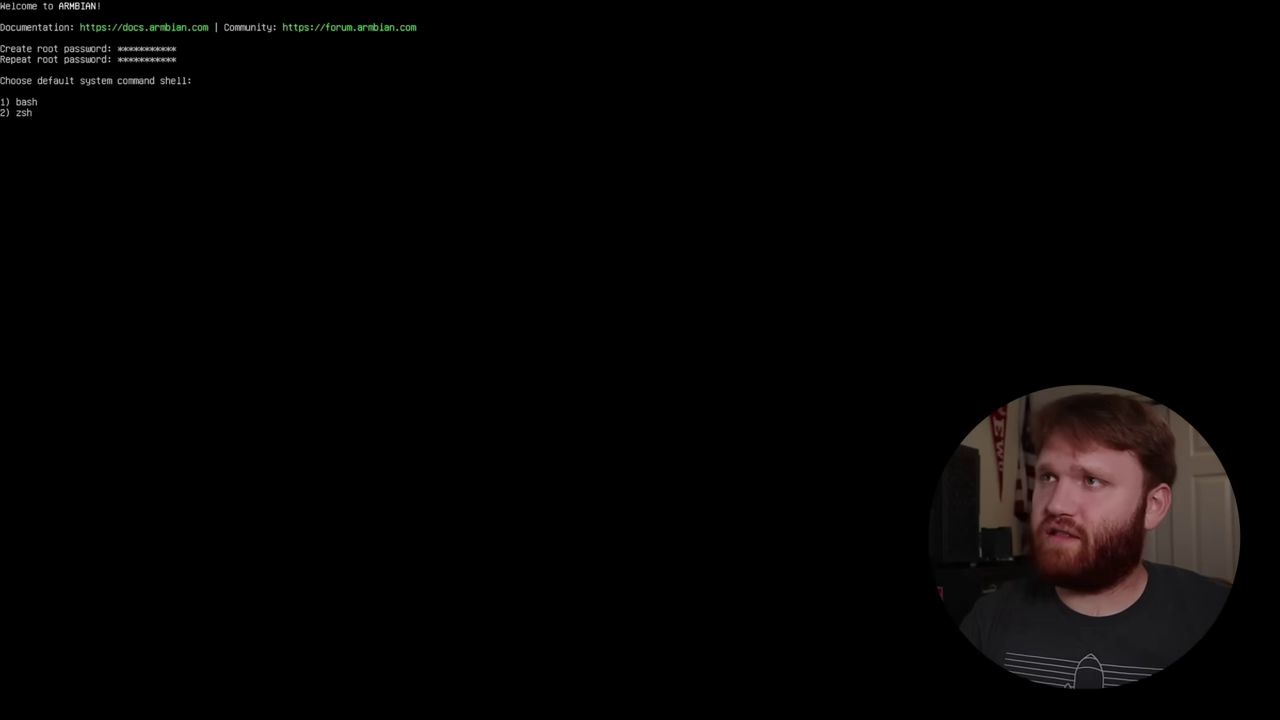
Choose zsh (option 2) as the default shell and create a user with username, password and real name.
{"action": "key", "text": "2"}
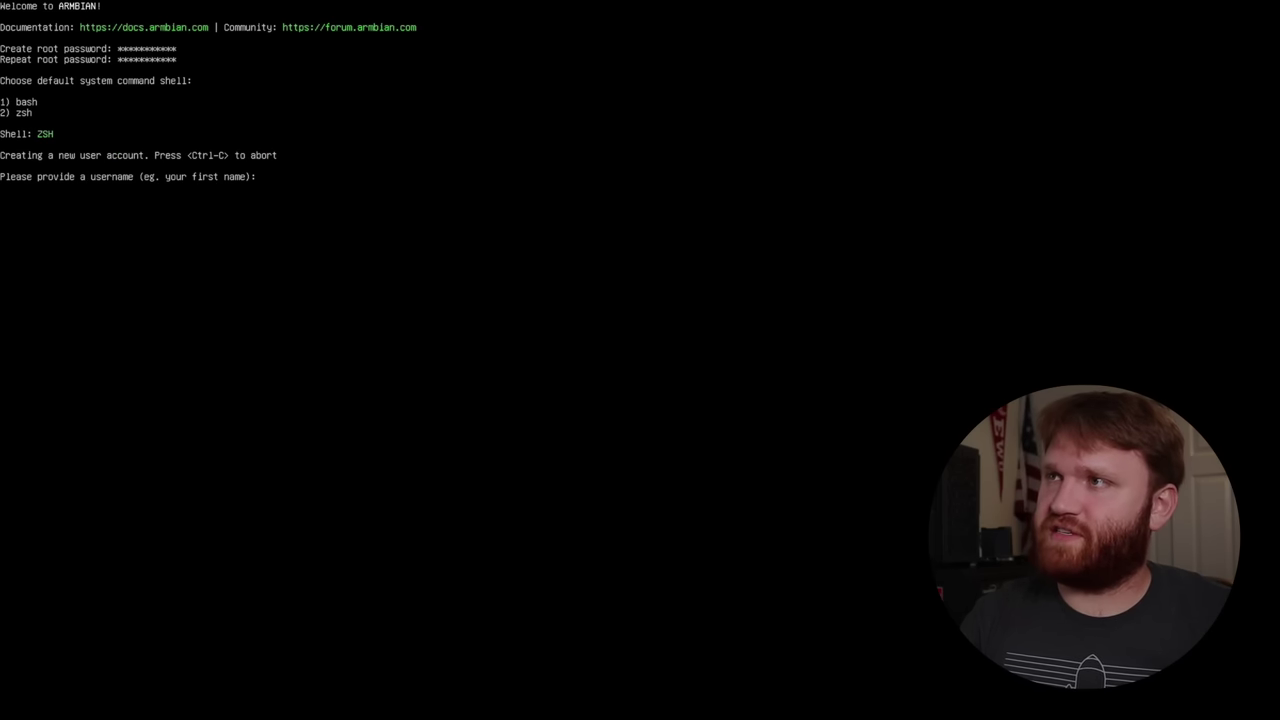
{"action": "type", "text": "brandon"}
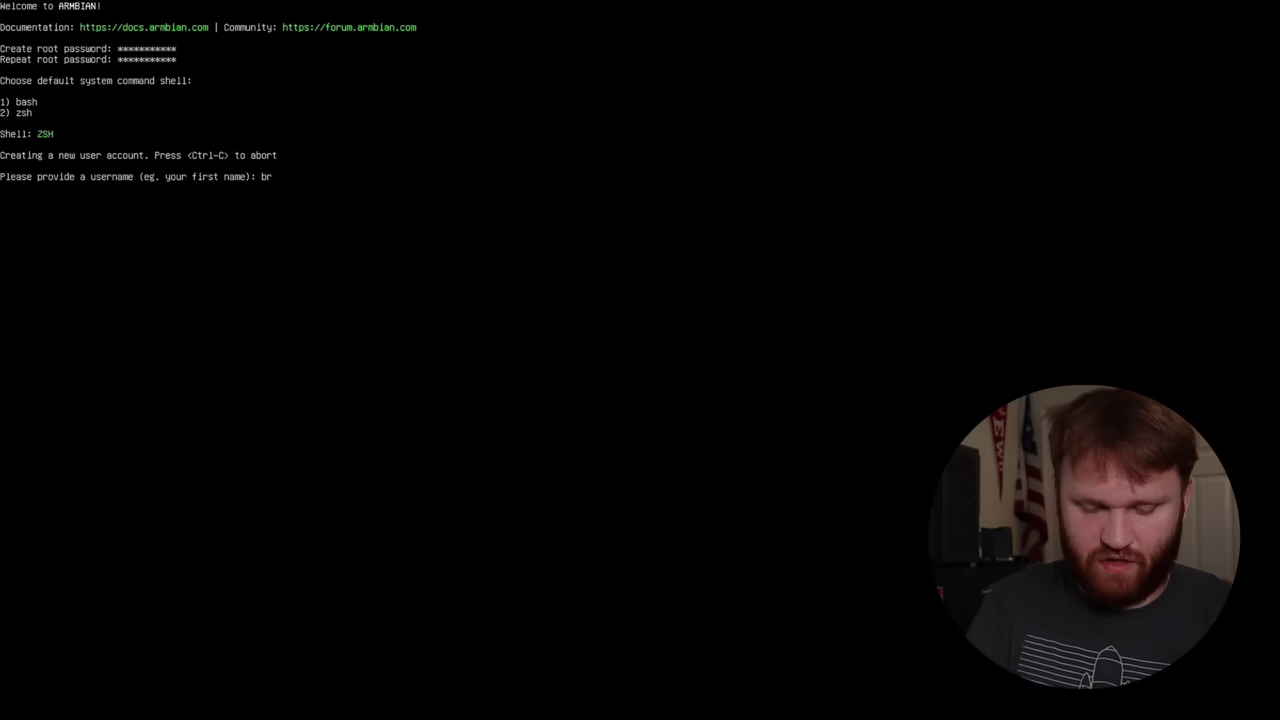
{"action": "key", "text": "Return"}
{"action": "type", "text": "***********"}
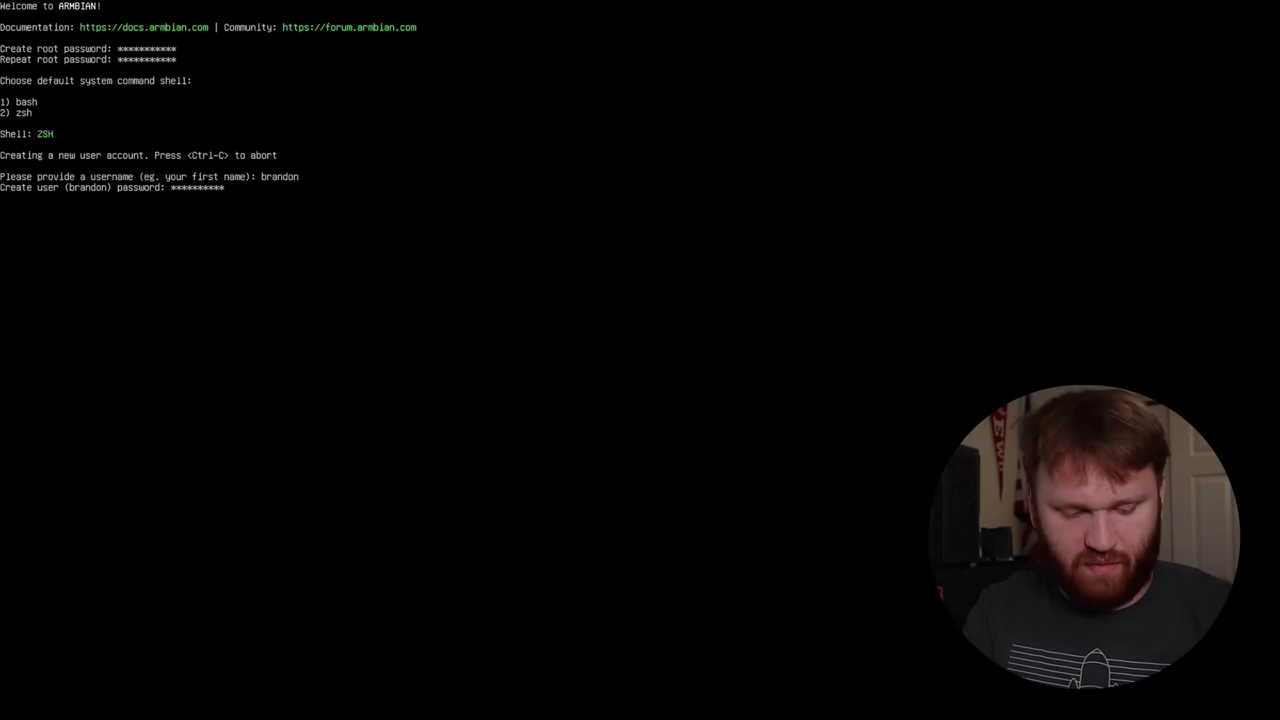
{"action": "key", "text": "Return"}
{"action": "type", "text": "***********"}
{"action": "key", "text": "Return"}
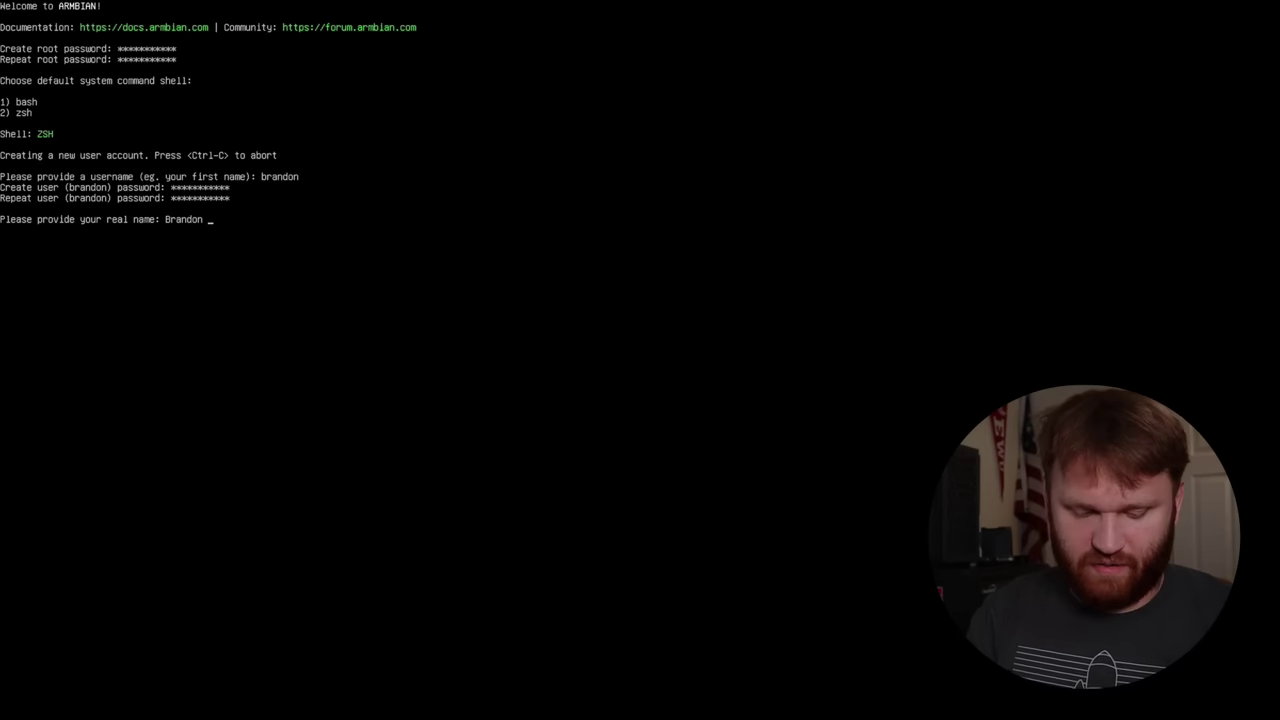
{"action": "type", "text": "Hopkins"}
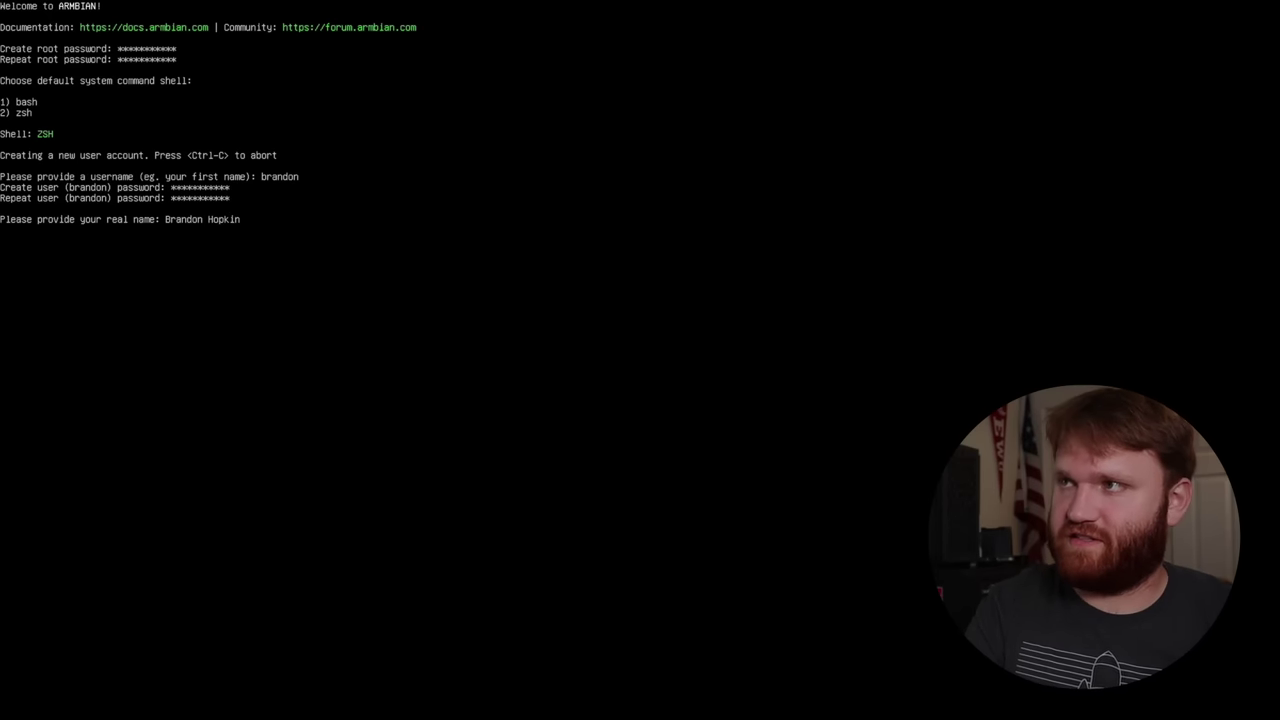
{"action": "key", "text": "Return"}
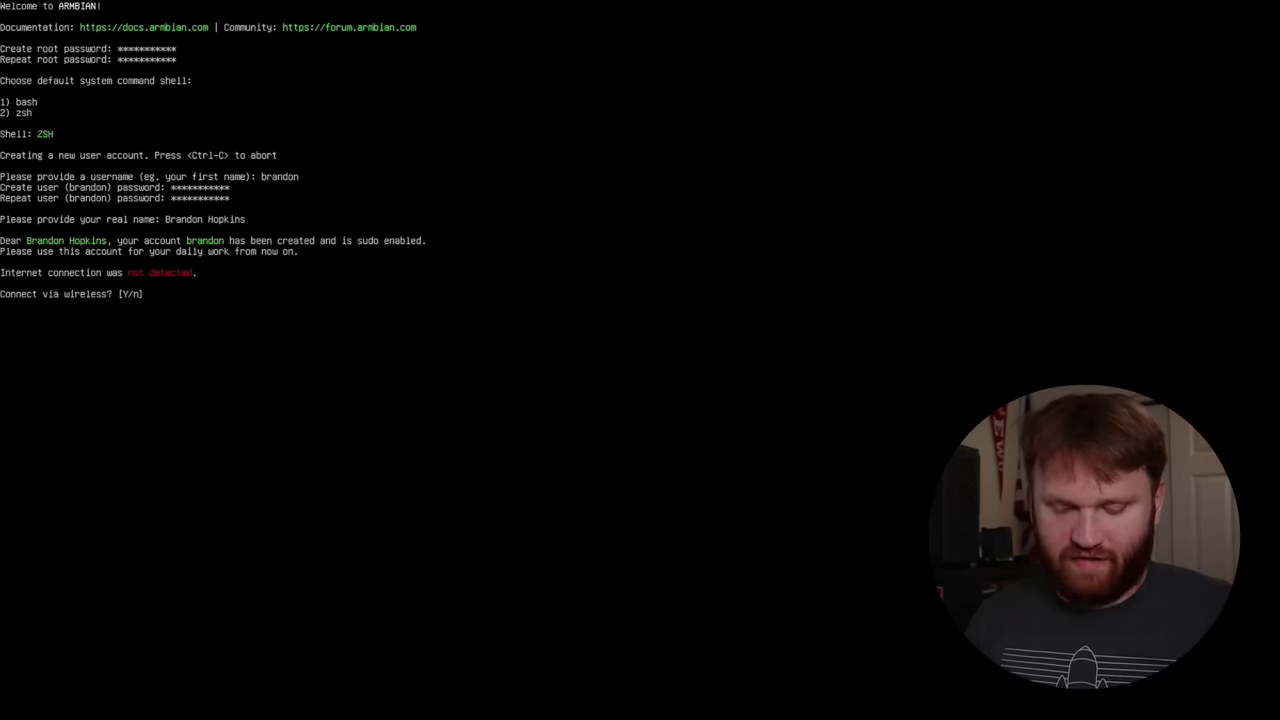
Accept wireless setup, join HopkiFi with its password in nmtui, then leave nmtui.
{"action": "key", "text": "Return"}
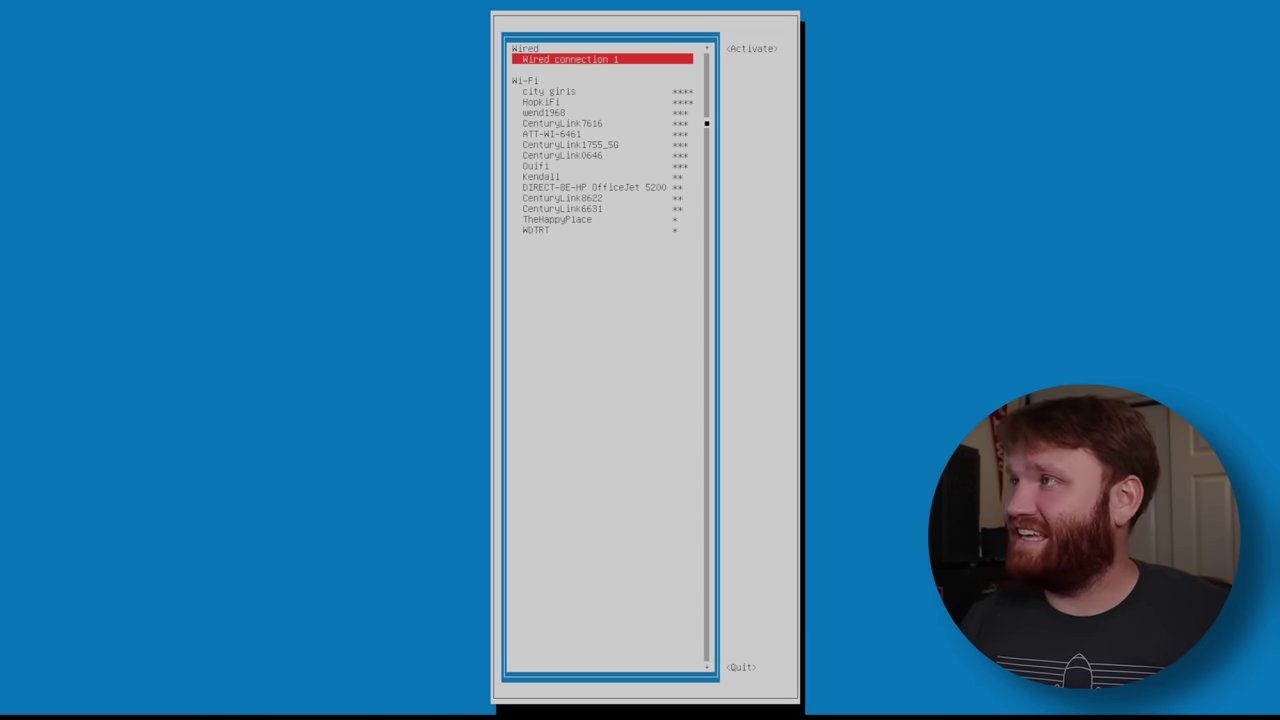
{"action": "key", "text": "Down"}
{"action": "key", "text": "Down"}
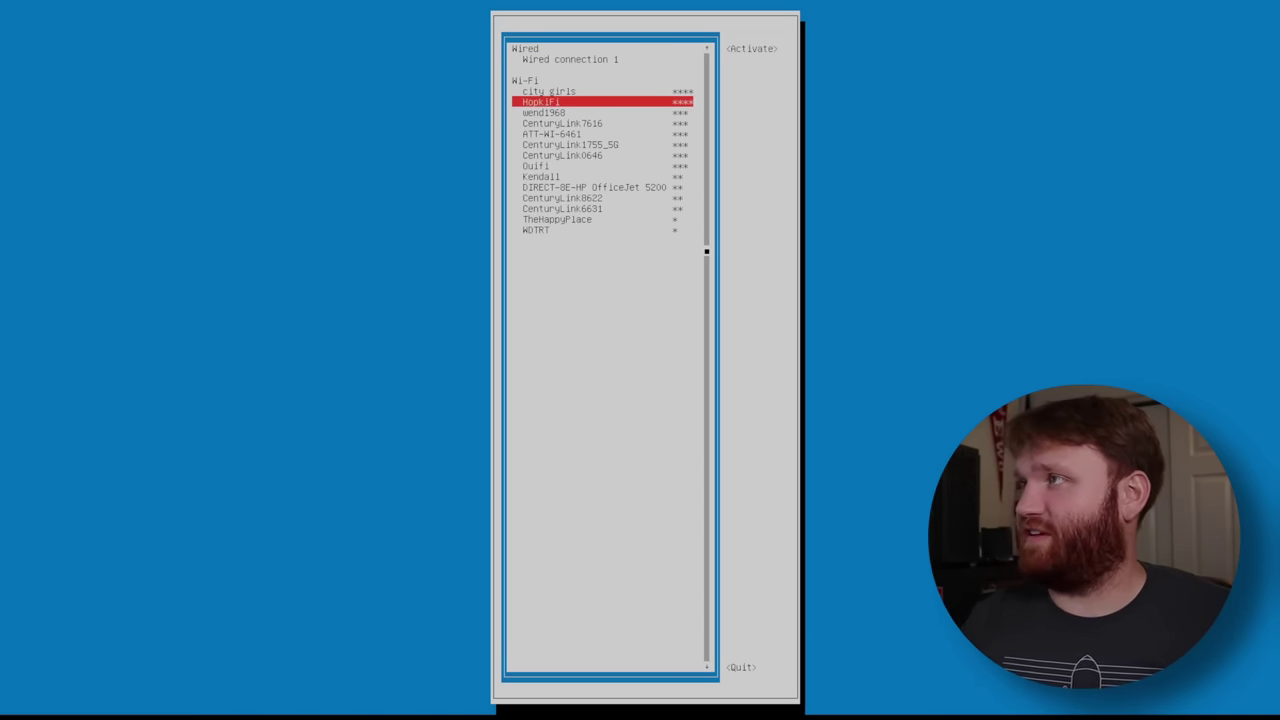
{"action": "key", "text": "Return"}
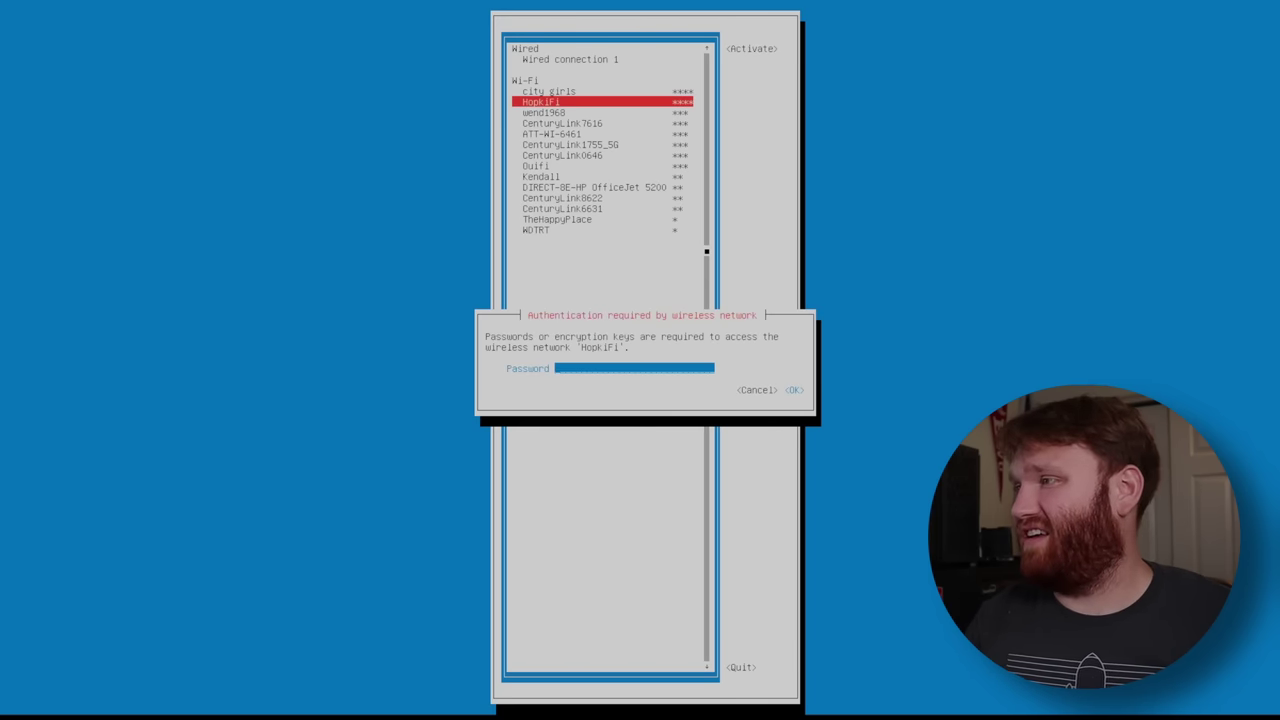
{"action": "key", "text": "Return"}
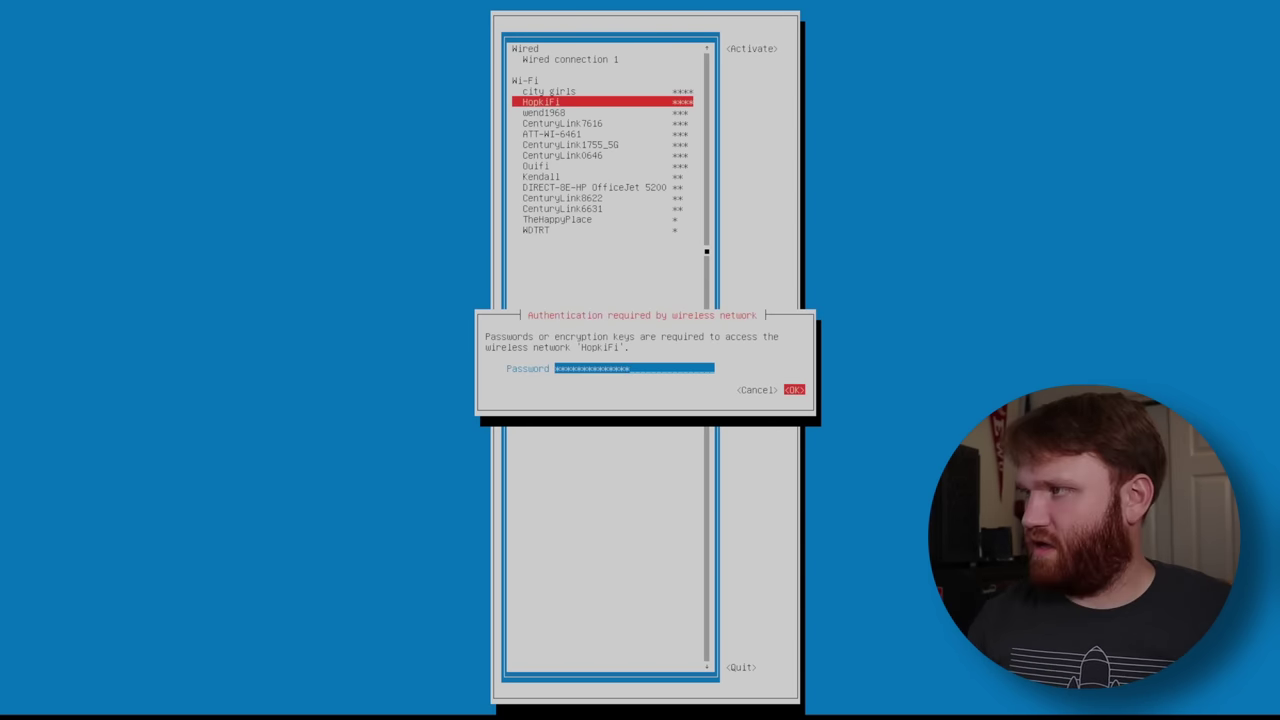
{"action": "key", "text": "Return"}
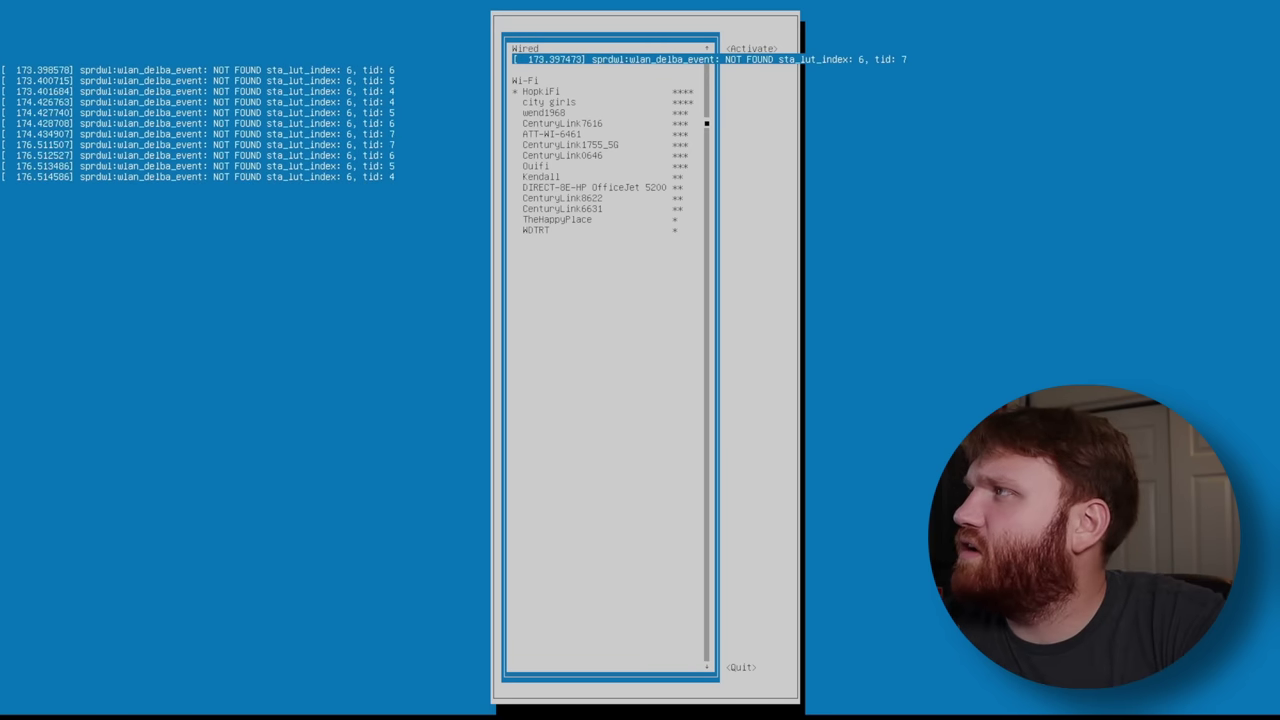
{"action": "key", "text": "Down"}
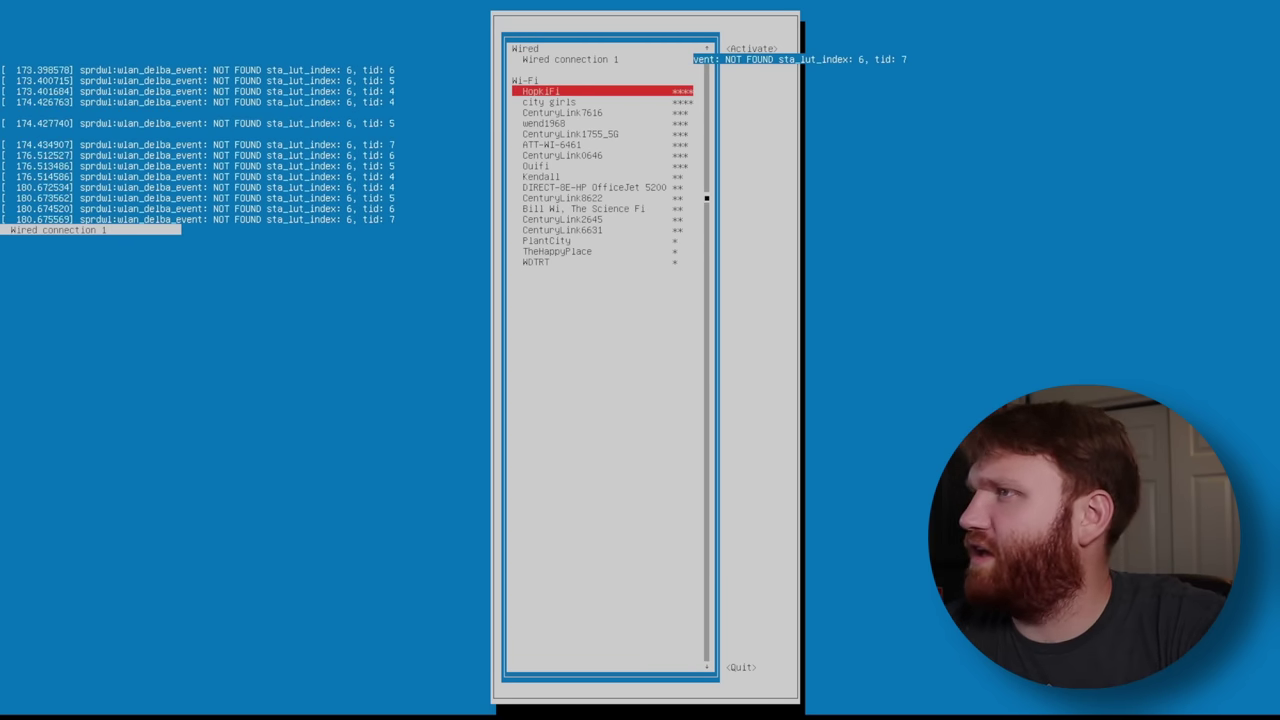
{"action": "key", "text": "Down"}
{"action": "key", "text": "Down"}
{"action": "key", "text": "Down"}
{"action": "key", "text": "Down"}
{"action": "key", "text": "Down"}
{"action": "key", "text": "Down"}
{"action": "key", "text": "Down"}
{"action": "key", "text": "Down"}
{"action": "key", "text": "Down"}
{"action": "key", "text": "Down"}
{"action": "key", "text": "Down"}
{"action": "key", "text": "Down"}
{"action": "key", "text": "Down"}
{"action": "key", "text": "Down"}
{"action": "key", "text": "Down"}
{"action": "key", "text": "Down"}
{"action": "key", "text": "Escape"}
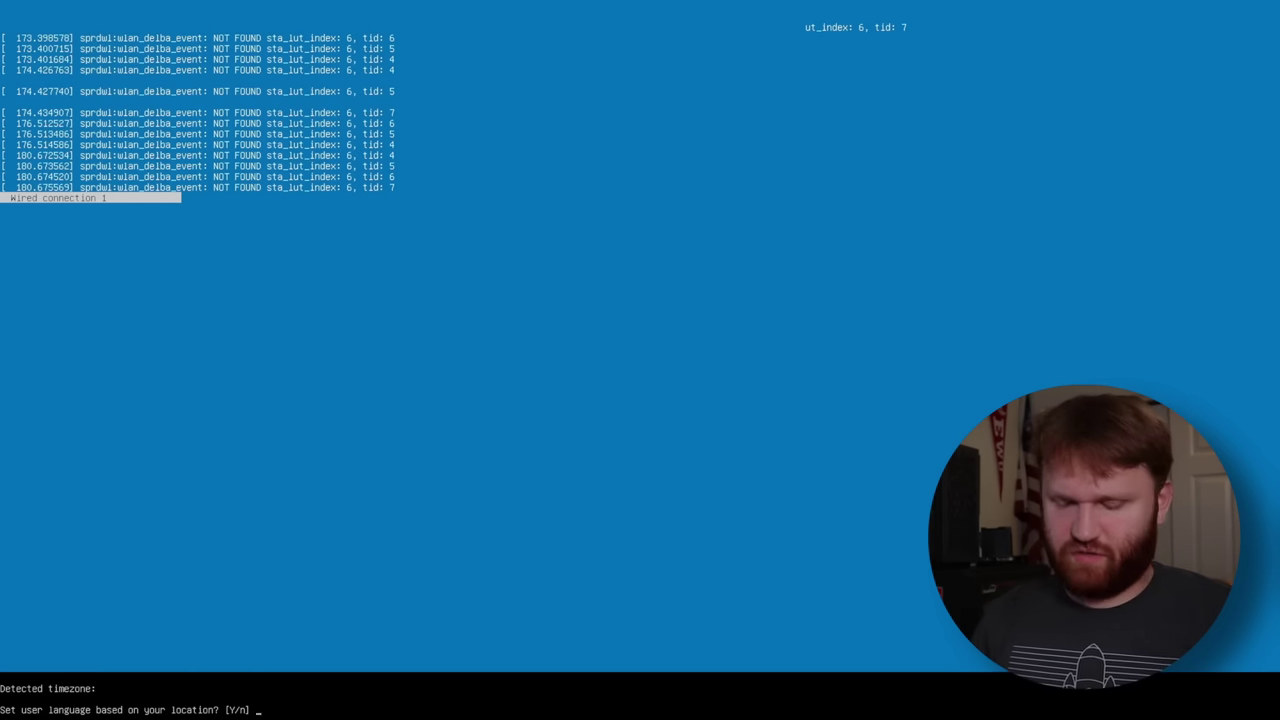
Accept setting the language from location and choose locale 57.
{"action": "key", "text": "Return"}
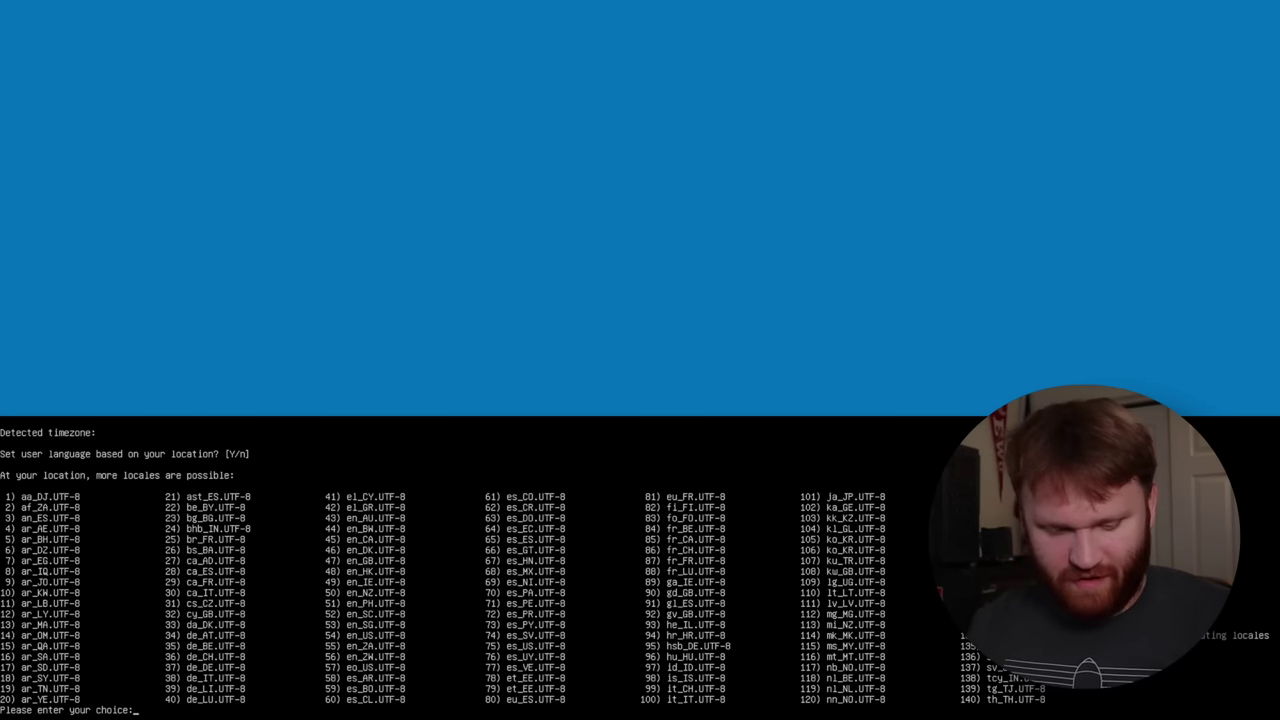
{"action": "type", "text": "57"}
{"action": "key", "text": "Return"}
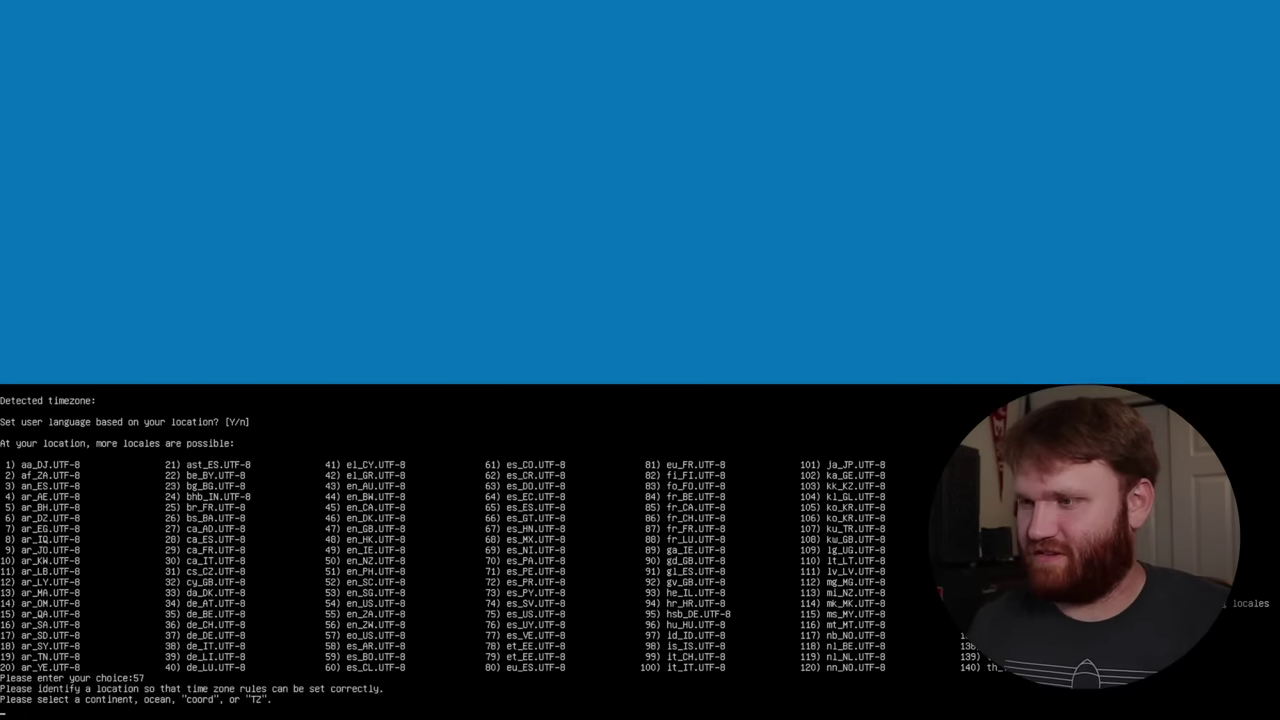
Set timezone to Americas (2), United States (49), Pacific (21), confirm, then reboot.
{"action": "type", "text": "2"}
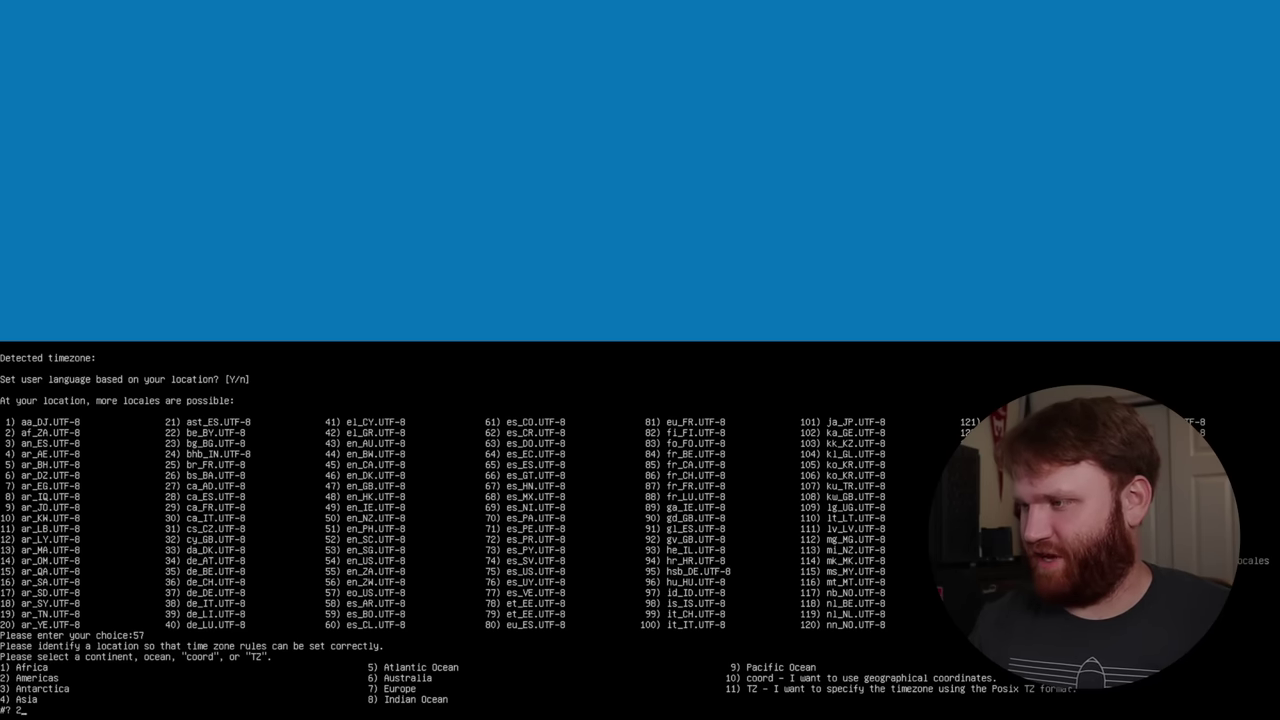
{"action": "key", "text": "Return"}
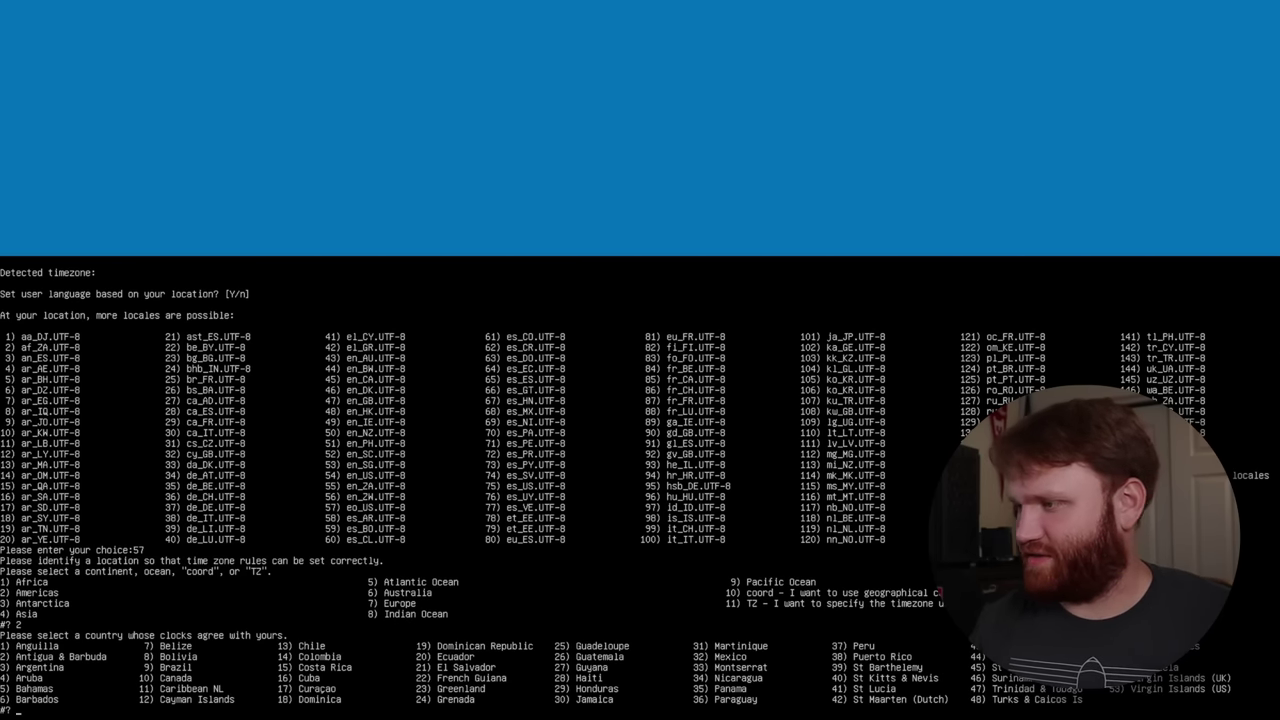
{"action": "type", "text": "49"}
{"action": "key", "text": "Return"}
{"action": "type", "text": "21"}
{"action": "key", "text": "Return"}
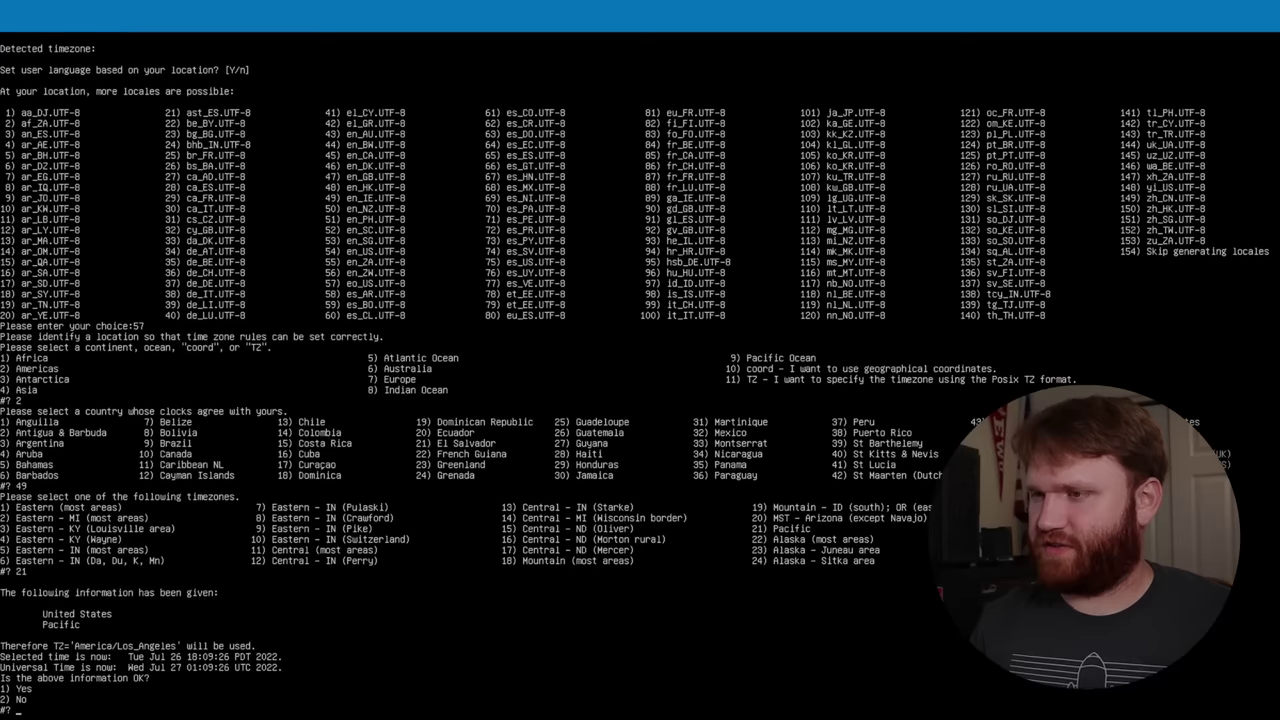
{"action": "type", "text": "1"}
{"action": "key", "text": "Return"}
{"action": "key", "text": "Return"}
{"action": "key", "text": "Return"}
{"action": "key", "text": "Return"}
{"action": "key", "text": "Return"}
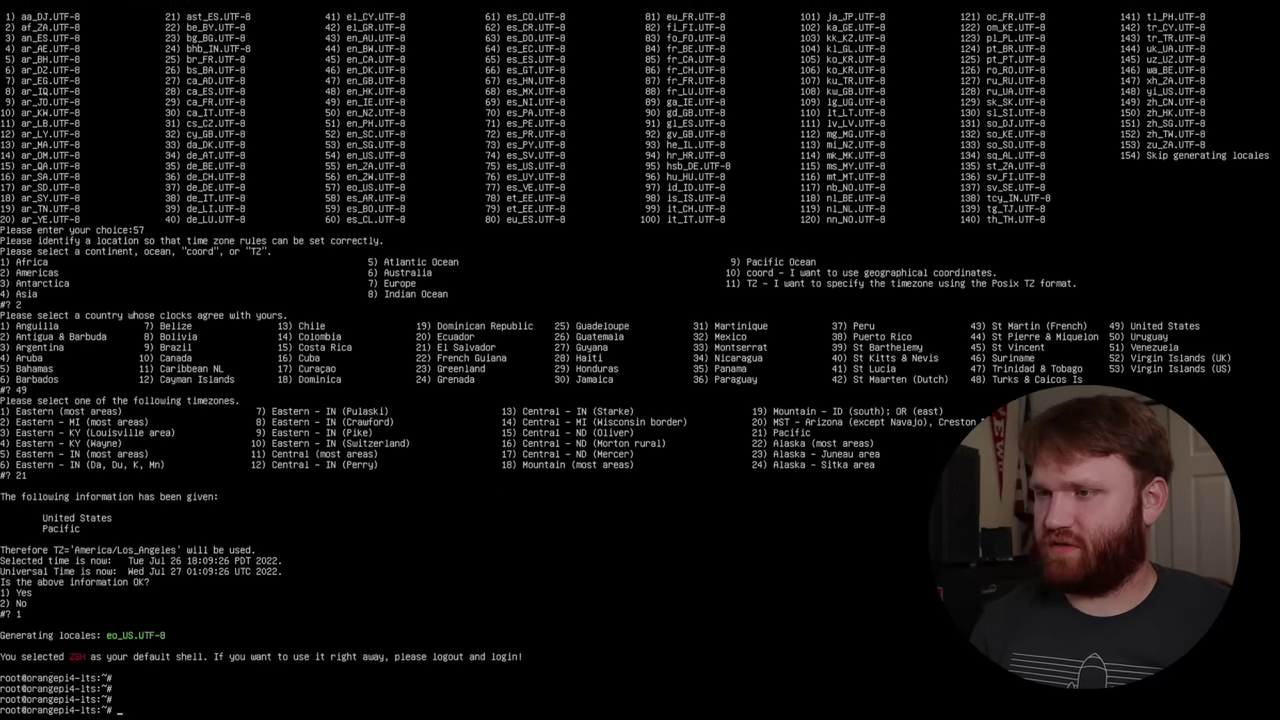
{"action": "type", "text": "reboot"}
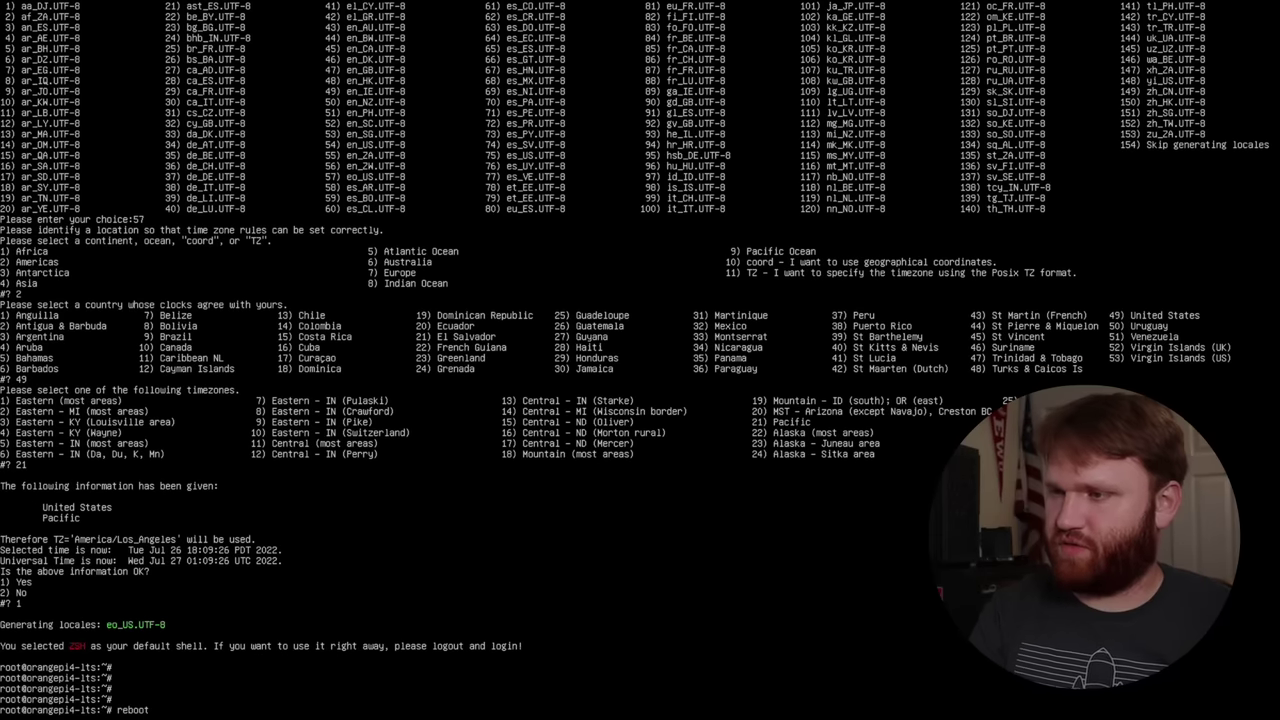
{"action": "key", "text": "Return"}
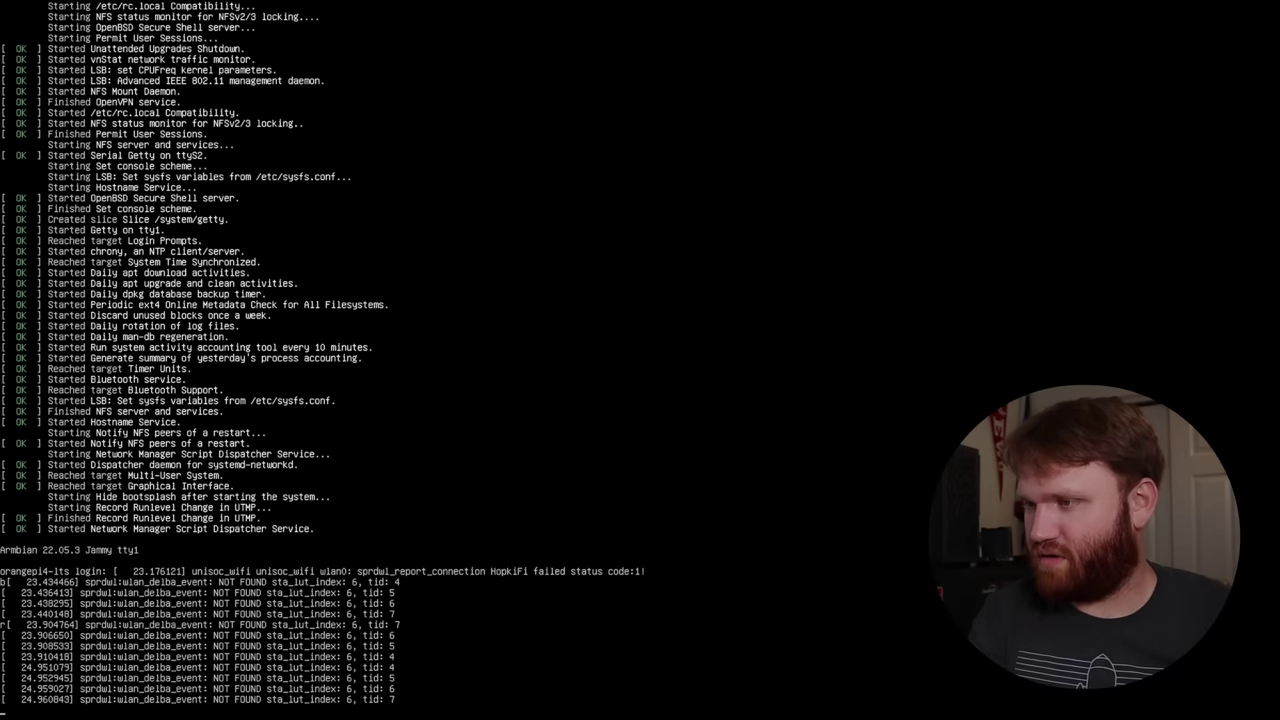
Log in with the user name and password to reach the shell under the welcome banner.
{"action": "key", "text": "Return"}
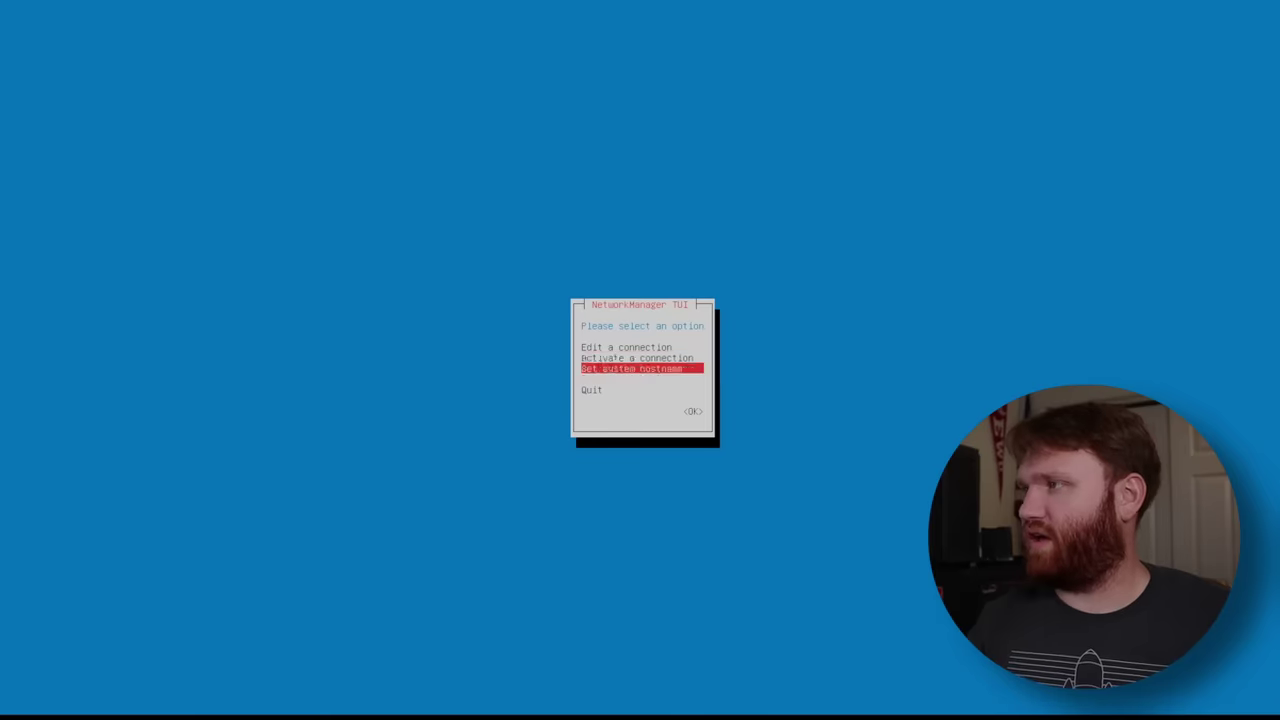
Delete the saved HopkiFi Wi-Fi connection under Edit a connection and confirm the deletion.
{"action": "key", "text": "Up"}
{"action": "key", "text": "Up"}
{"action": "key", "text": "Return"}
{"action": "key", "text": "Down"}
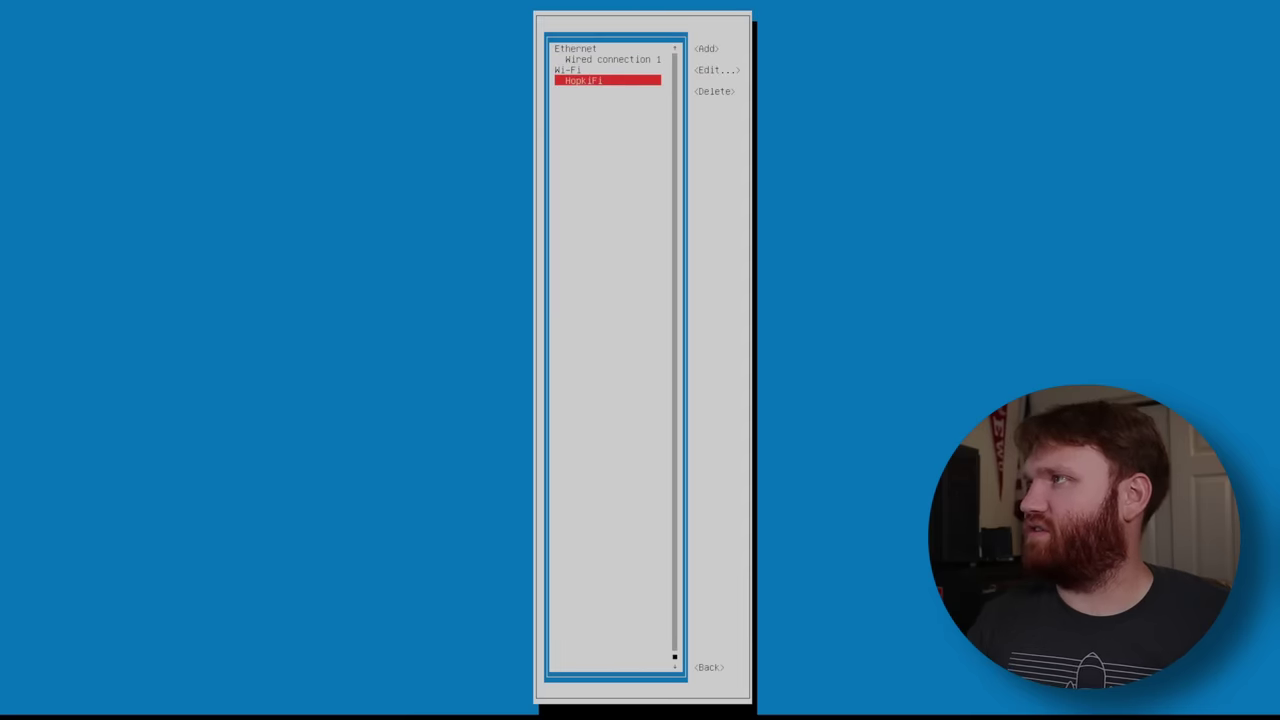
{"action": "key", "text": "Tab"}
{"action": "key", "text": "Down"}
{"action": "key", "text": "Down"}
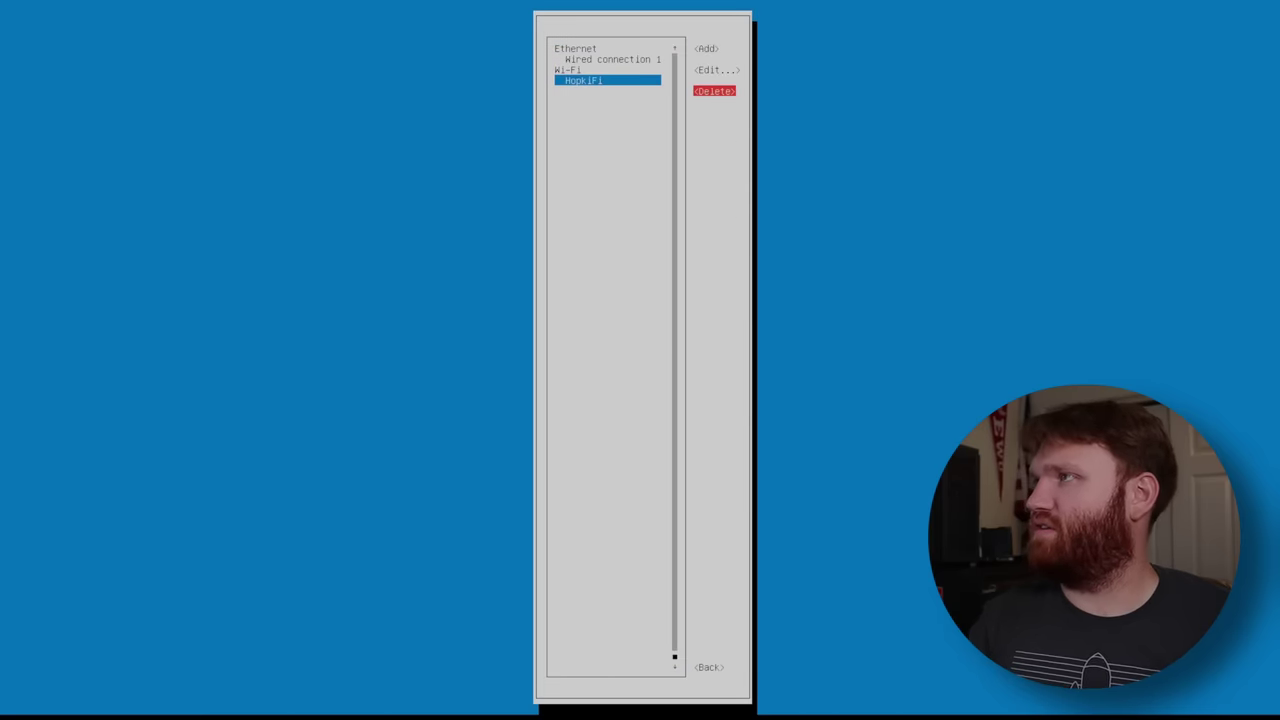
{"action": "key", "text": "Return"}
{"action": "key", "text": "Tab"}
{"action": "key", "text": "Return"}
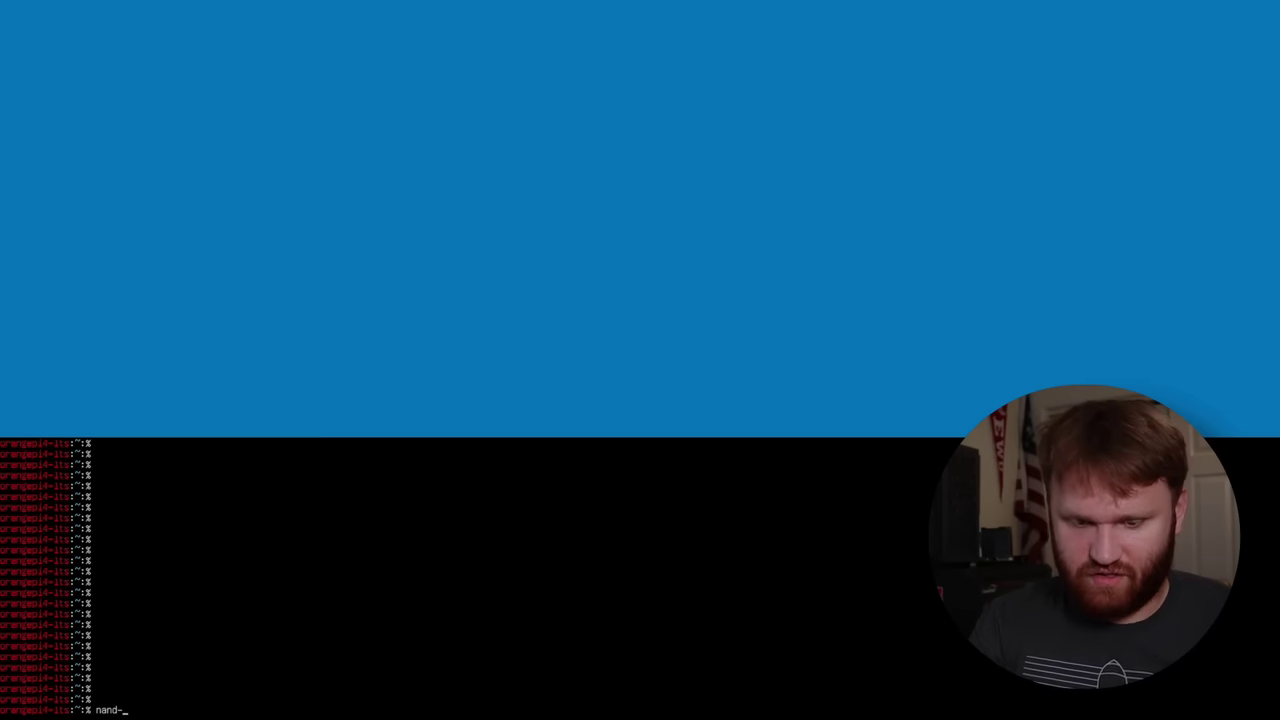
Run nand-sata-install, then rerun it with sudo.
{"action": "type", "text": "-sata"}
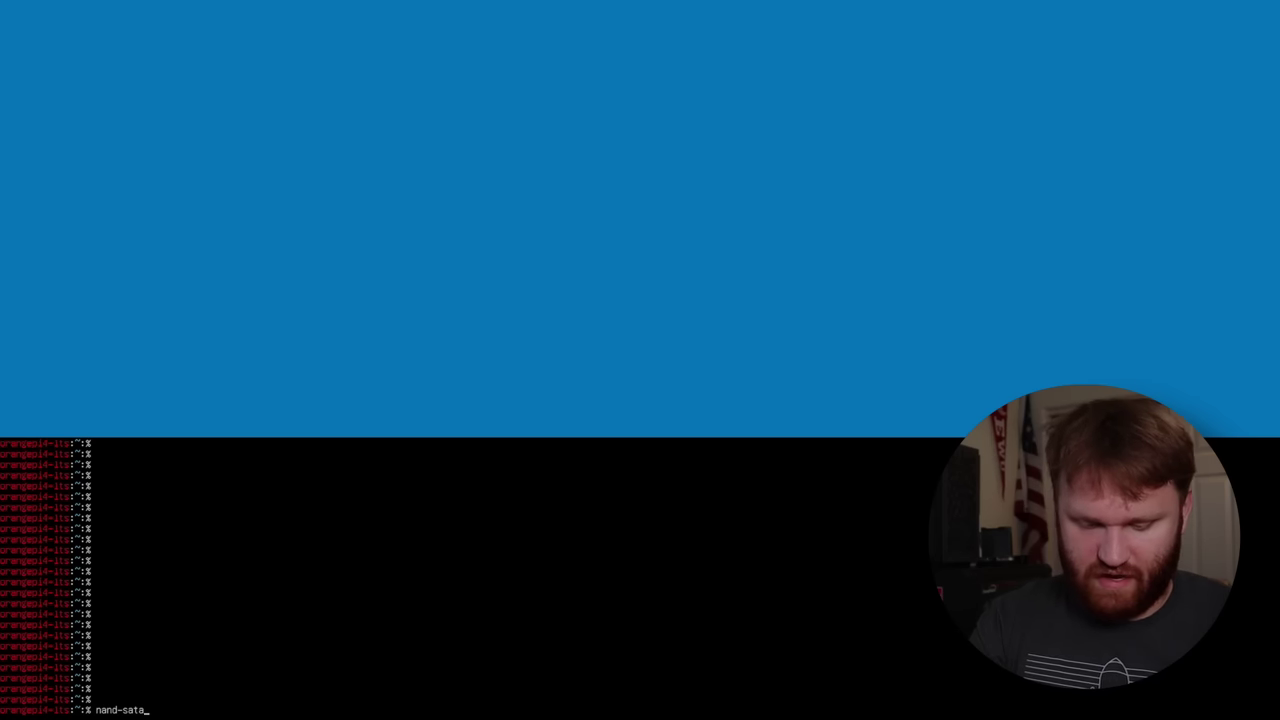
{"action": "type", "text": "-install"}
{"action": "key", "text": "Return"}
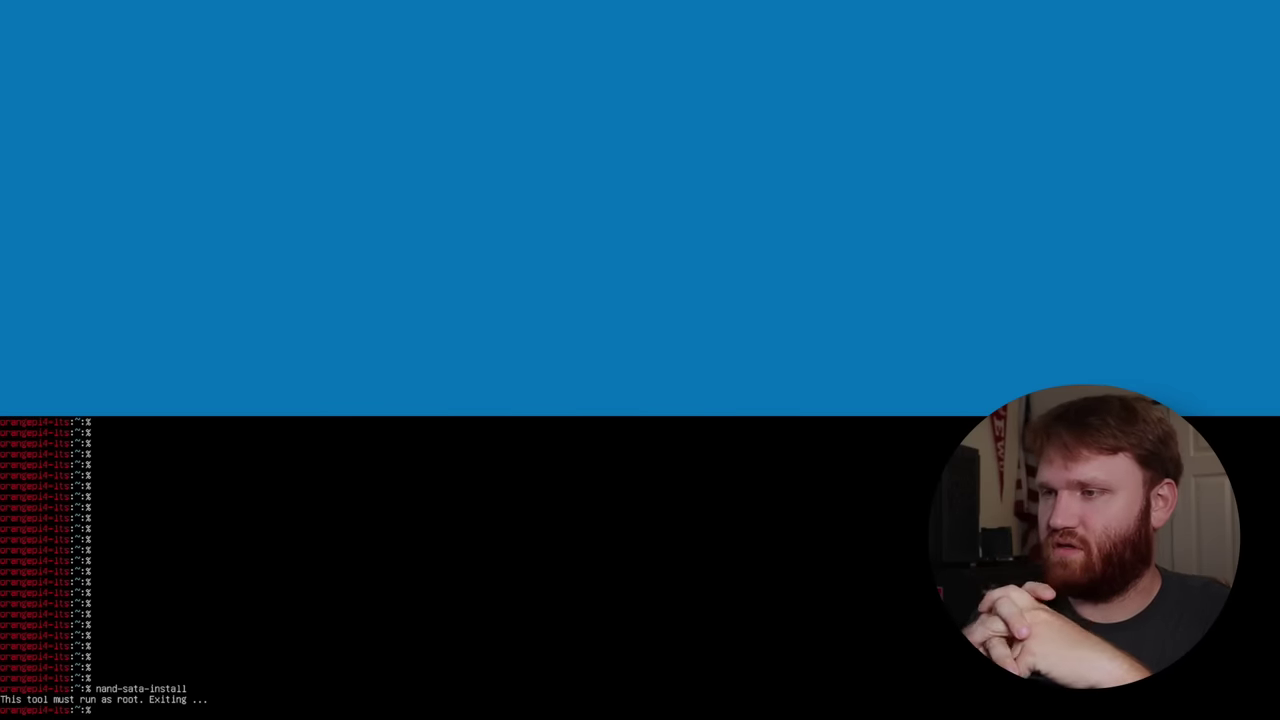
{"action": "key", "text": "Up"}
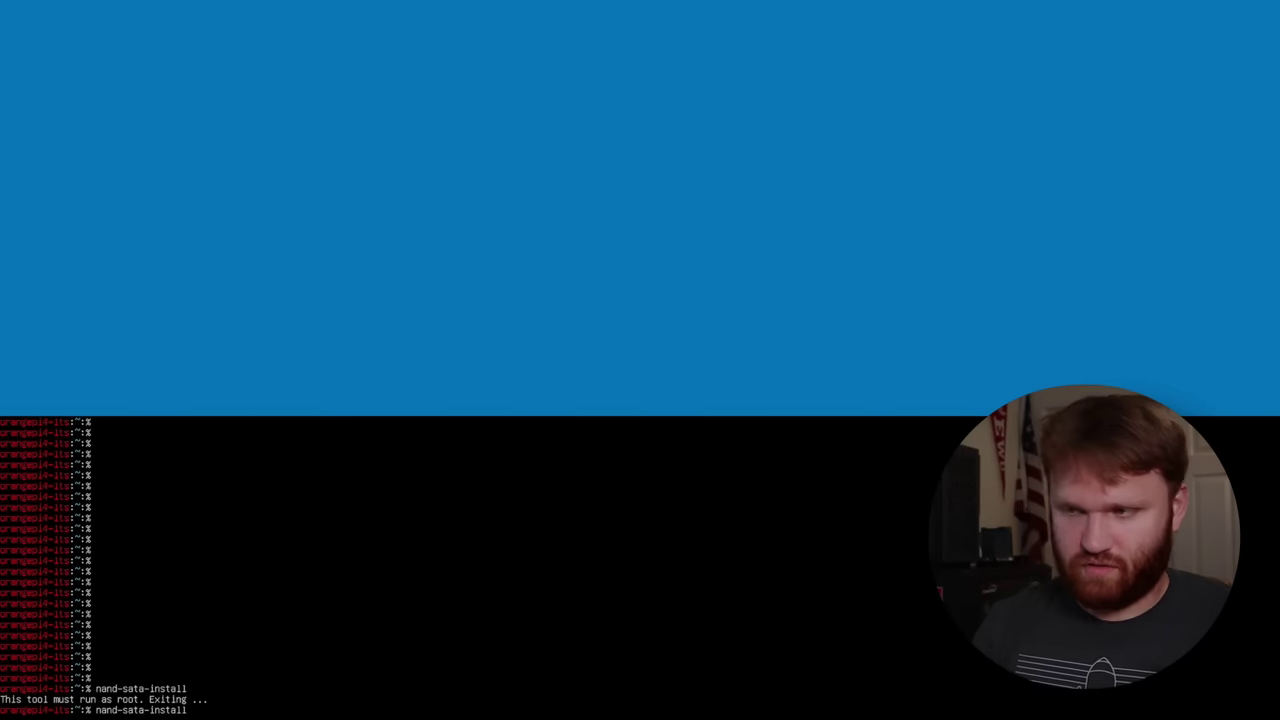
{"action": "type", "text": "sudo"}
{"action": "key", "text": "Return"}
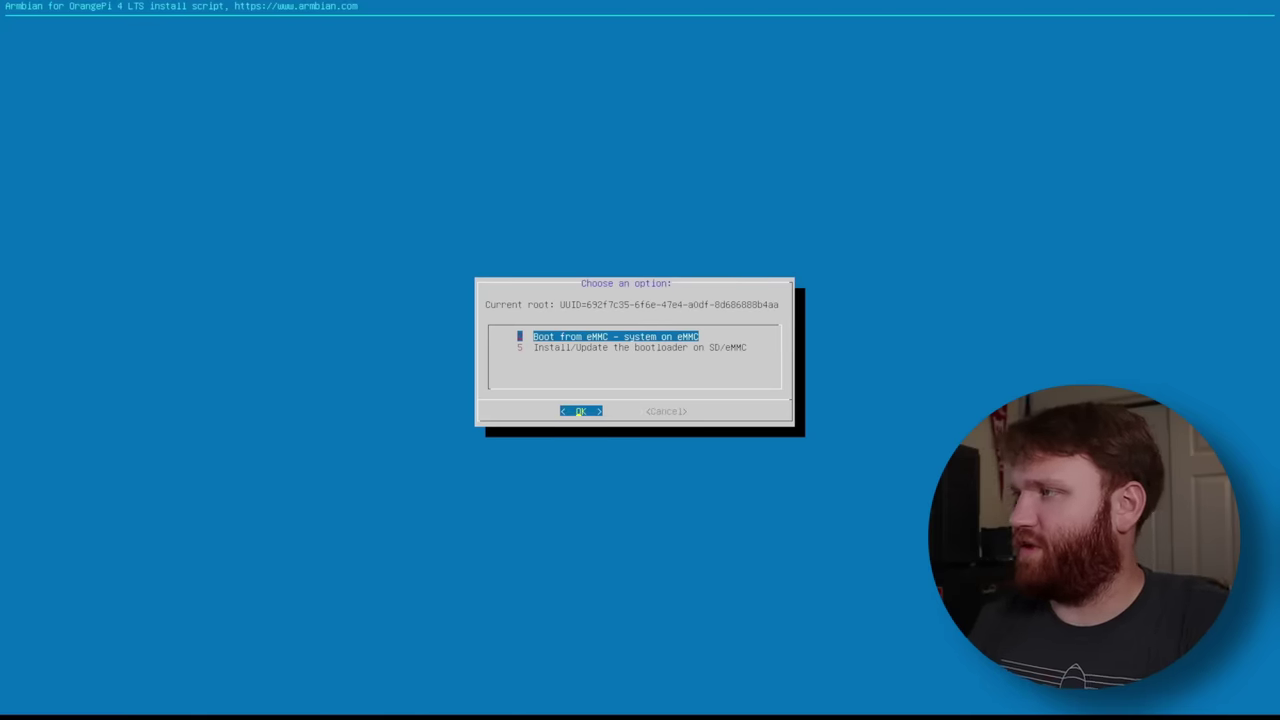
Choose Boot from eMMC - system on eMMC, agree to erase, and format it as ext4.
{"action": "key", "text": "Down"}
{"action": "key", "text": "Up"}
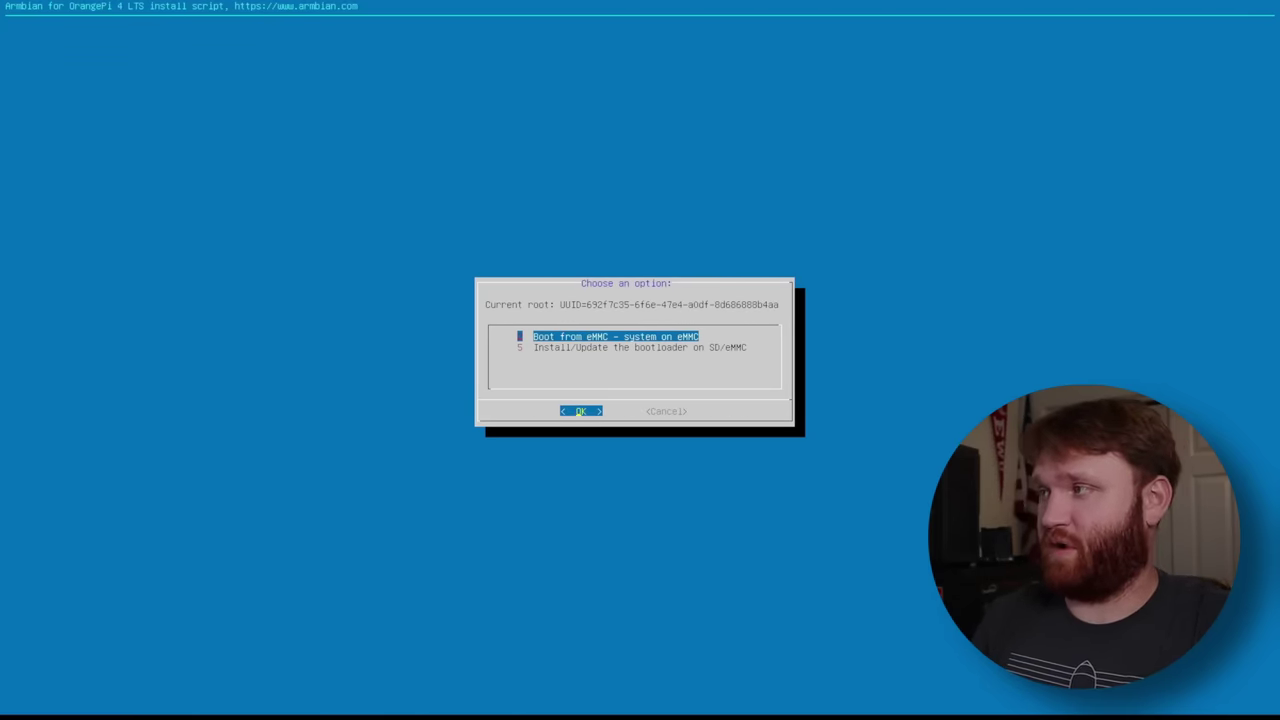
{"action": "key", "text": "Down"}
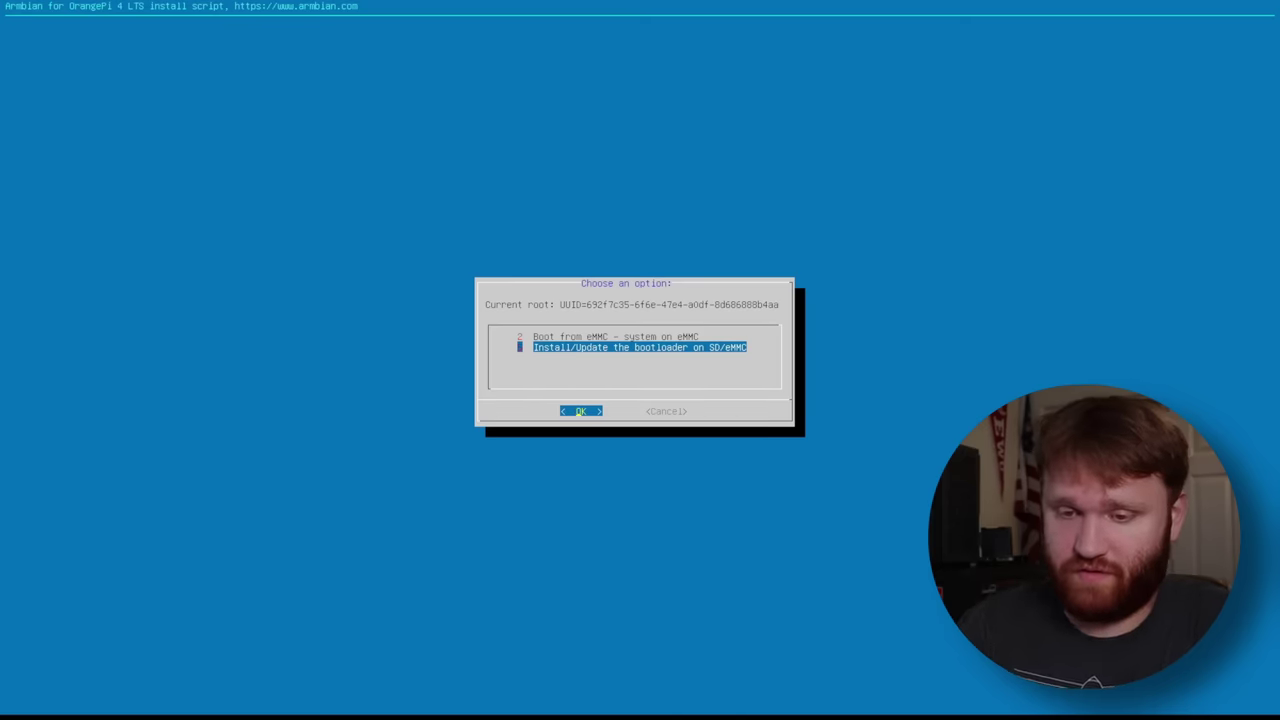
{"action": "key", "text": "Up"}
{"action": "key", "text": "Down"}
{"action": "key", "text": "Up"}
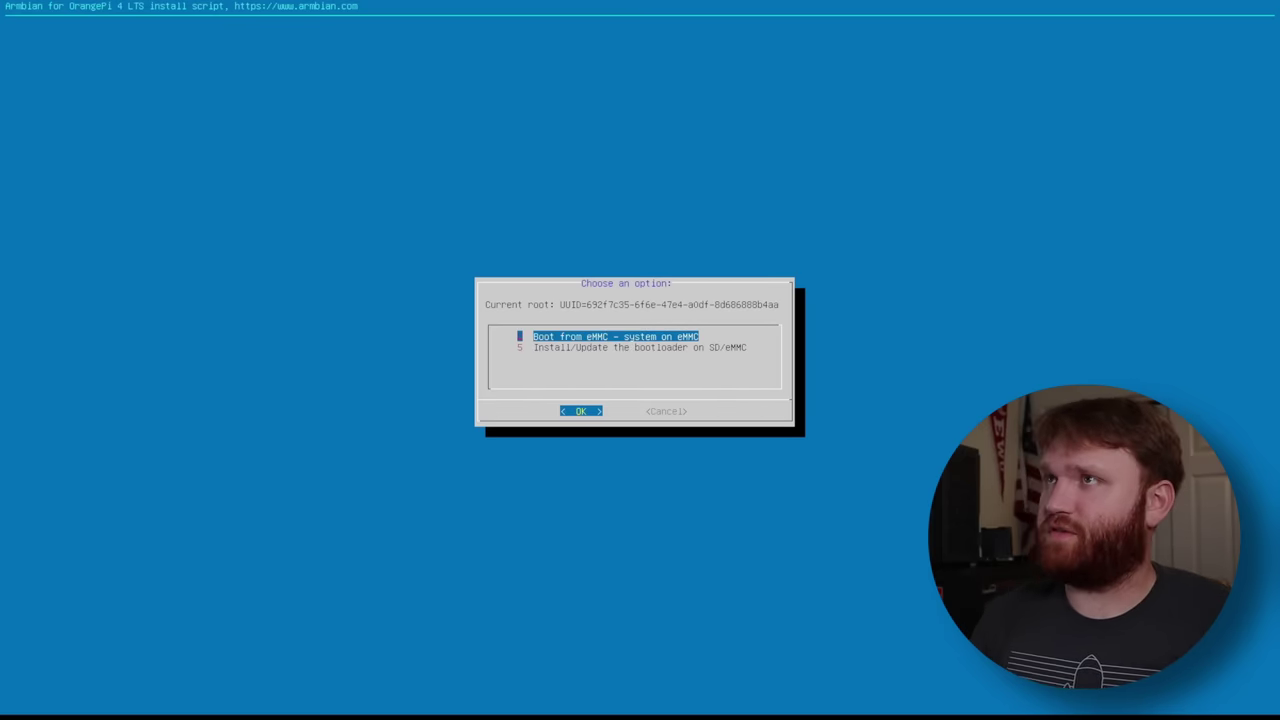
{"action": "key", "text": "Return"}
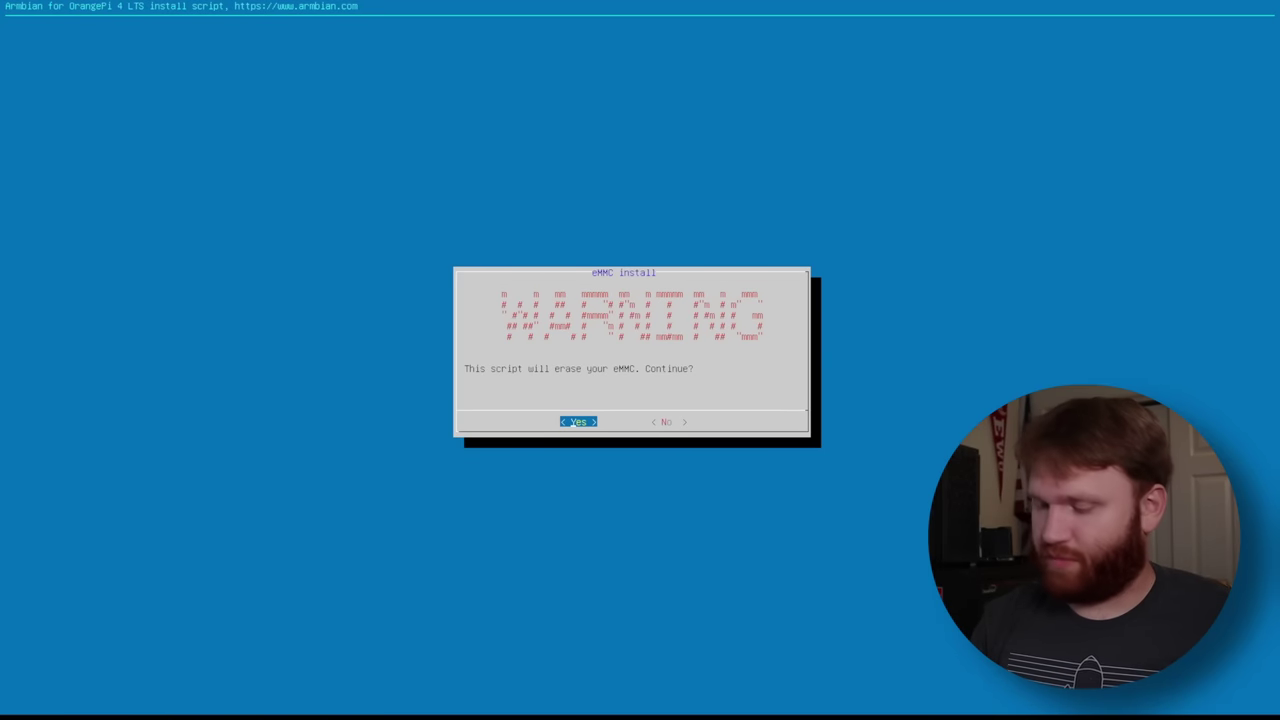
{"action": "key", "text": "Return"}
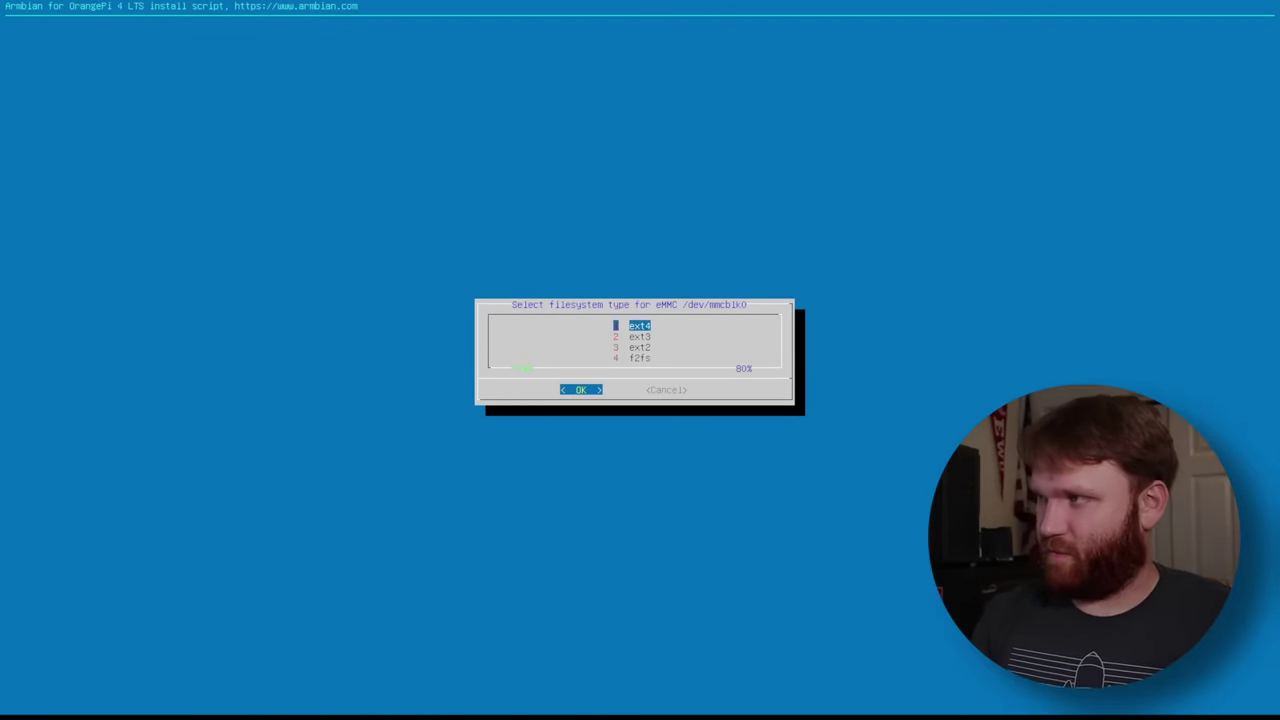
{"action": "key", "text": "Return"}
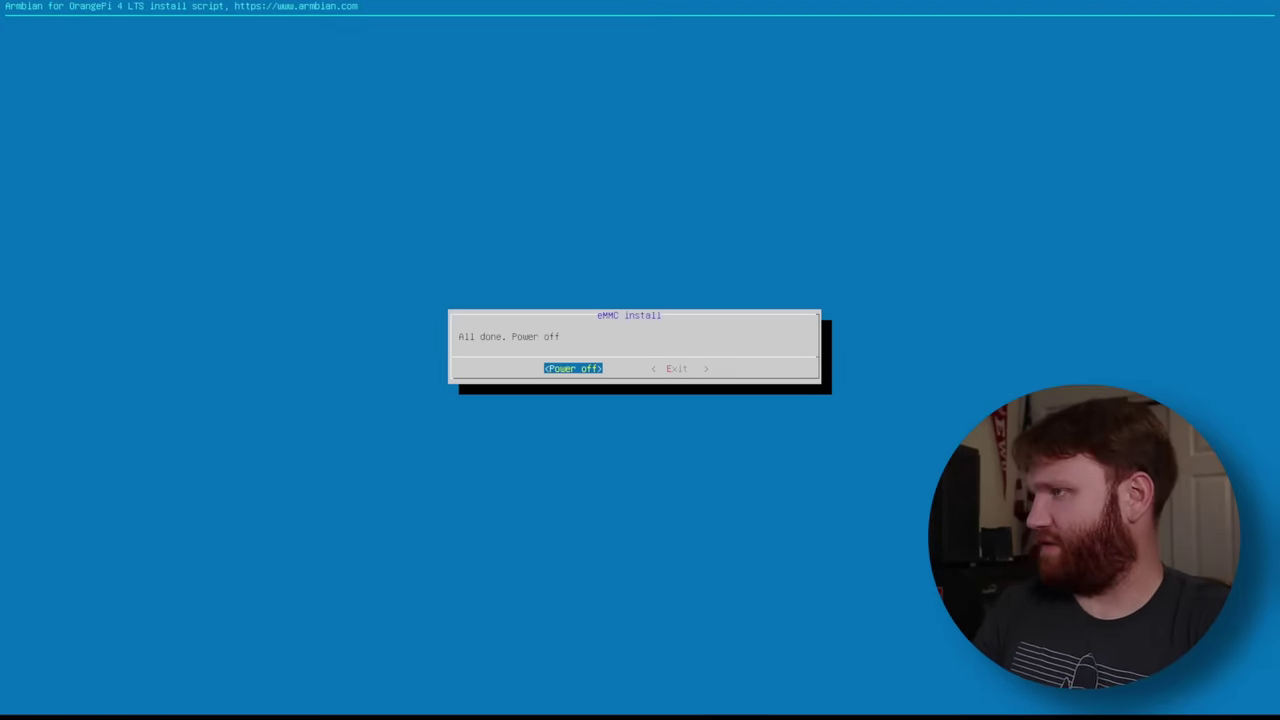
Power off after the install, log back in on the eMMC system, and recall nmtui from history.
{"action": "key", "text": "Return"}
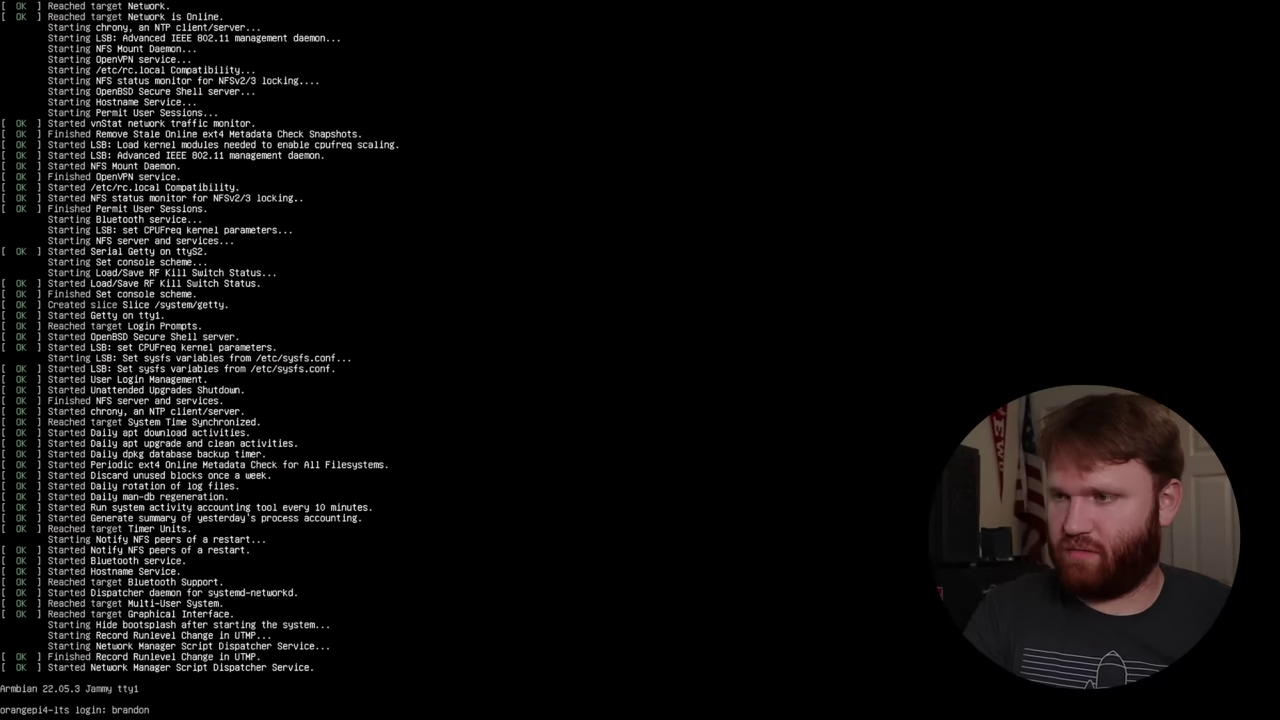
{"action": "key", "text": "Return"}
{"action": "key", "text": "Return"}
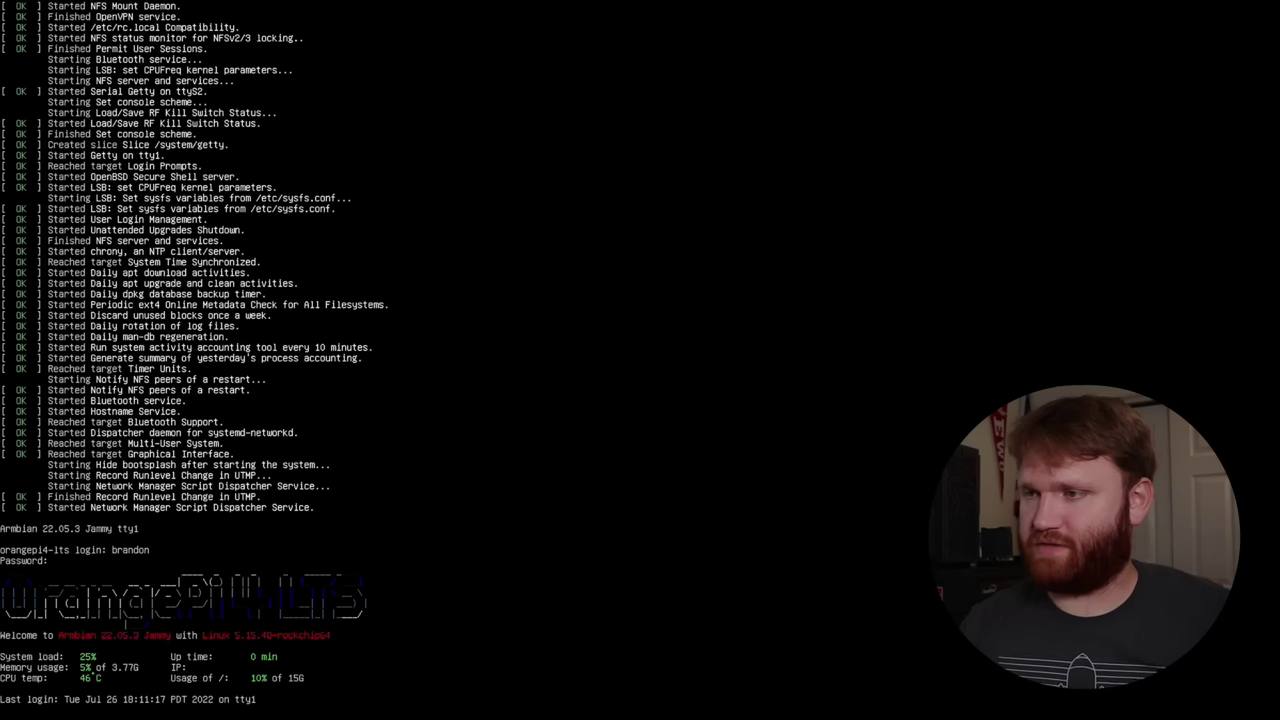
{"action": "key", "text": "Return"}
{"action": "key", "text": "Return"}
{"action": "key", "text": "Return"}
{"action": "key", "text": "Return"}
{"action": "key", "text": "Return"}
{"action": "key", "text": "Return"}
{"action": "key", "text": "Return"}
{"action": "key", "text": "Return"}
{"action": "key", "text": "Return"}
{"action": "key", "text": "Return"}
{"action": "key", "text": "Return"}
{"action": "key", "text": "Return"}
{"action": "key", "text": "Return"}
{"action": "key", "text": "Return"}
{"action": "key", "text": "Return"}
{"action": "key", "text": "Return"}
{"action": "key", "text": "Return"}
{"action": "key", "text": "Return"}
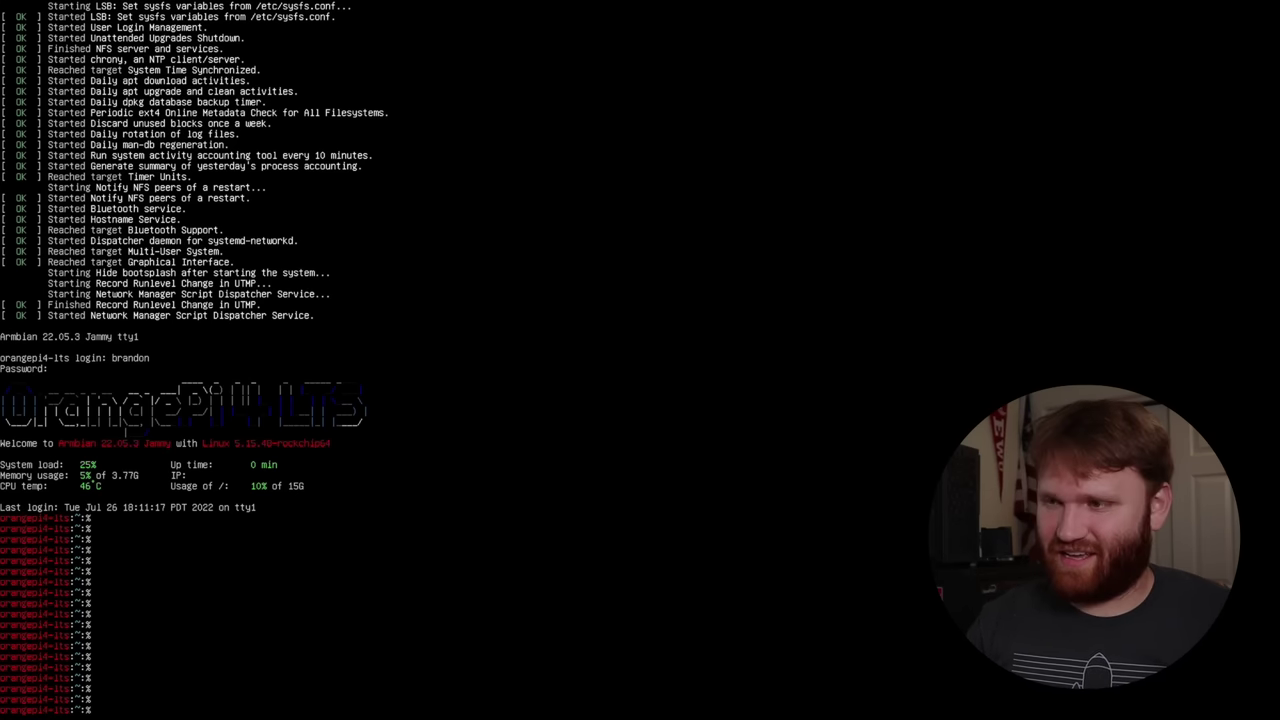
{"action": "key", "text": "Up"}
{"action": "key", "text": "Up"}
{"action": "key", "text": "Up"}
Launch nmtui and create a new Wi-Fi connection profile under Edit a connection.
{"action": "key", "text": "Return"}
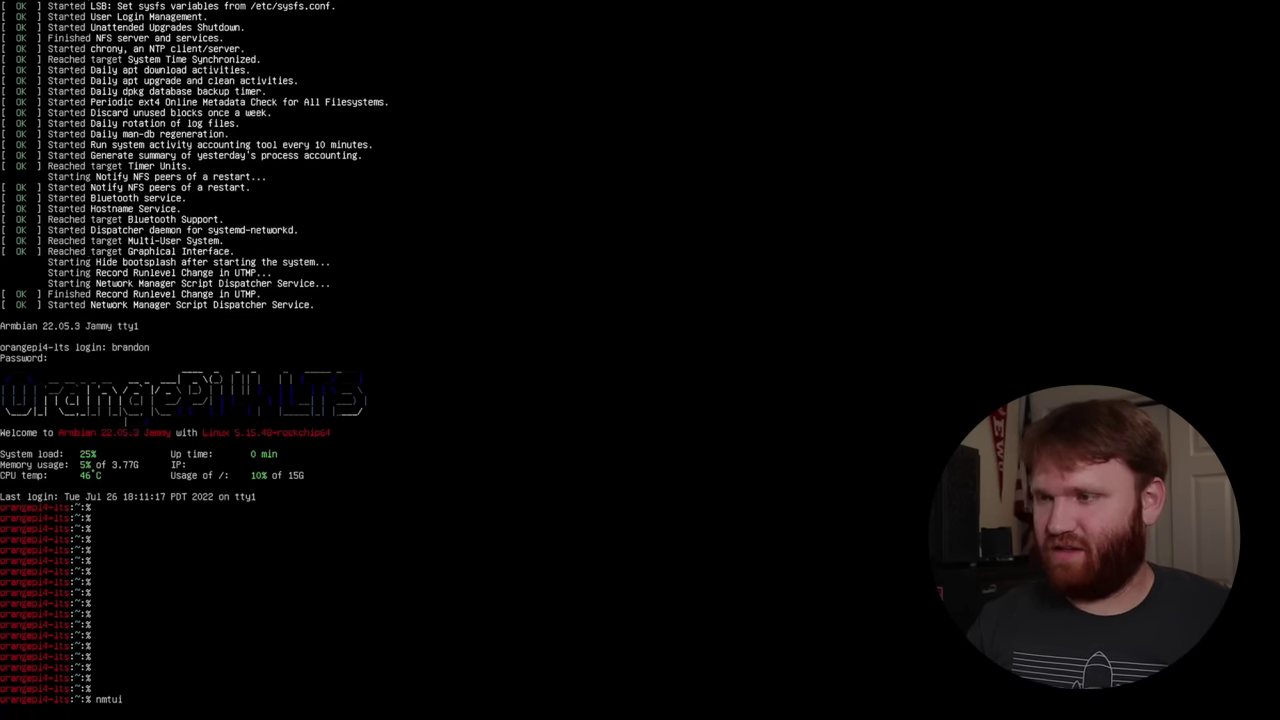
{"action": "key", "text": "Return"}
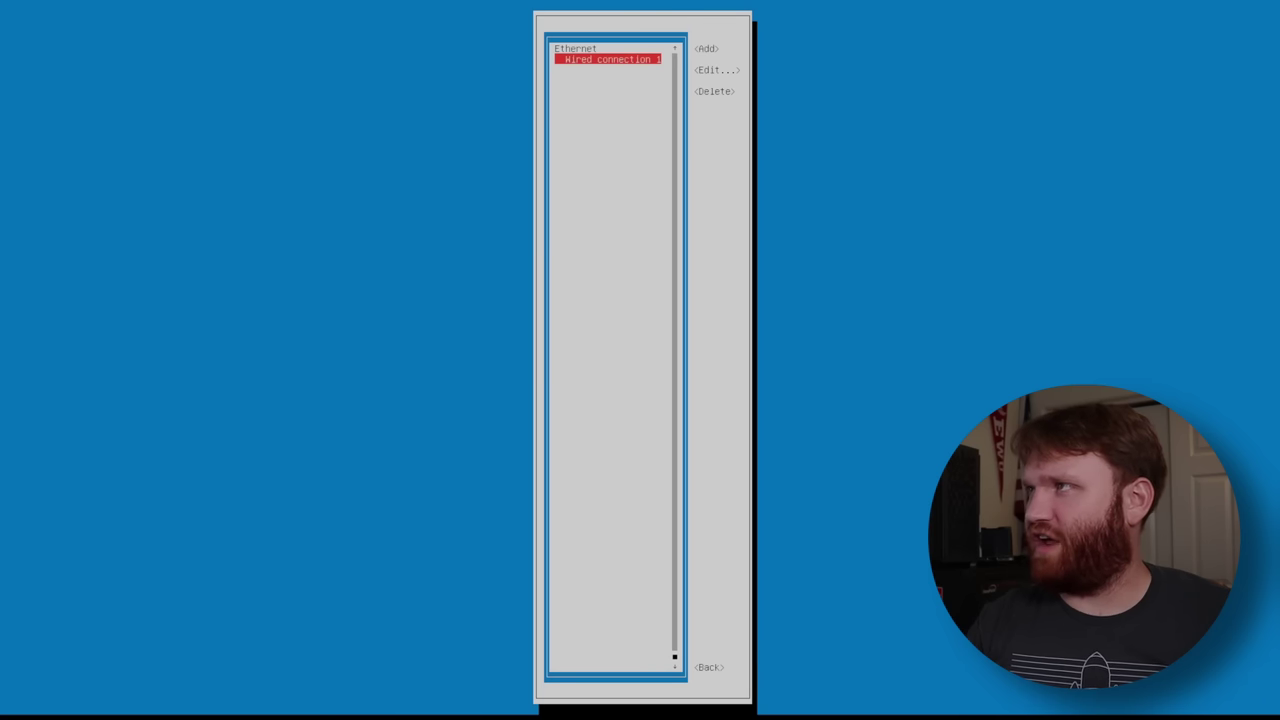
{"action": "key", "text": "Tab"}
{"action": "key", "text": "Return"}
{"action": "key", "text": "Down"}
{"action": "key", "text": "Down"}
{"action": "key", "text": "Down"}
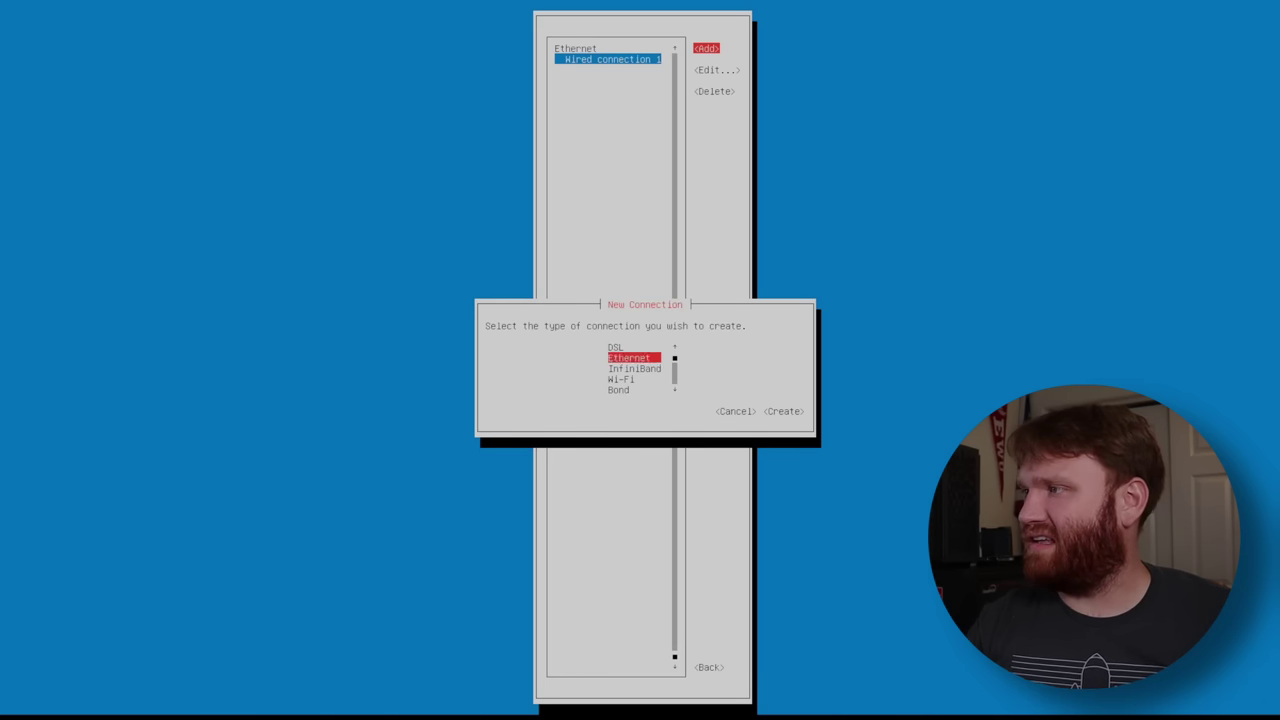
{"action": "key", "text": "Return"}
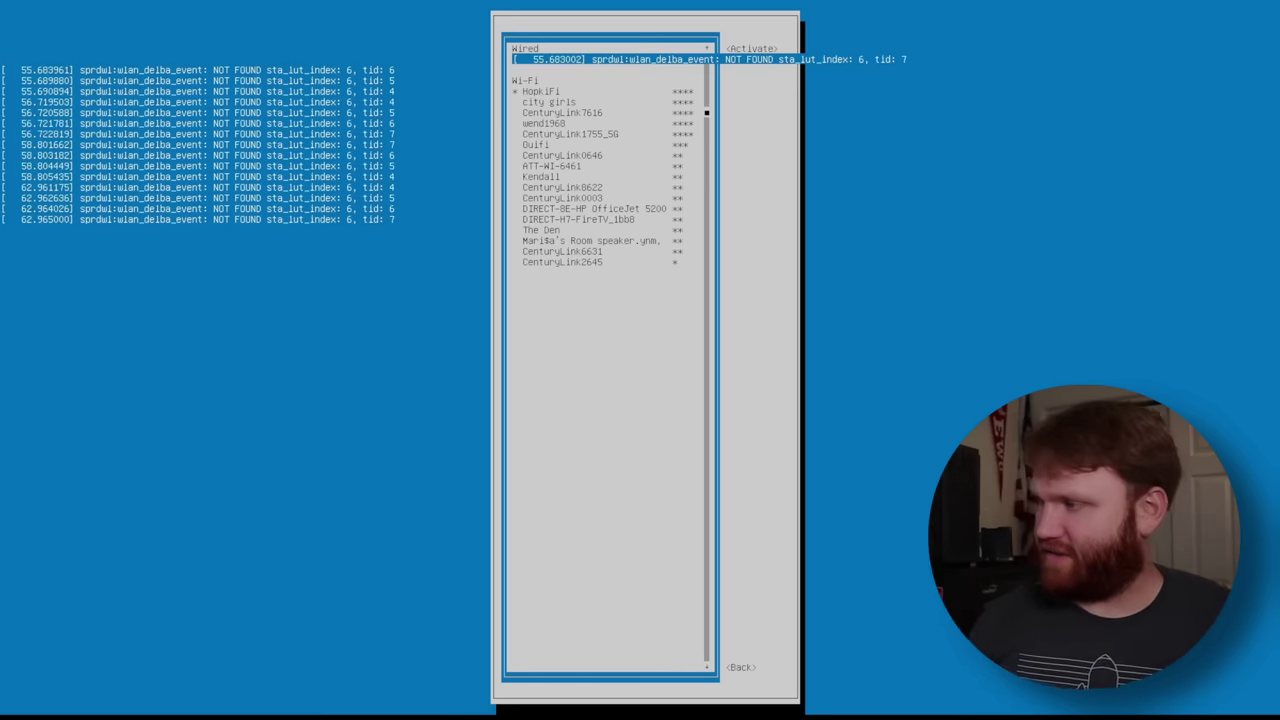
Check HopkiFi is active in the network list, then quit nmtui to the shell.
{"action": "key", "text": "Down"}
{"action": "key", "text": "Down"}
{"action": "key", "text": "Tab"}
{"action": "key", "text": "Tab"}
{"action": "key", "text": "Return"}
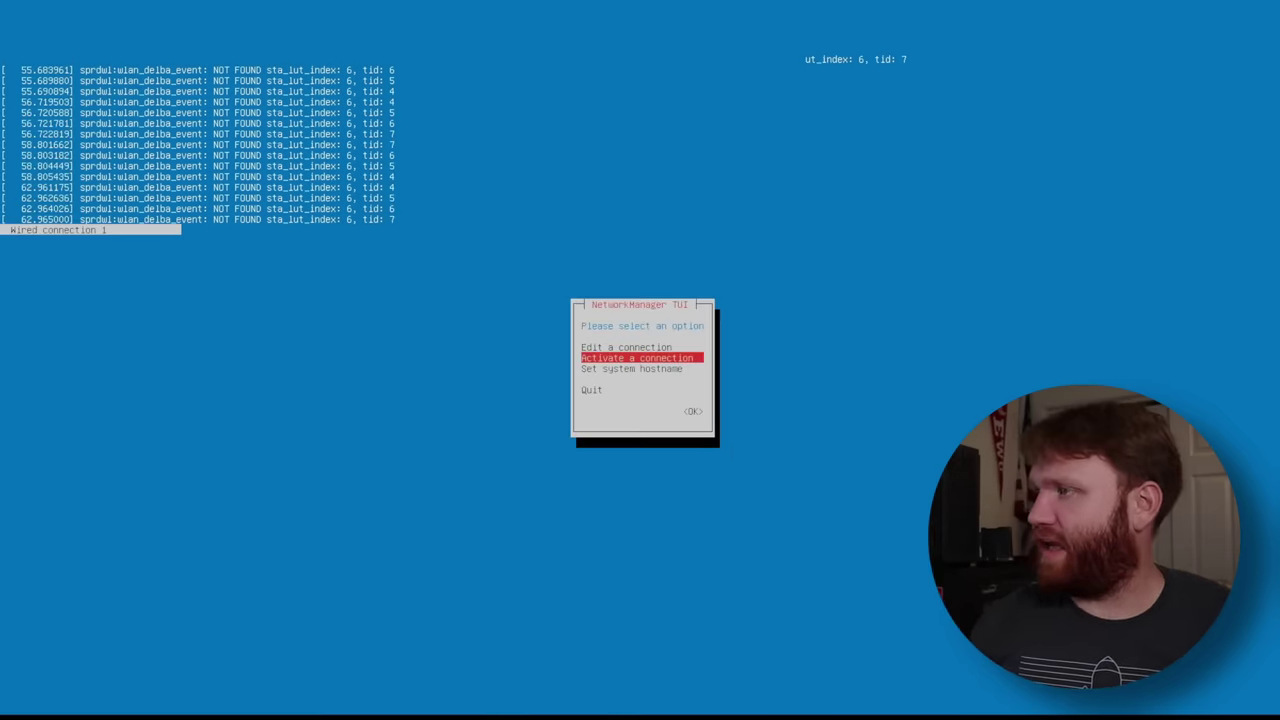
{"action": "key", "text": "Down"}
{"action": "key", "text": "Down"}
{"action": "key", "text": "Return"}
{"action": "key", "text": "Return"}
{"action": "key", "text": "Return"}
{"action": "key", "text": "Return"}
{"action": "key", "text": "Return"}
{"action": "key", "text": "Return"}
{"action": "key", "text": "Return"}
{"action": "key", "text": "Return"}
{"action": "key", "text": "Return"}
{"action": "key", "text": "Return"}
{"action": "key", "text": "Return"}
{"action": "key", "text": "Return"}
{"action": "key", "text": "Return"}
{"action": "key", "text": "Return"}
{"action": "key", "text": "Return"}
{"action": "key", "text": "Return"}
{"action": "key", "text": "Return"}
{"action": "key", "text": "Return"}
{"action": "key", "text": "Return"}
{"action": "key", "text": "Return"}
{"action": "key", "text": "Return"}
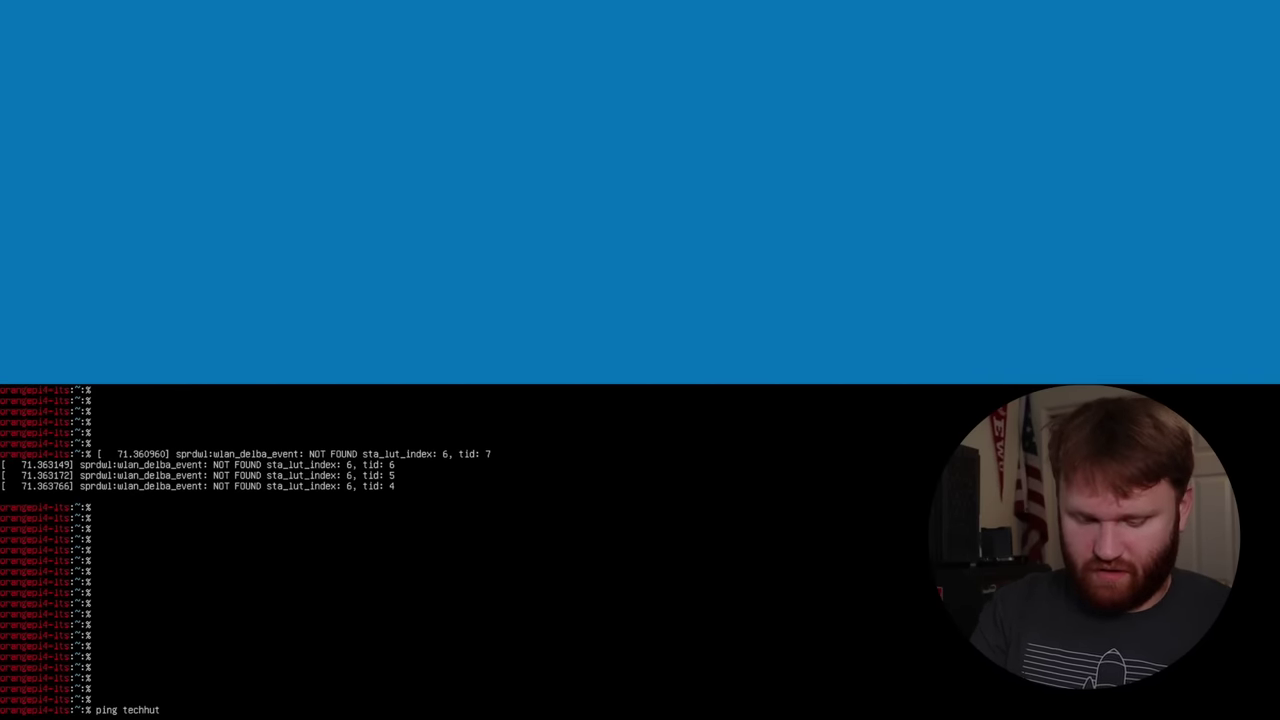
Ping techhut.tv to confirm internet access, stop it, and enter sudo apt update.
{"action": "type", "text": "ping techhut.tv"}
{"action": "key", "text": "Return"}
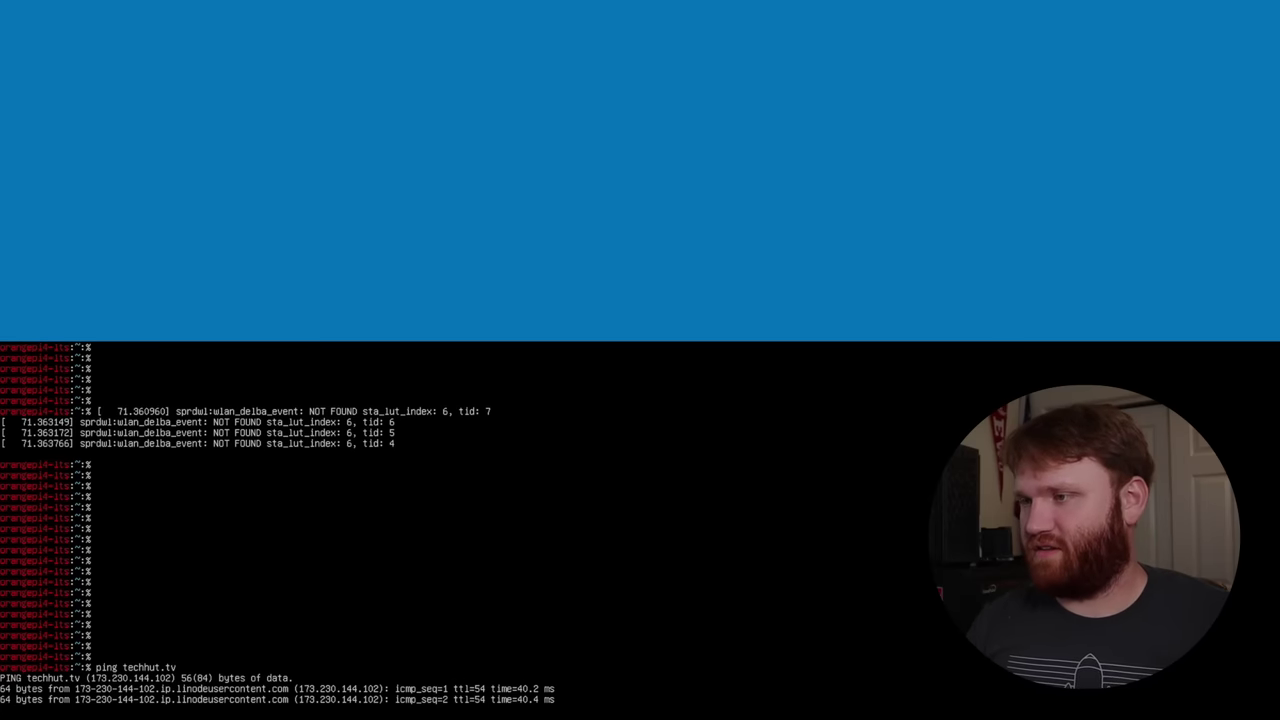
{"action": "key", "text": "ctrl+c"}
{"action": "type", "text": "sudo apt update"}
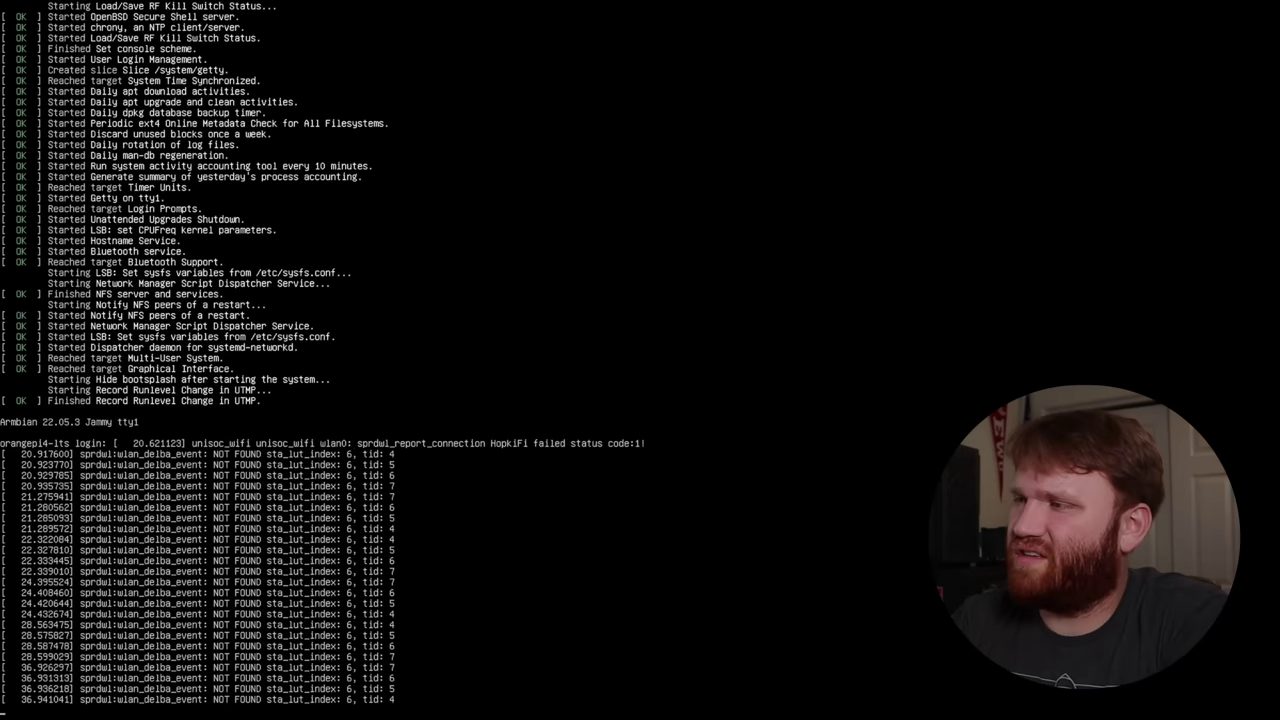
Log in at the Armbian console with the user's login name and password, and run htop.
{"action": "key", "text": "Return"}
{"action": "key", "text": "Return"}
{"action": "key", "text": "Return"}
{"action": "key", "text": "Return"}
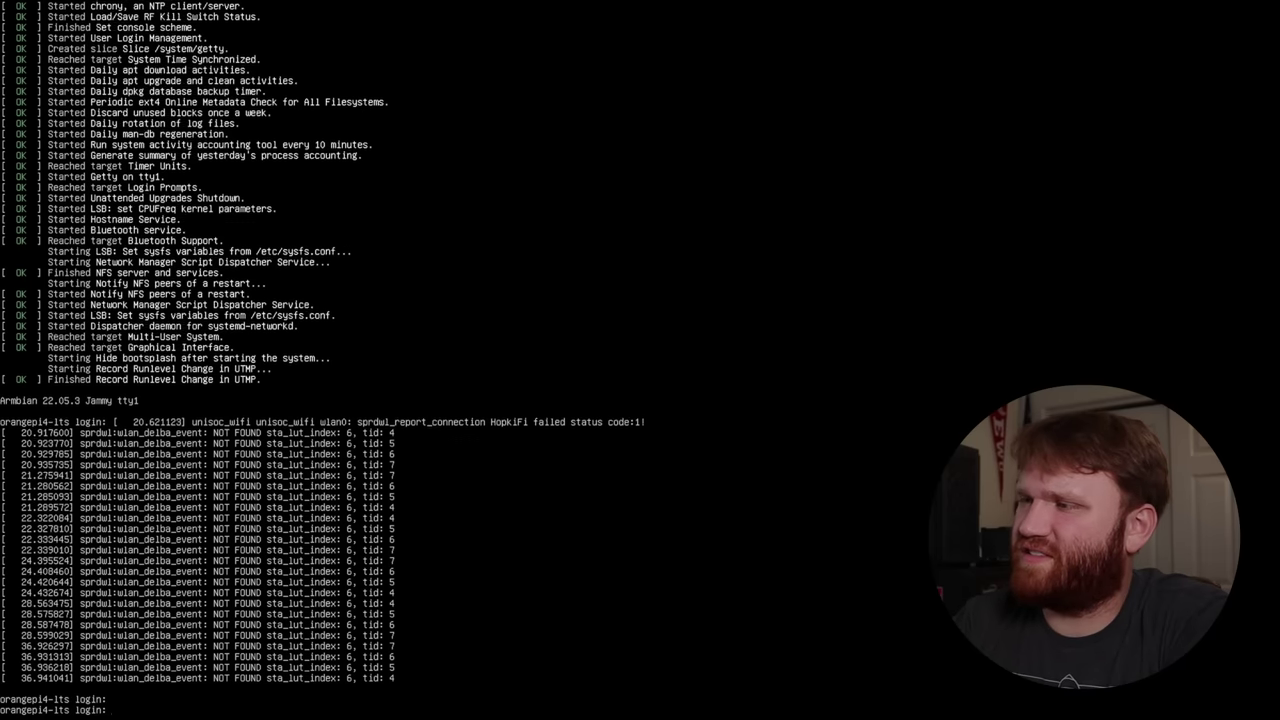
{"action": "type", "text": "brandon"}
{"action": "key", "text": "Return"}
{"action": "key", "text": "Return"}
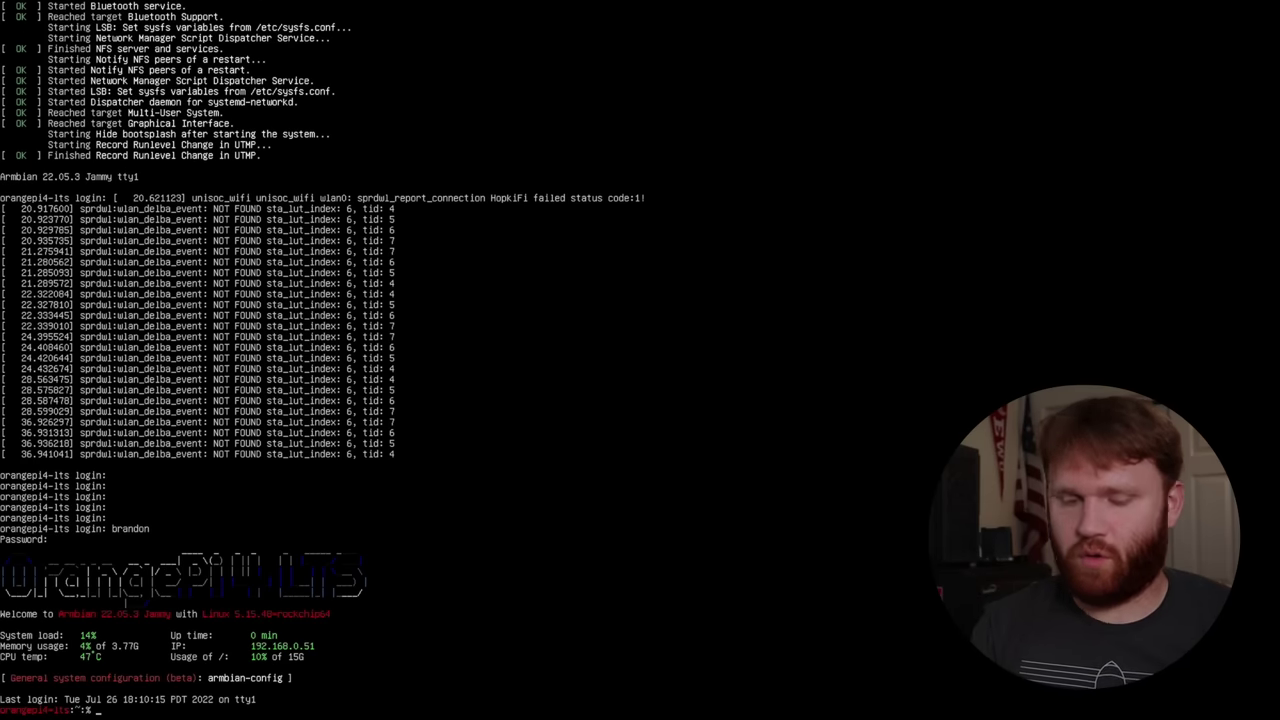
{"action": "type", "text": "htop"}
{"action": "key", "text": "Return"}
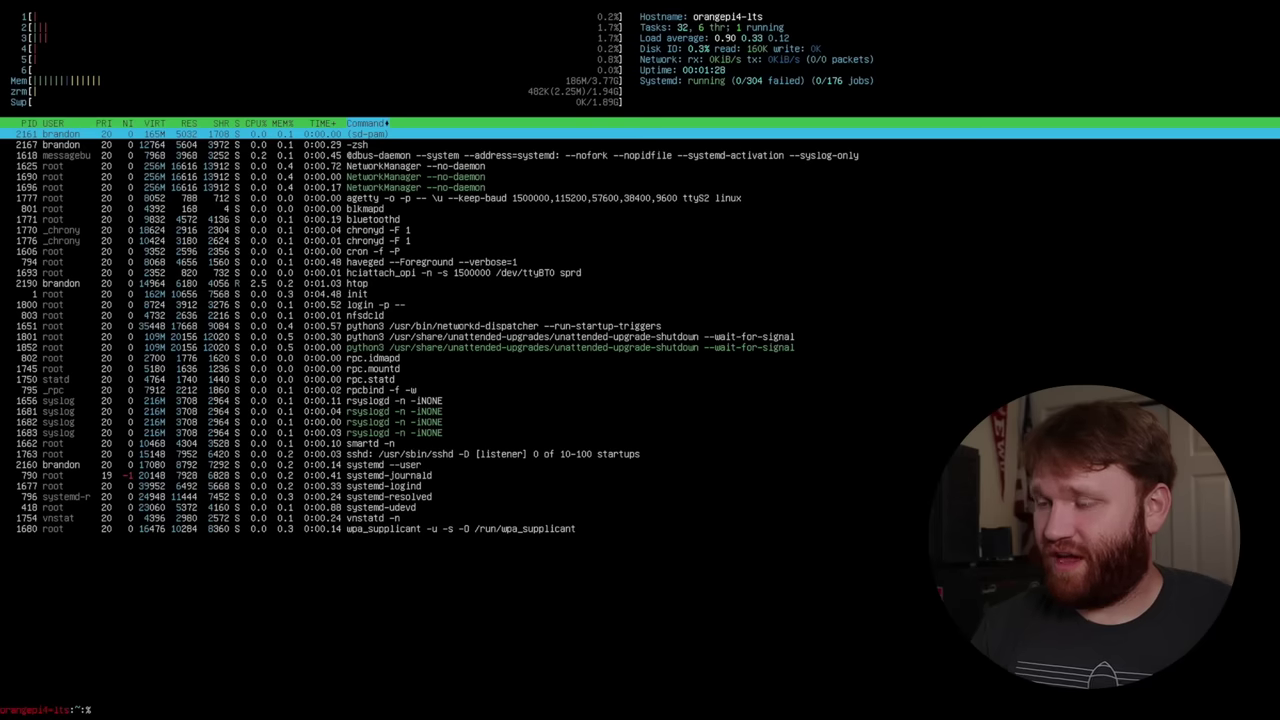
Leave htop at its 186M of 3.77G memory reading and return to the shell prompt.
{"action": "key", "text": "Return"}
{"action": "key", "text": "Return"}
{"action": "key", "text": "Return"}
{"action": "key", "text": "Return"}
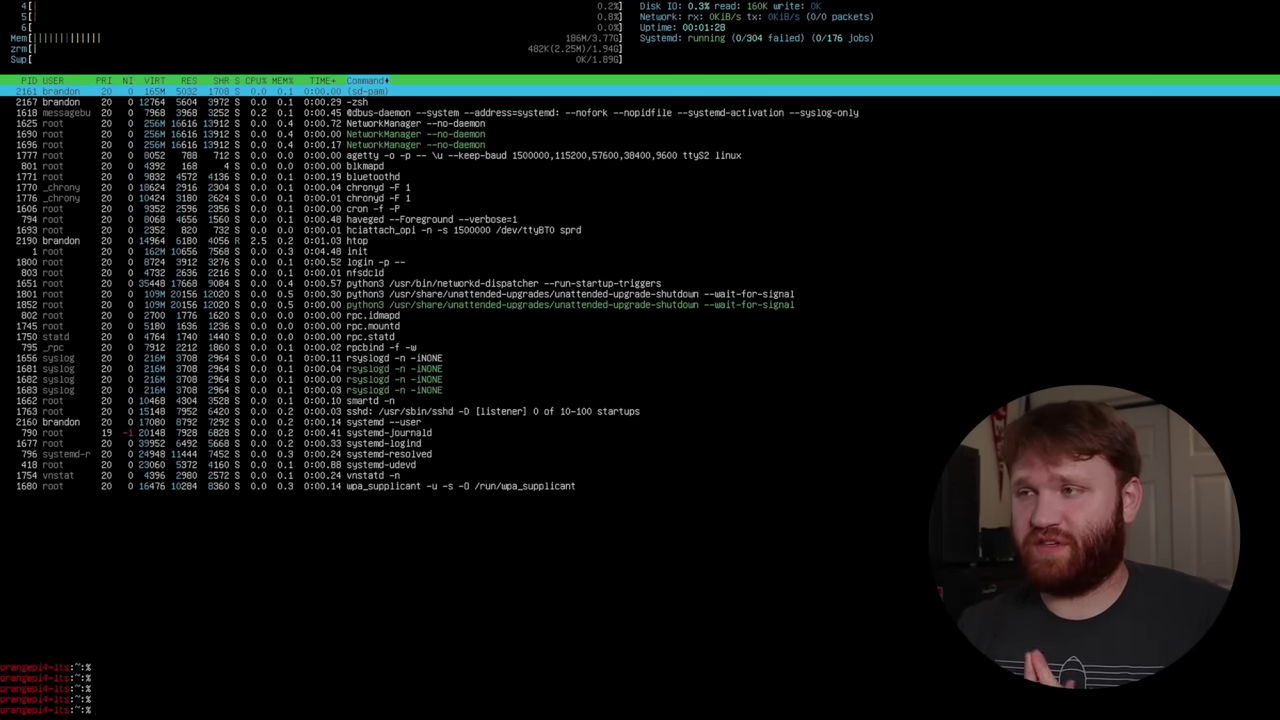